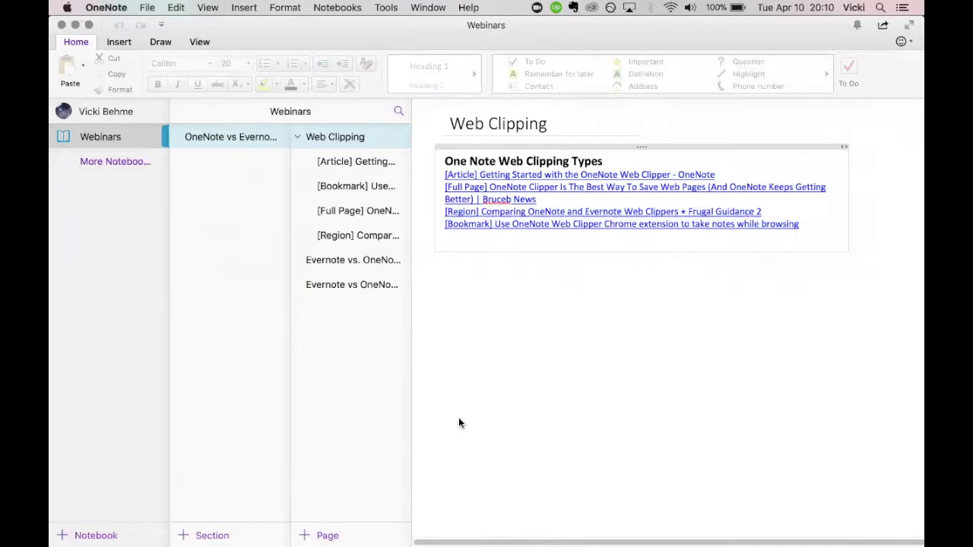
- Create a new red notebook named "The Atlanta Project" stored in OneDrive - Personal
left_click(96, 536)
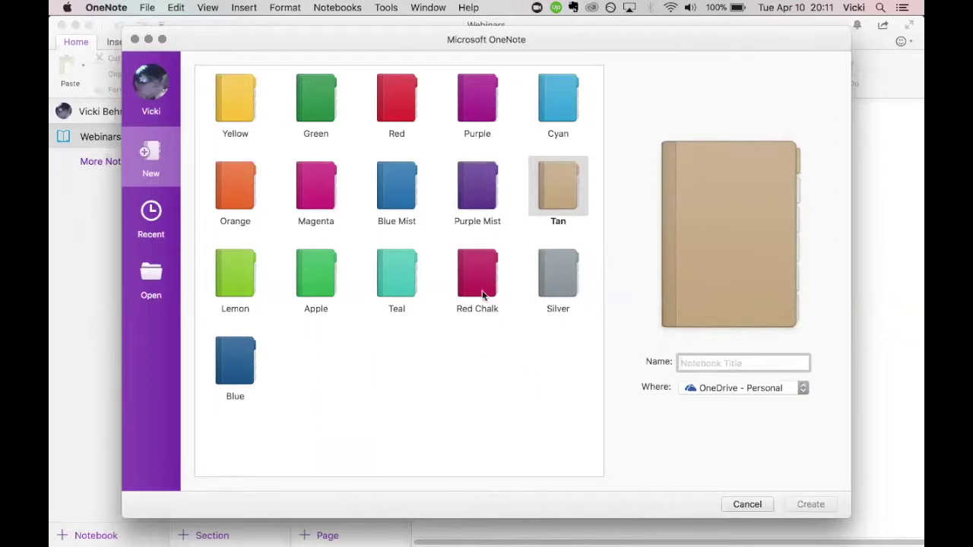
left_click(392, 108)
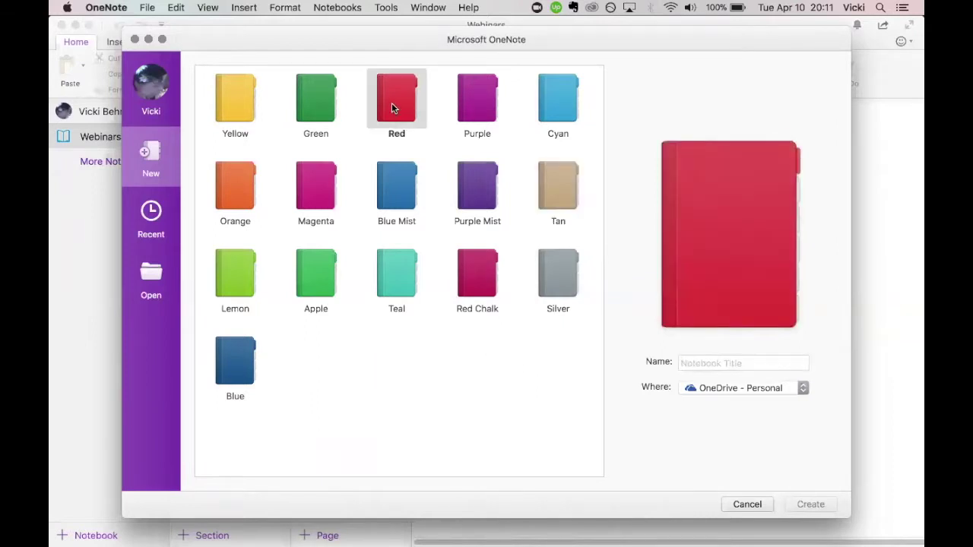
left_click(735, 364)
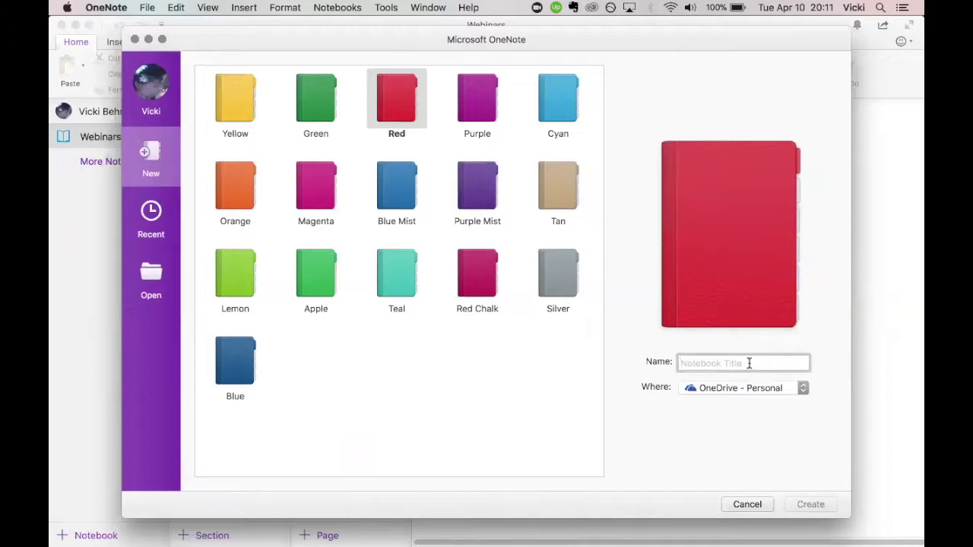
type("The Atlan")
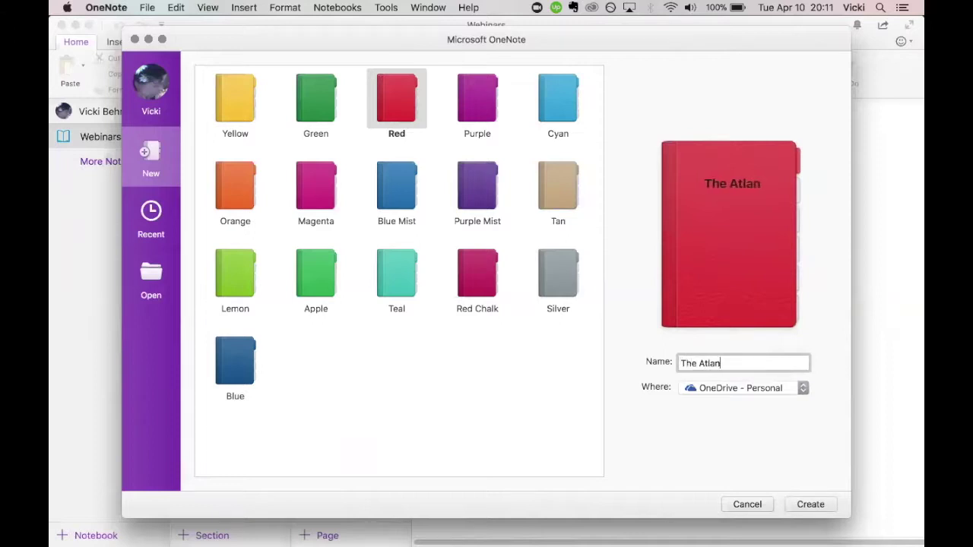
type("ta Project")
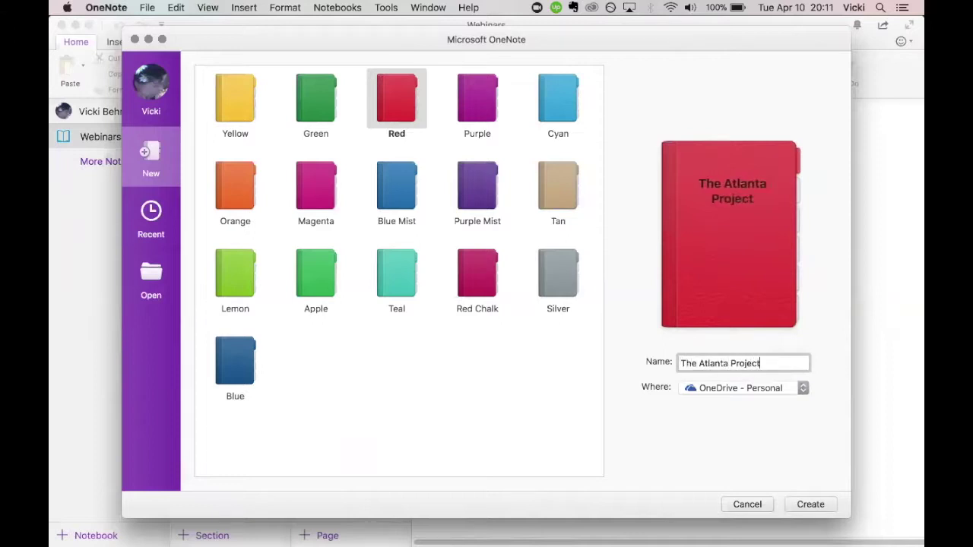
left_click(810, 505)
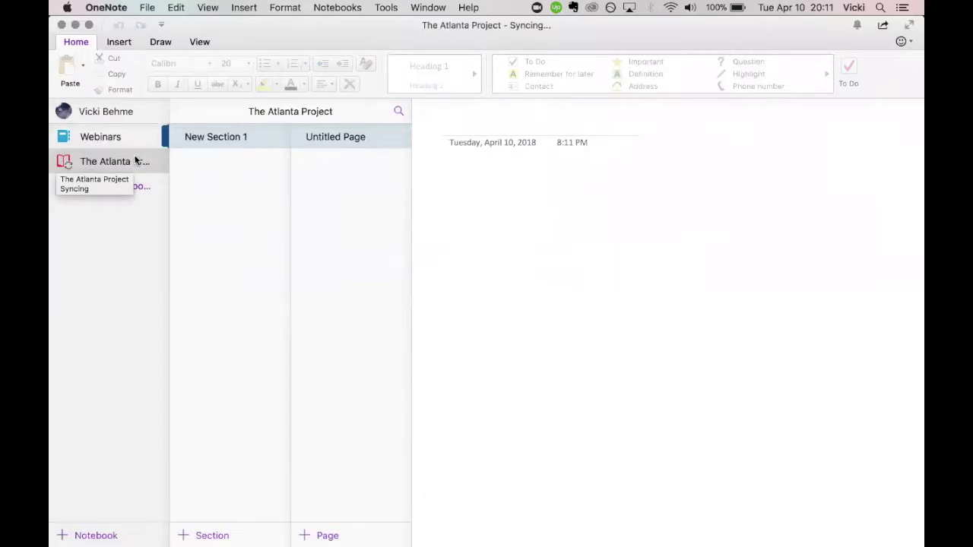
- View the contents of the Webinars notebook, then reopen The Atlanta Project notebook from the notebook list
left_click(105, 137)
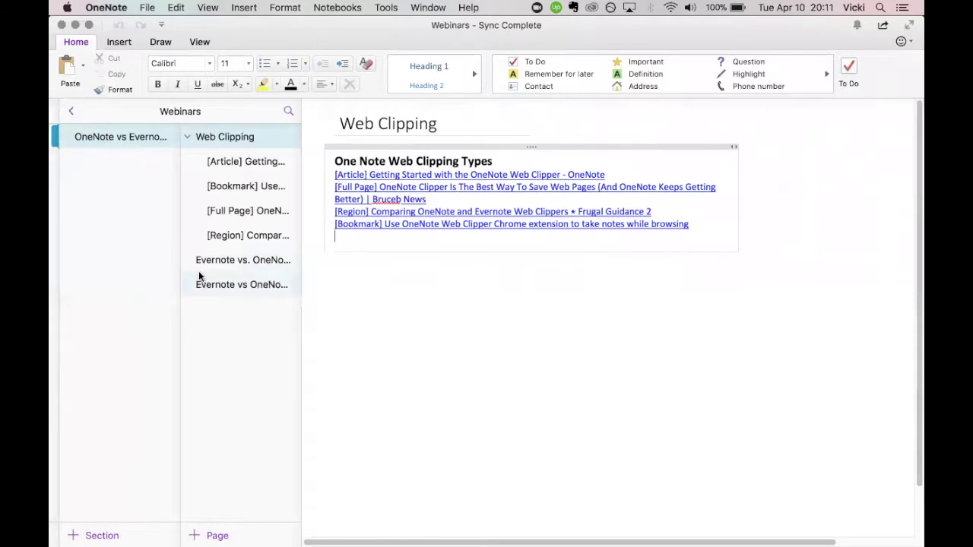
left_click(71, 111)
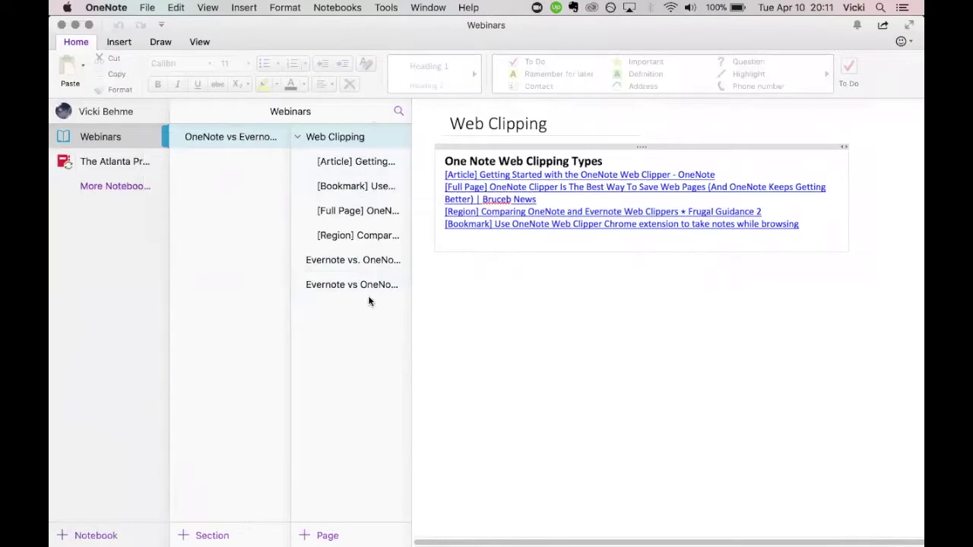
left_click(111, 162)
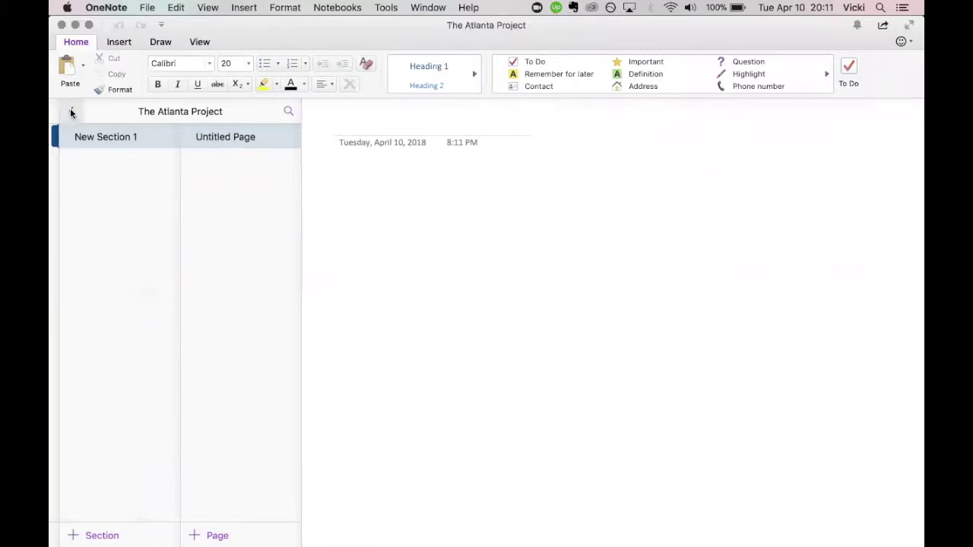
left_click(71, 110)
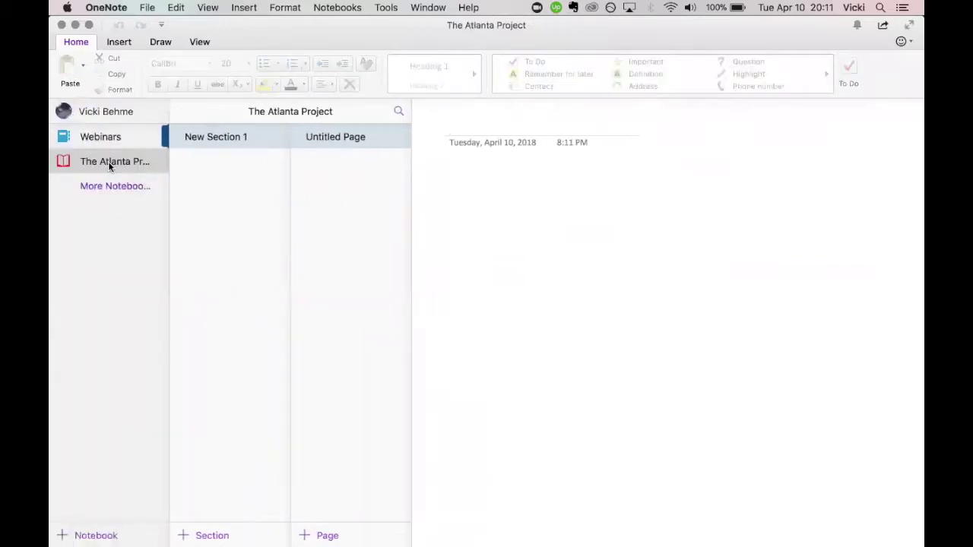
left_click(108, 161)
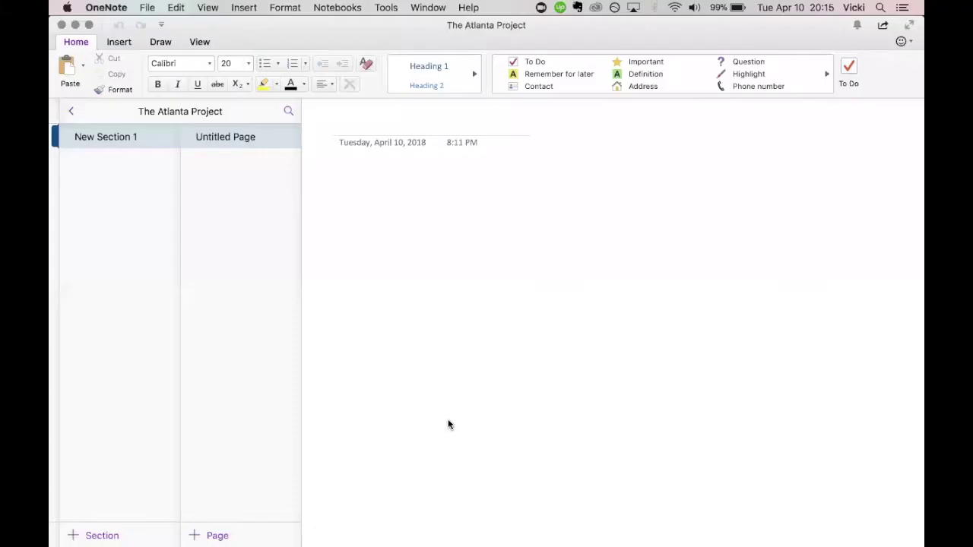
- Rename the first section of The Atlanta Project notebook as "Amenities and More"
left_click(108, 133)
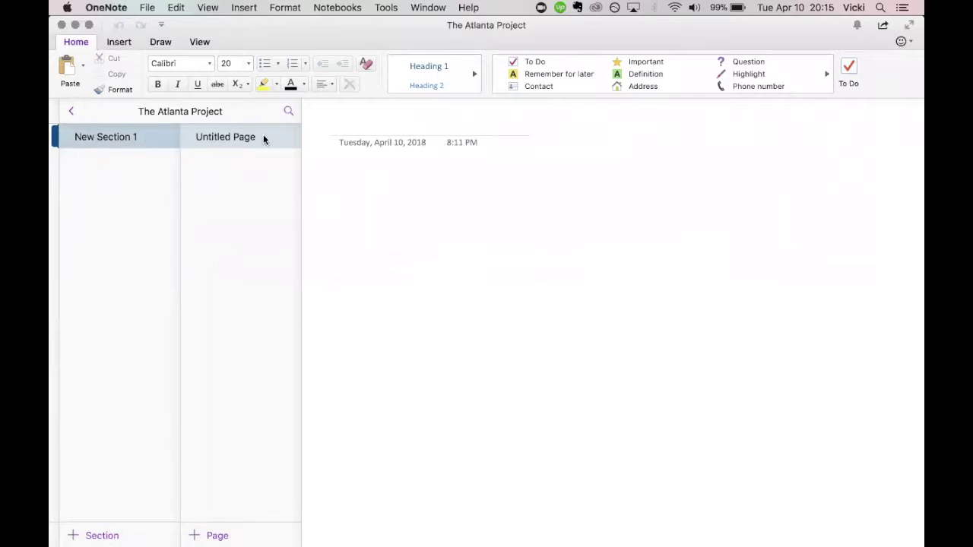
right_click(141, 136)
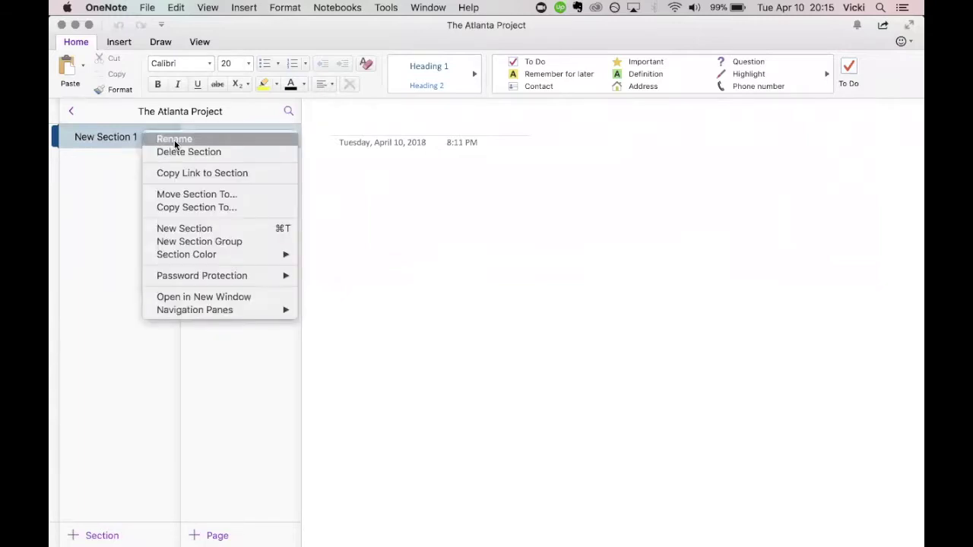
left_click(175, 140)
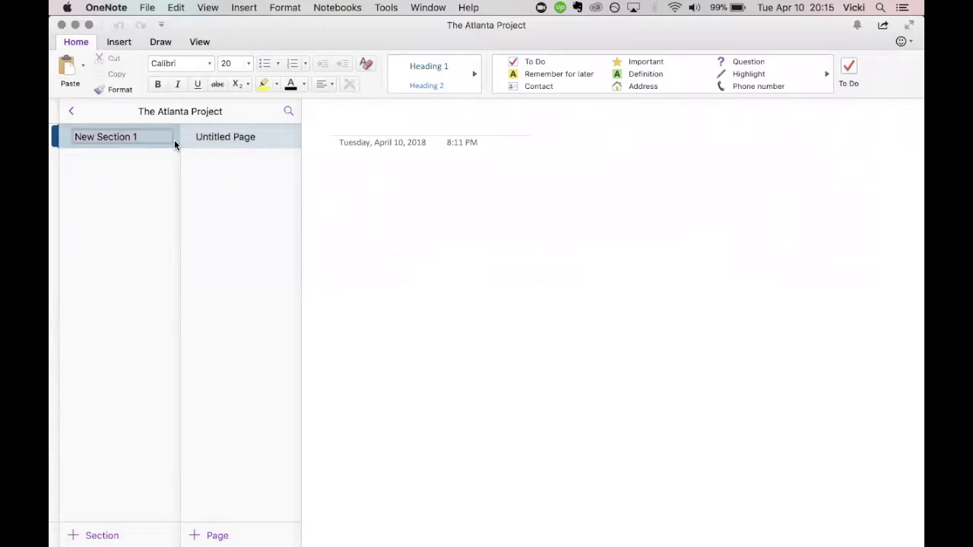
type("Amenities and More")
left_click(122, 159)
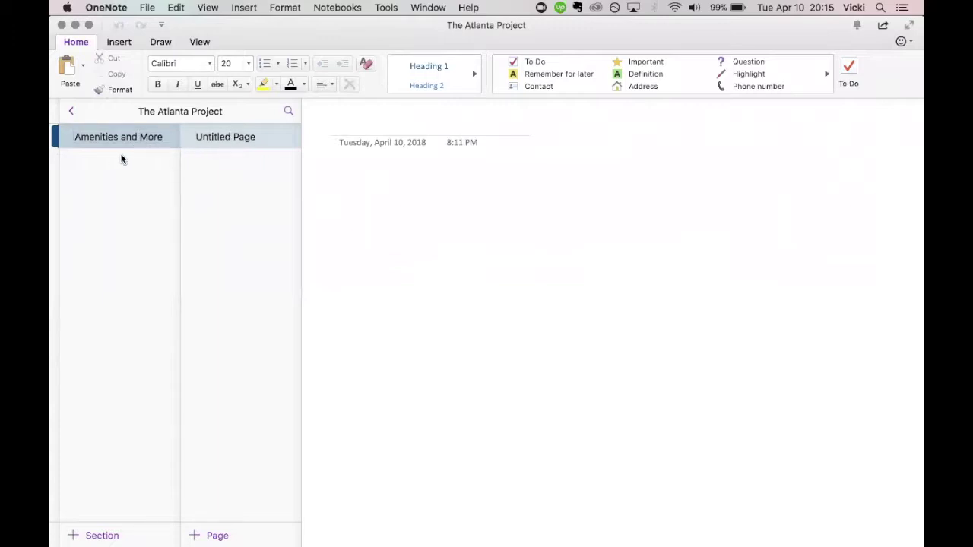
- Add a second section named "The New Facility" to The Atlanta Project notebook
left_click(99, 536)
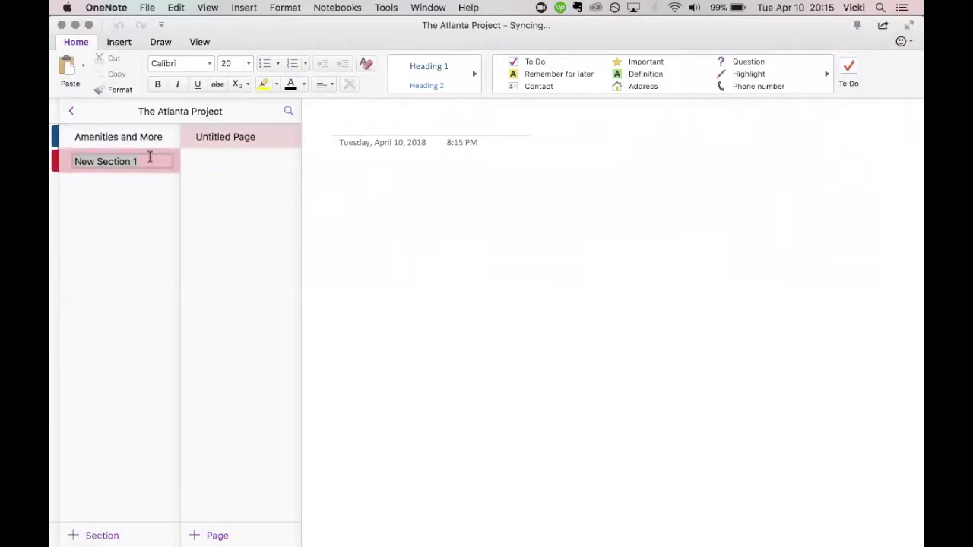
type("The New Facility")
key("Return")
- Rename the untitled page in the Amenities and More section as "Overview"
left_click(142, 137)
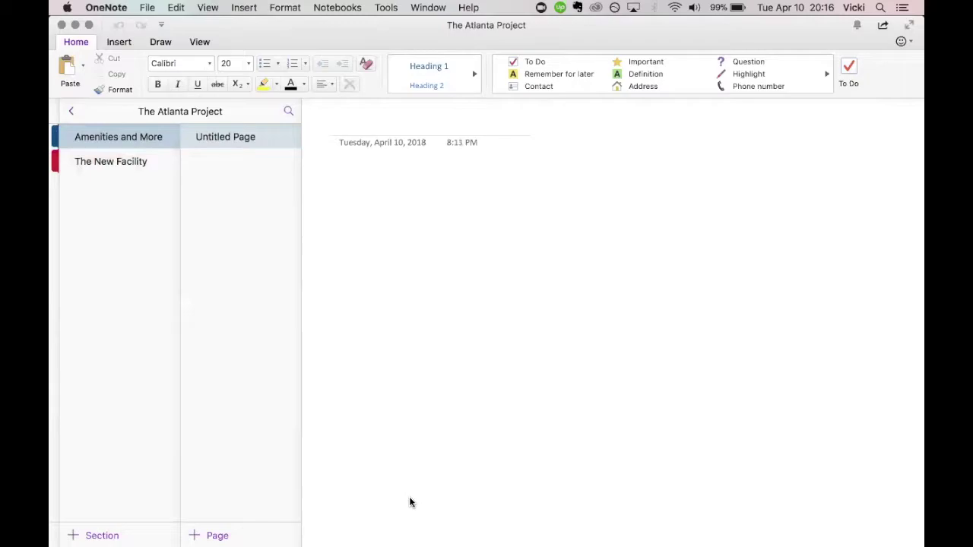
left_click(445, 426)
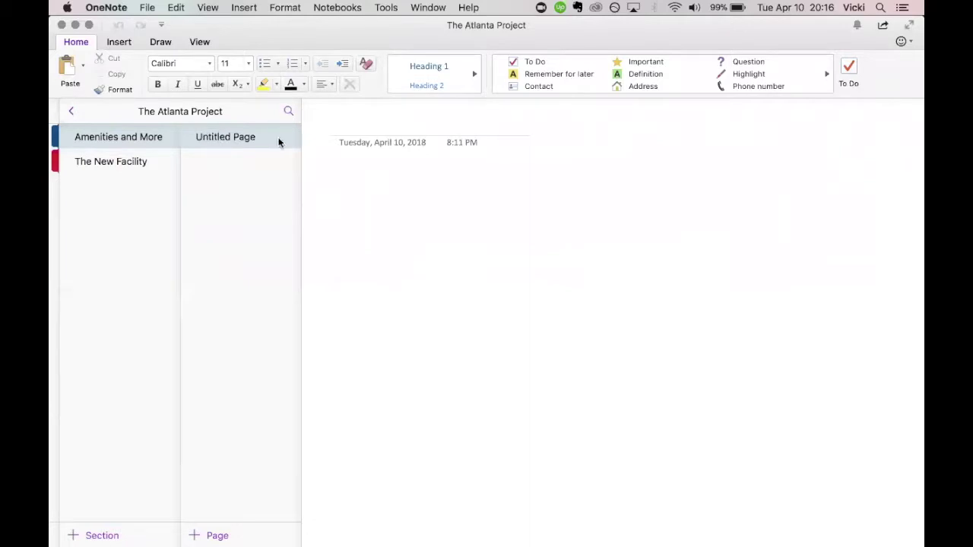
right_click(238, 132)
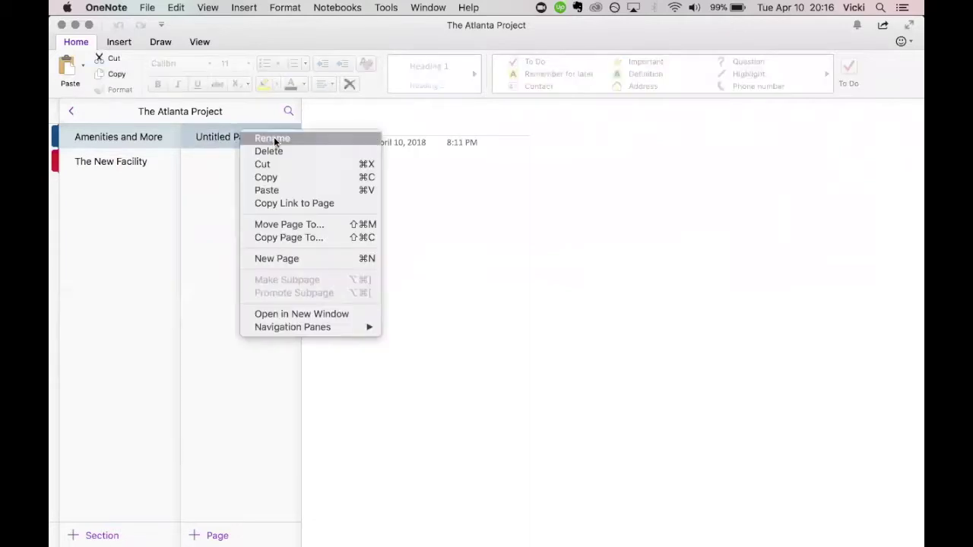
left_click(274, 141)
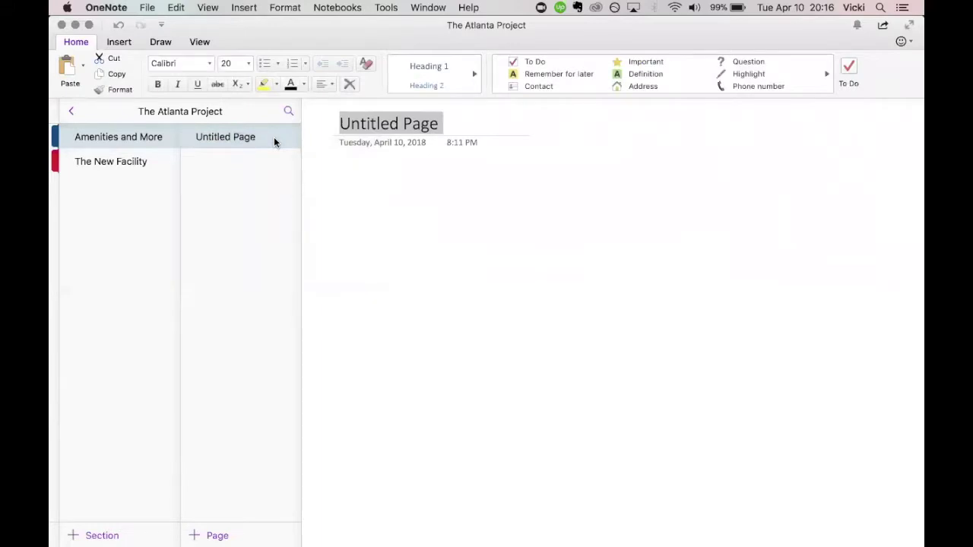
type("Overview")
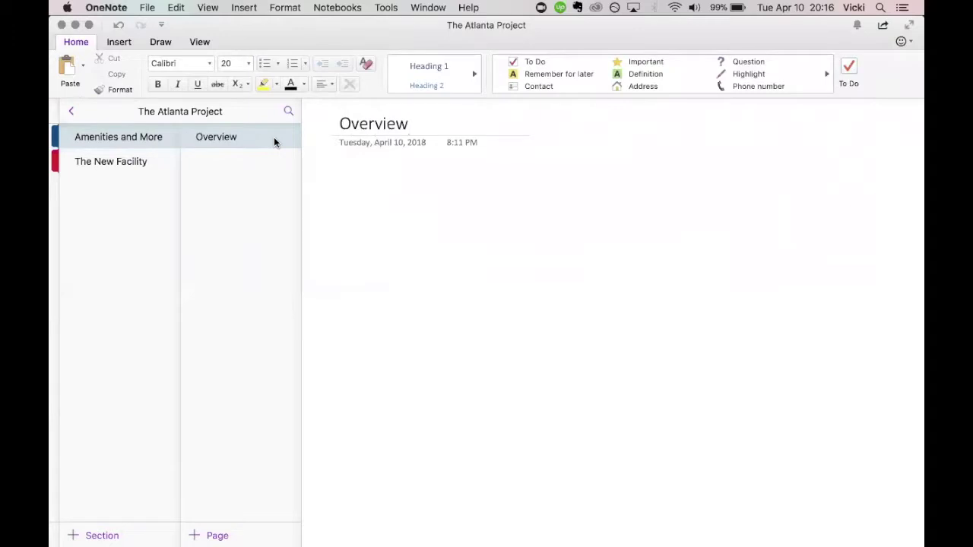
left_click(347, 179)
left_click(69, 110)
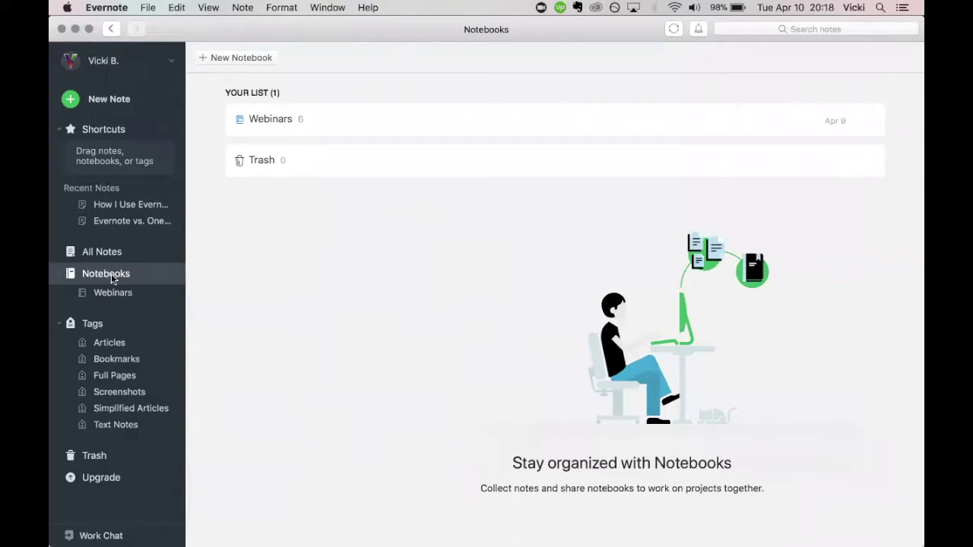
- In Evernote, create a new private notebook named "The Atlanta Project"
left_click(226, 60)
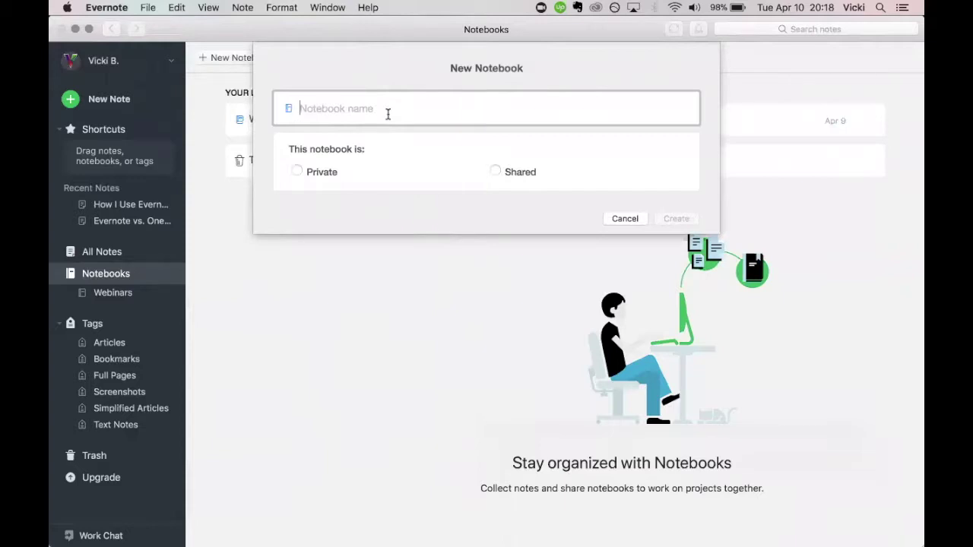
type("The Atlanta Project")
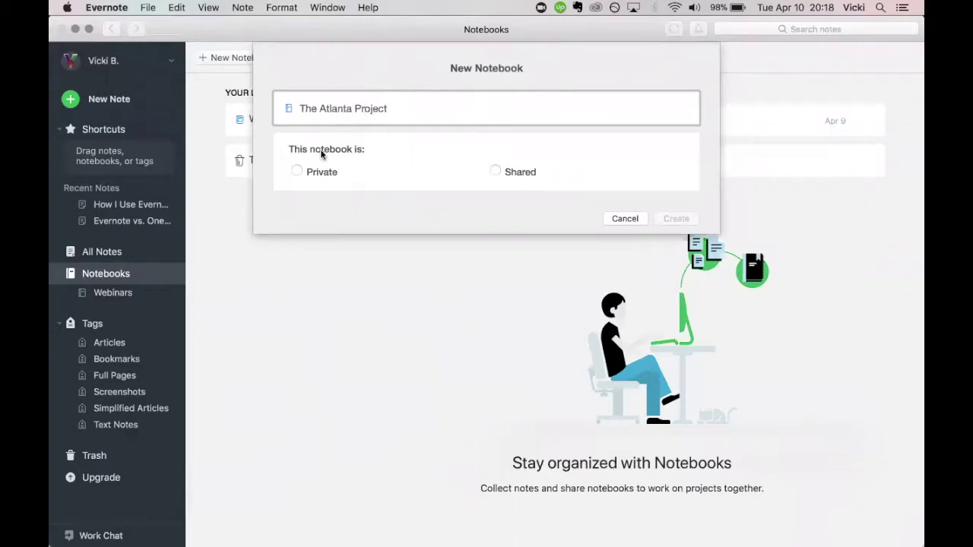
left_click(297, 172)
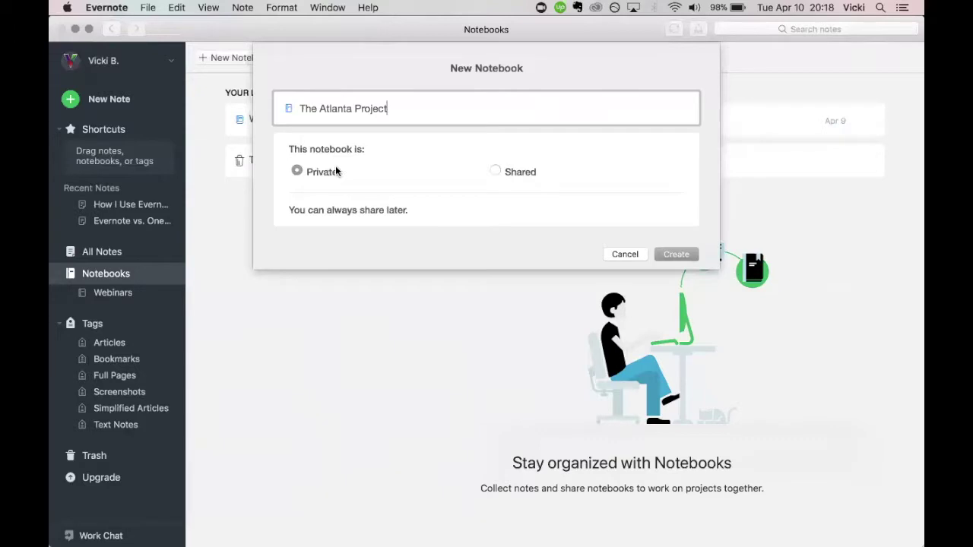
left_click(496, 174)
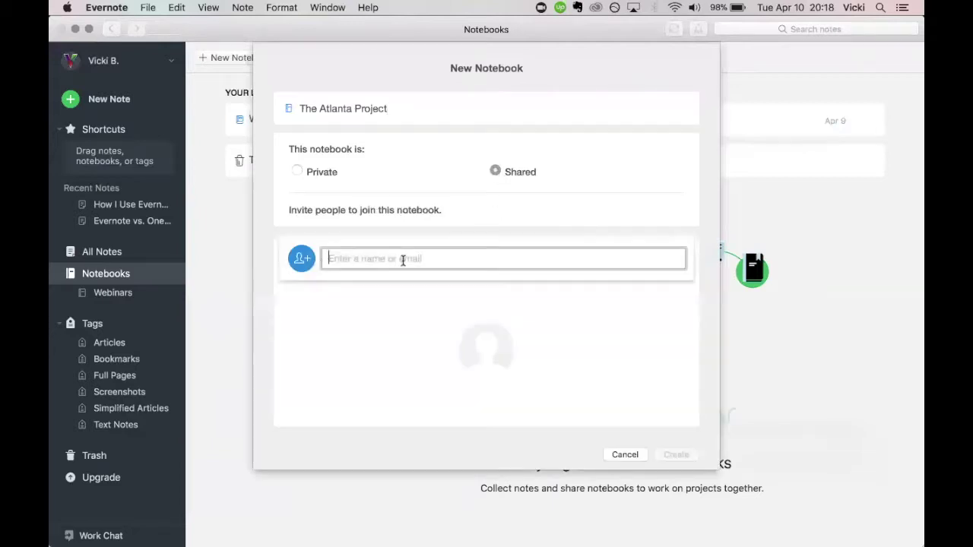
left_click(346, 258)
left_click(297, 173)
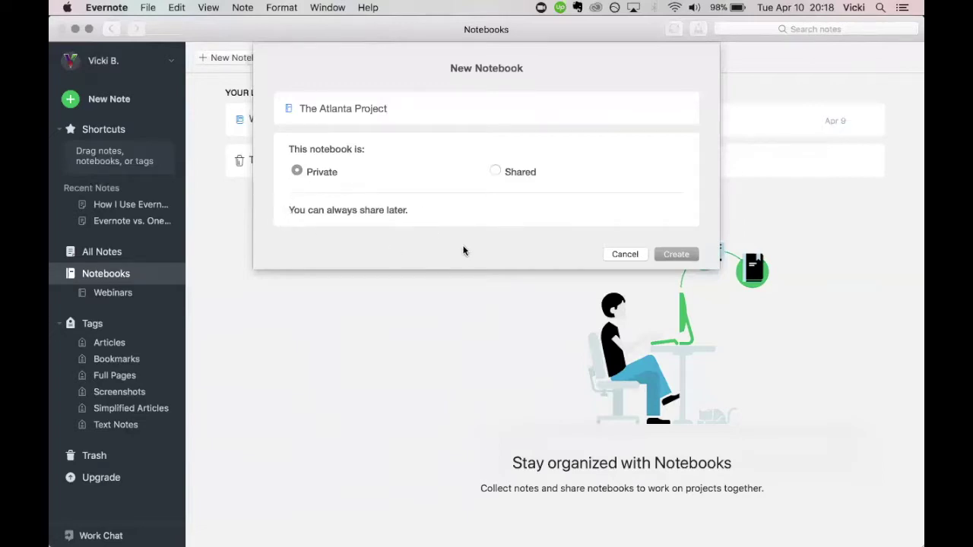
left_click(678, 254)
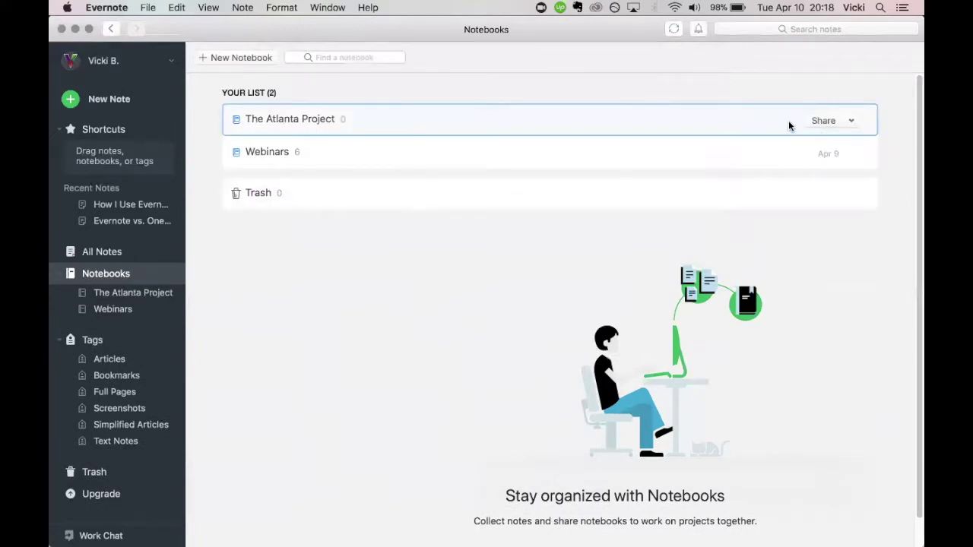
- Examine the sharing options offered for The Atlanta Project notebook without applying any
left_click(852, 123)
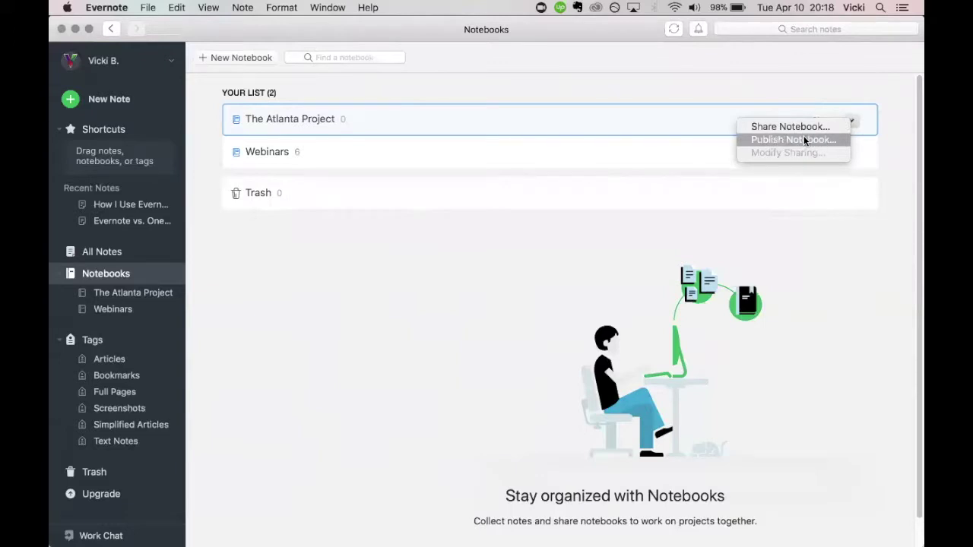
left_click(638, 79)
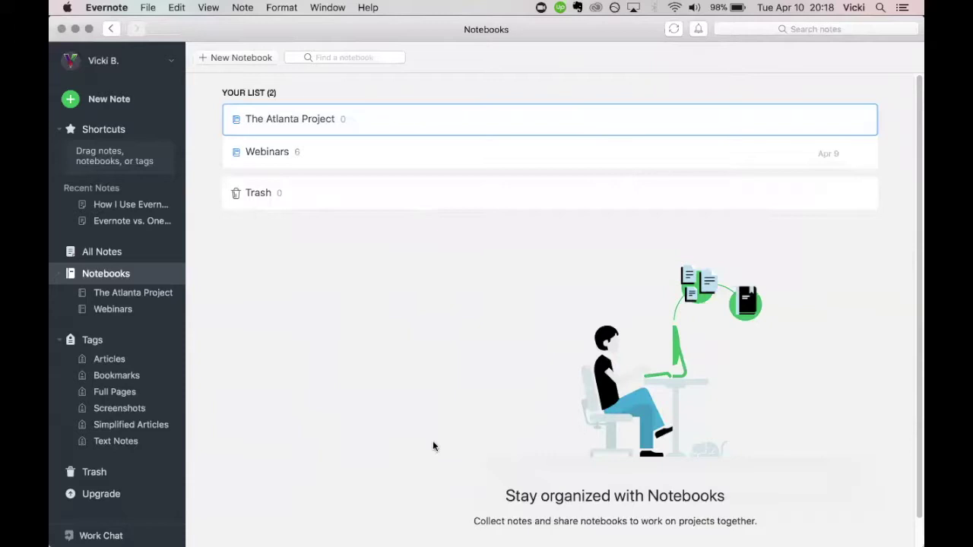
left_click(415, 504)
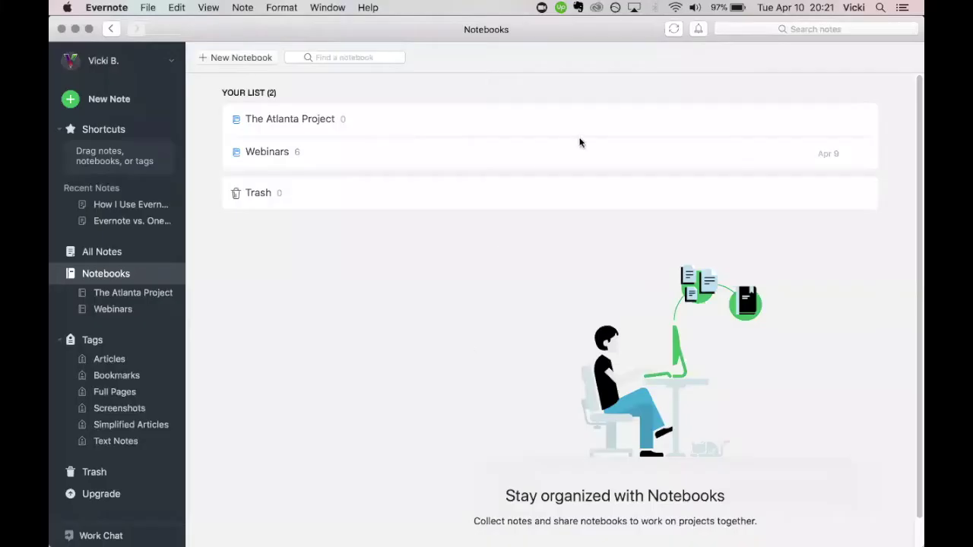
- Open The Atlanta Project notebook and add a new note titled "Overview"
left_click(493, 122)
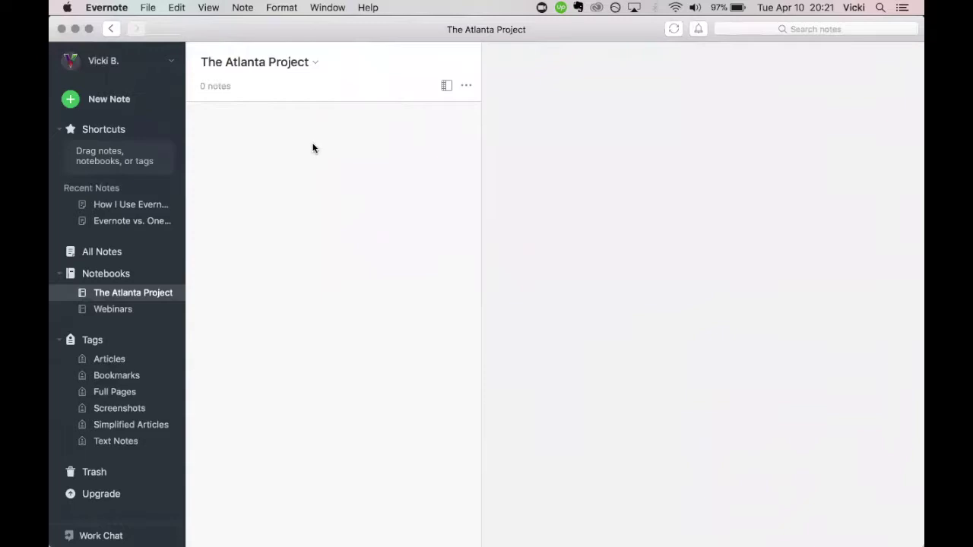
left_click(104, 102)
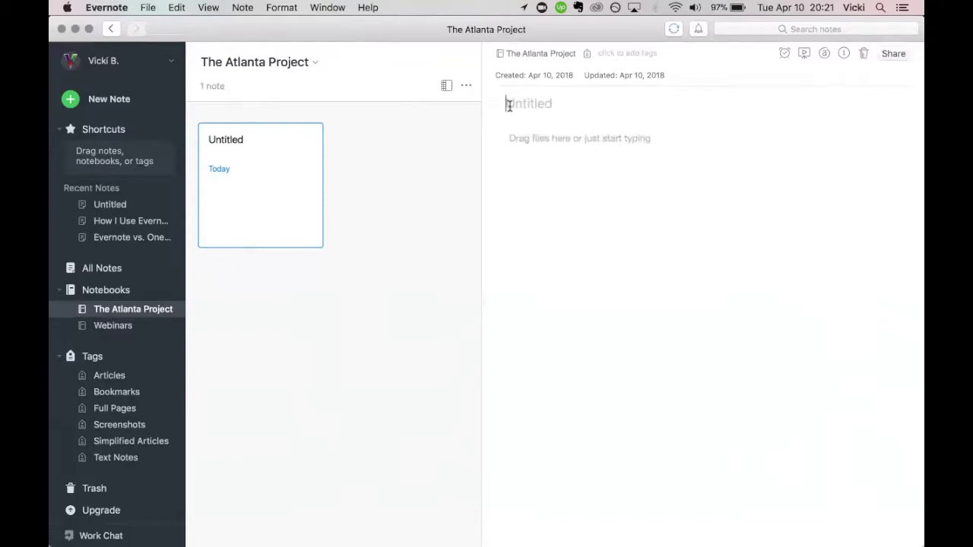
type("Overview")
left_click(617, 139)
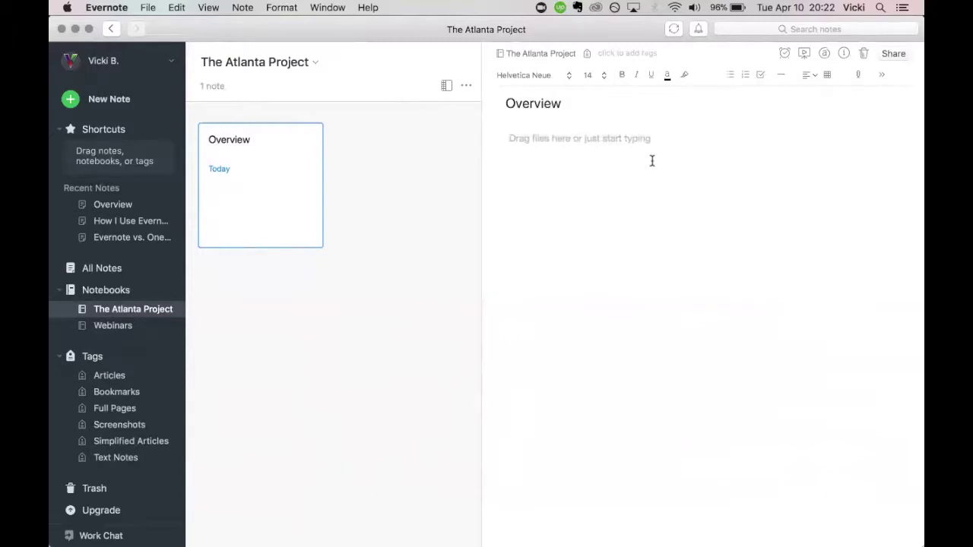
left_click(438, 252)
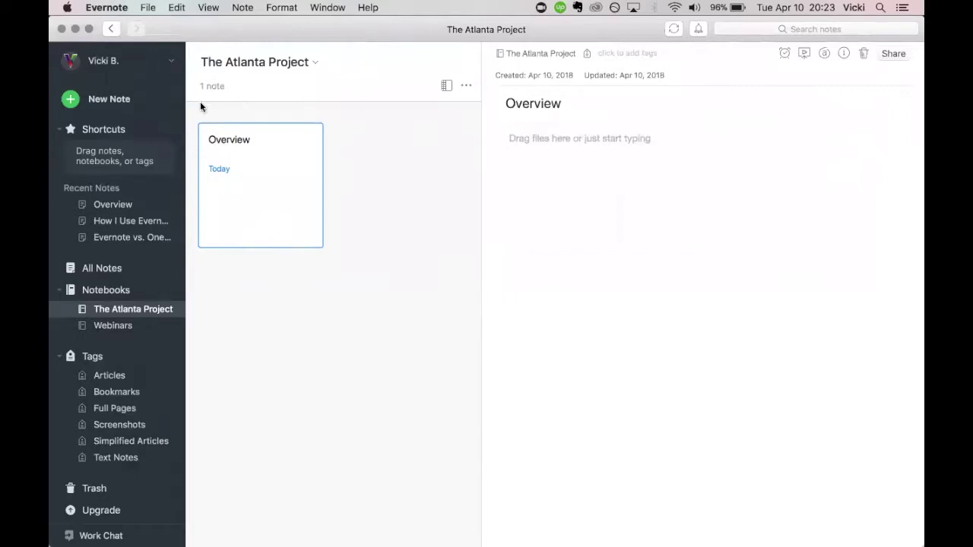
- Add a second note, left untitled, to The Atlanta Project notebook
left_click(95, 99)
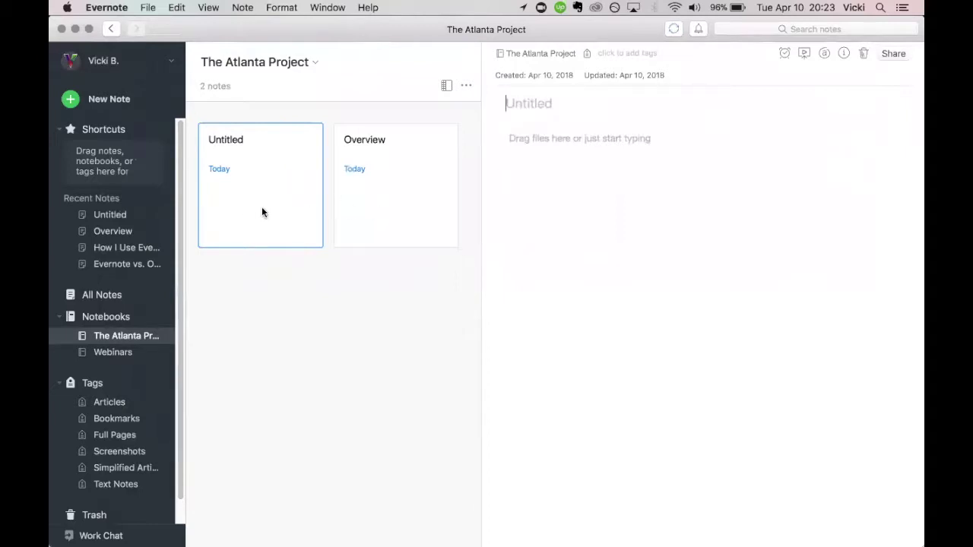
left_click(407, 220)
left_click(282, 225)
- Switch to OneNote to compare its section and page layout for The Atlanta Project, and return to Evernote
mouse_move(495, 536)
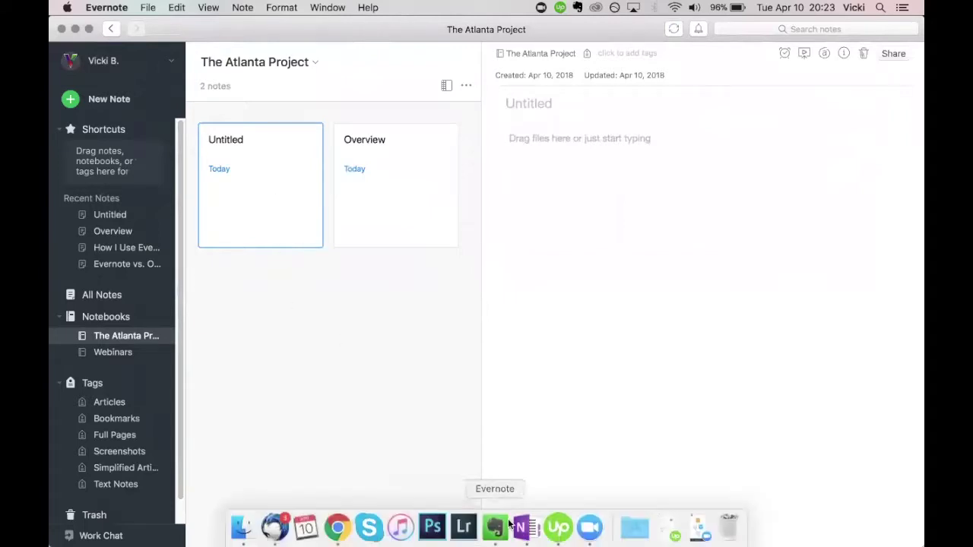
left_click(527, 531)
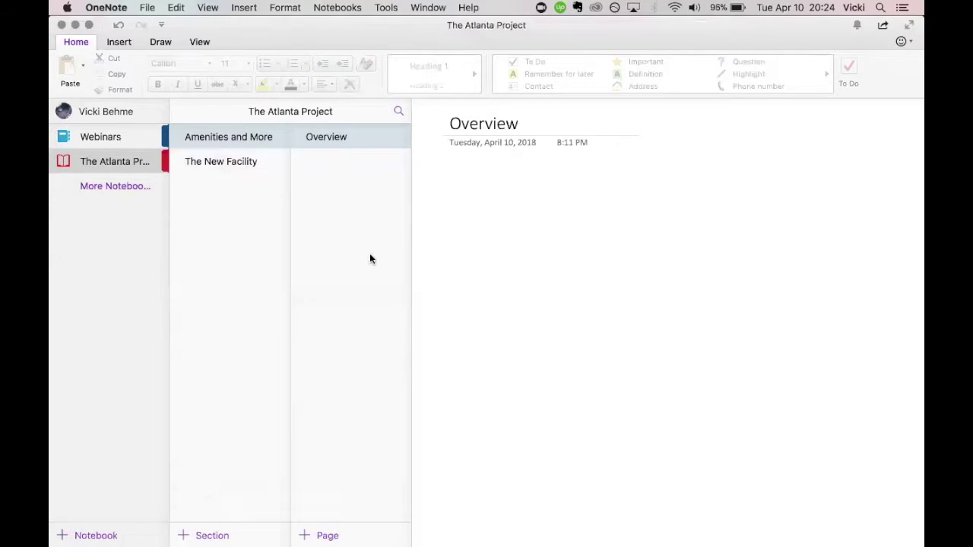
left_click(495, 528)
- Switch to Chrome, preview a full-page OneNote clip of the Atlanta travel guide, and close the clipper without saving
mouse_move(416, 540)
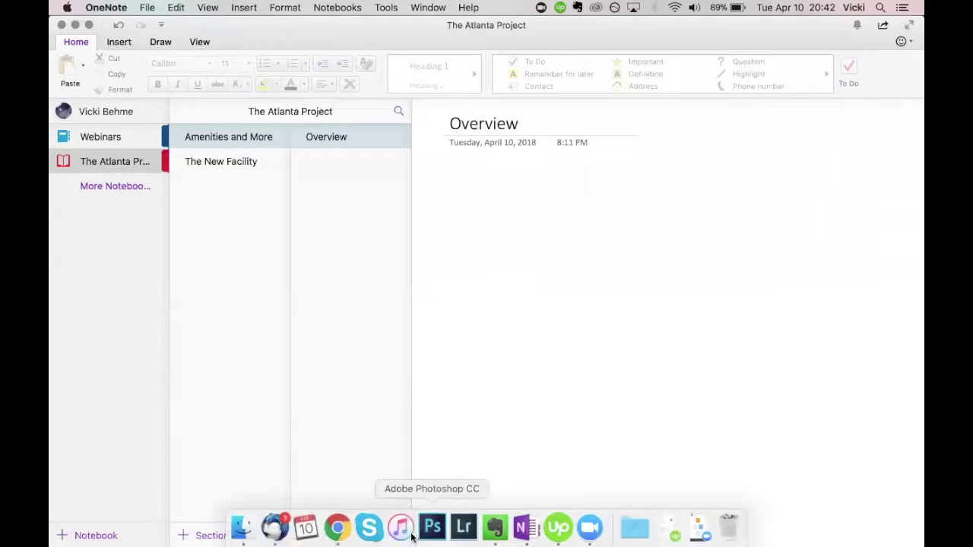
left_click(340, 537)
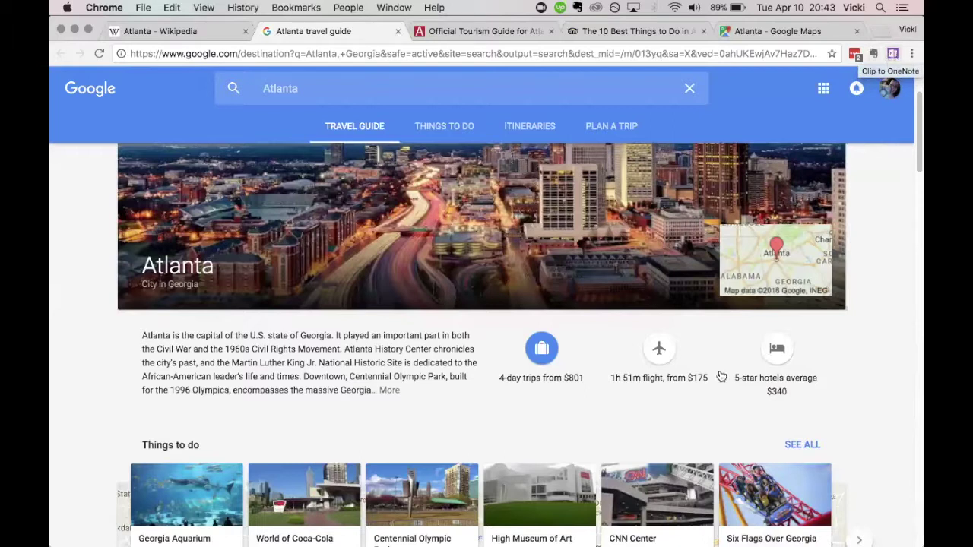
left_click(893, 57)
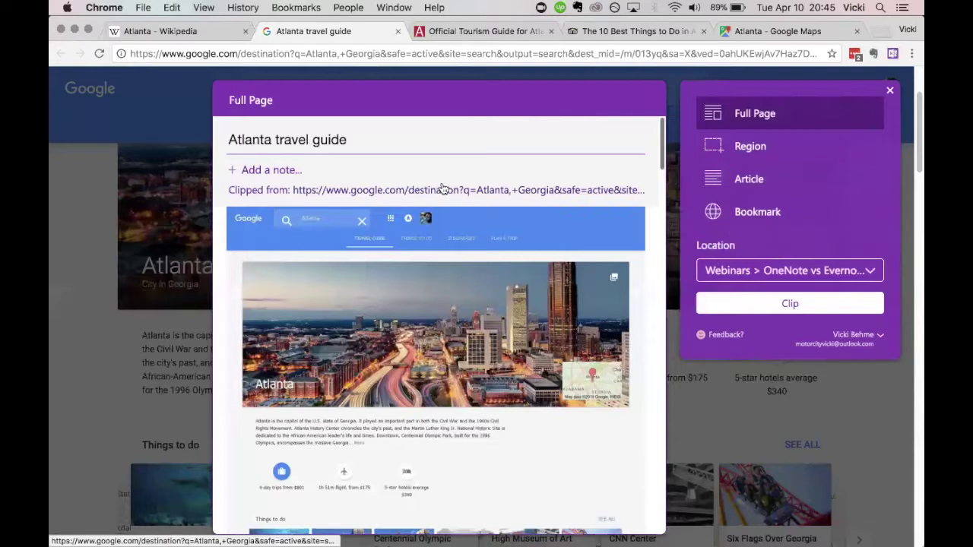
scroll(444, 188, "down", 5)
scroll(443, 187, "up", 8)
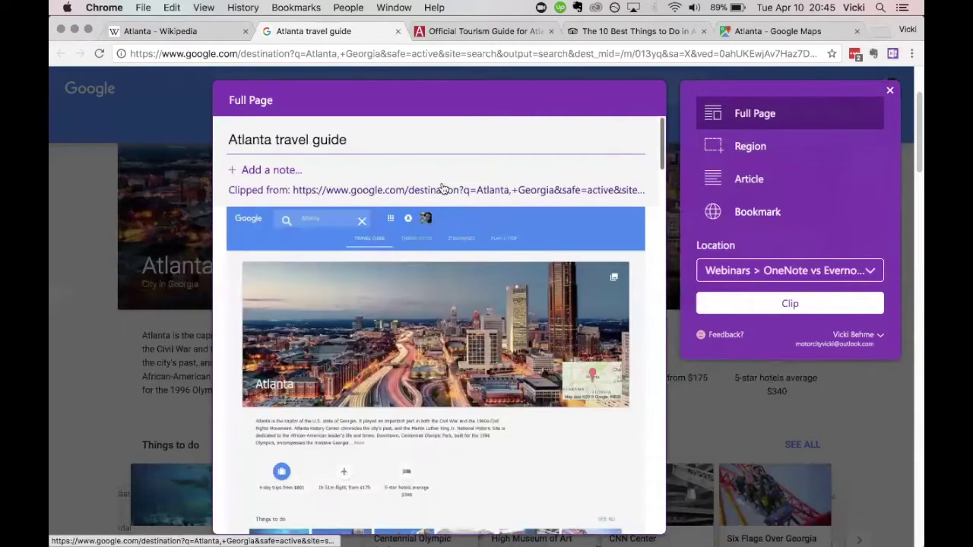
scroll(443, 188, "down", 10)
scroll(442, 188, "down", 5)
scroll(443, 189, "up", 15)
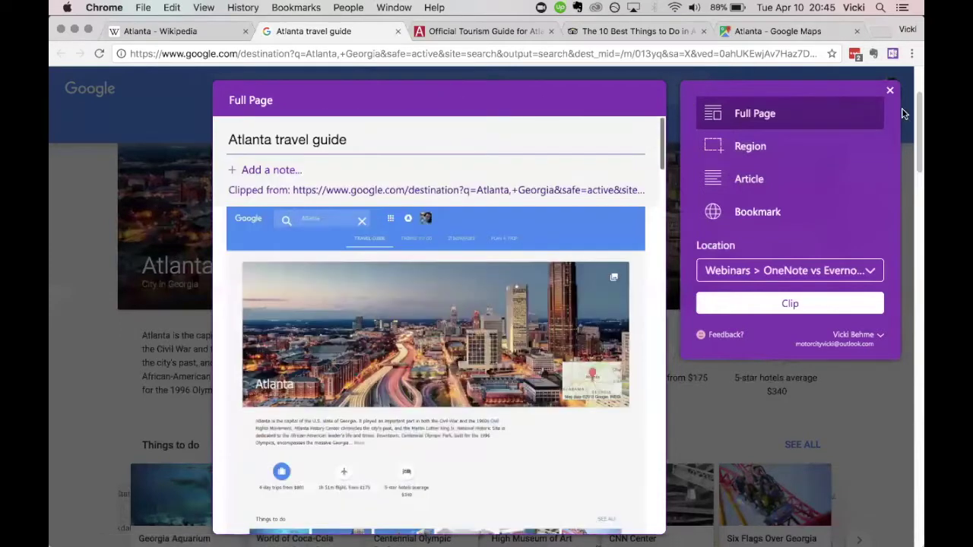
left_click(890, 92)
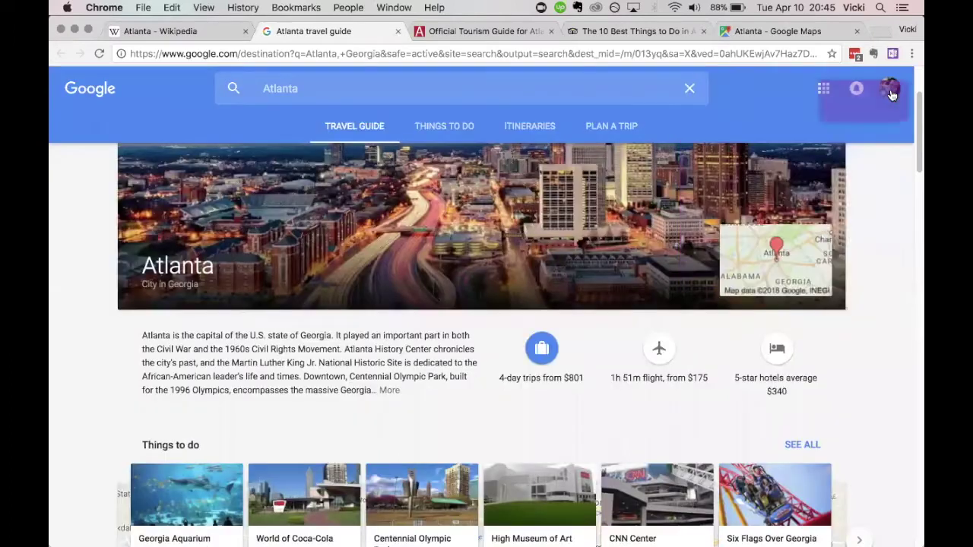
- Examine the whole Atlanta travel guide web page, from the introduction to the multi-day trip suggestions
scroll(375, 372, "down", 10)
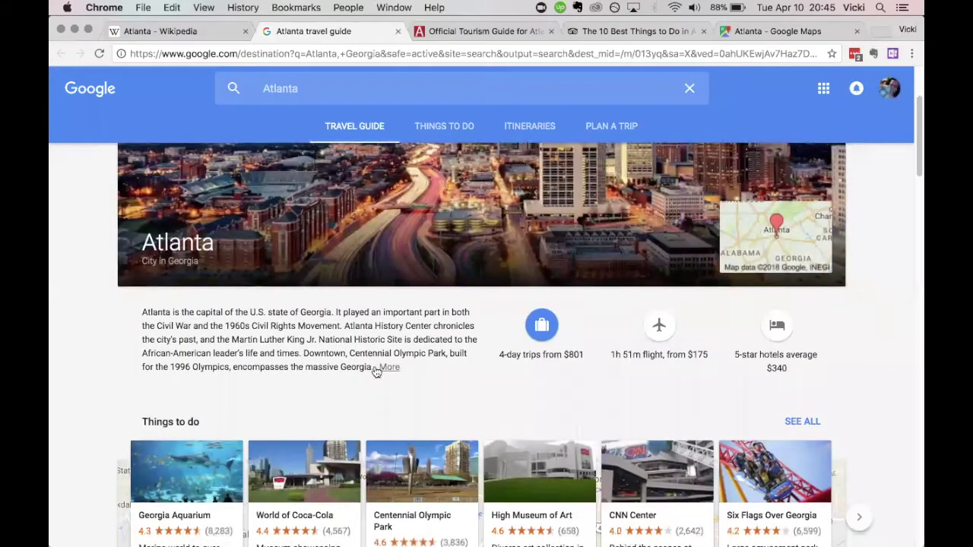
scroll(375, 372, "down", 8)
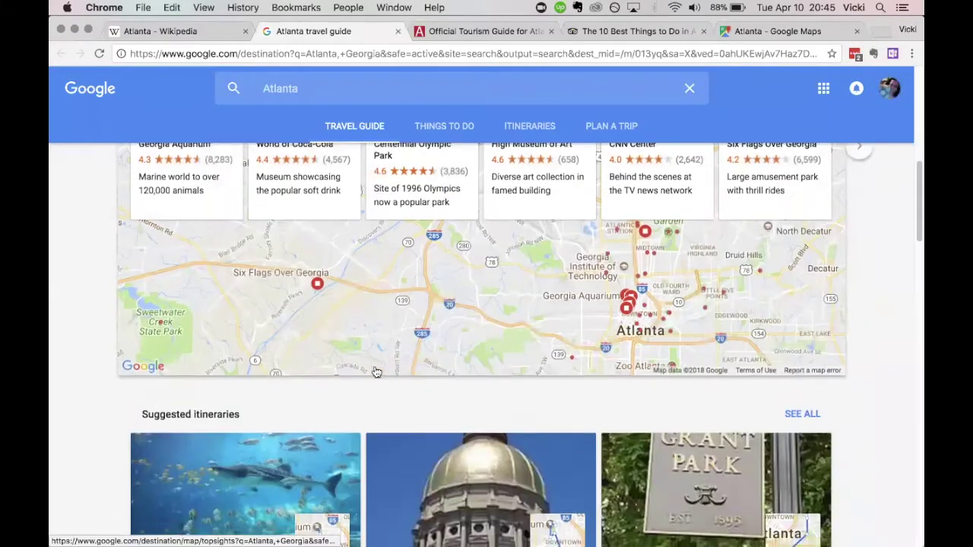
scroll(375, 372, "down", 8)
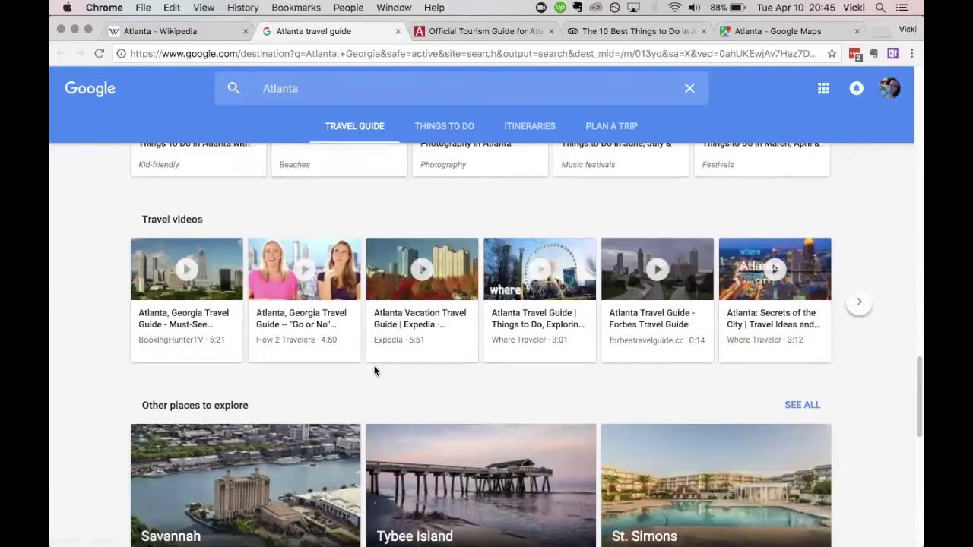
scroll(375, 372, "down", 5)
scroll(376, 372, "down", 1)
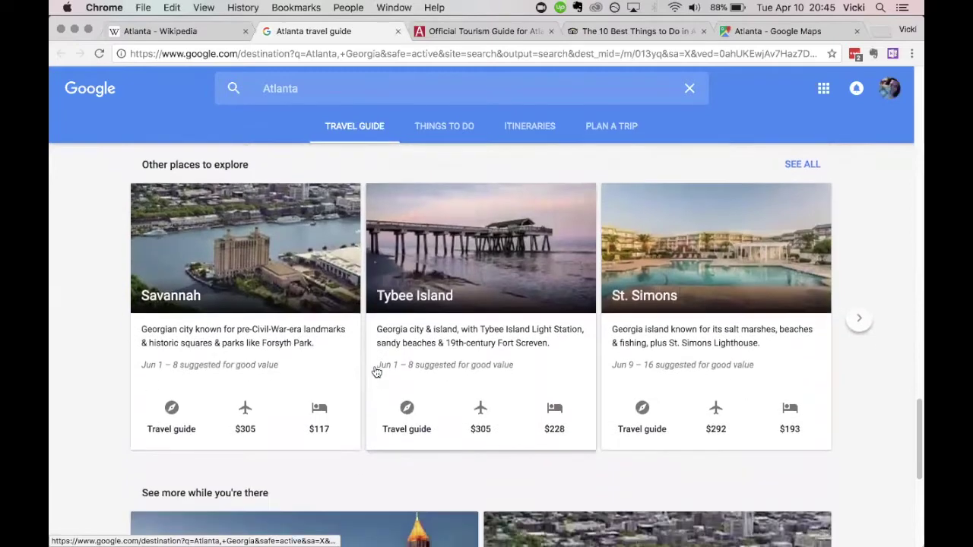
scroll(375, 372, "down", 9)
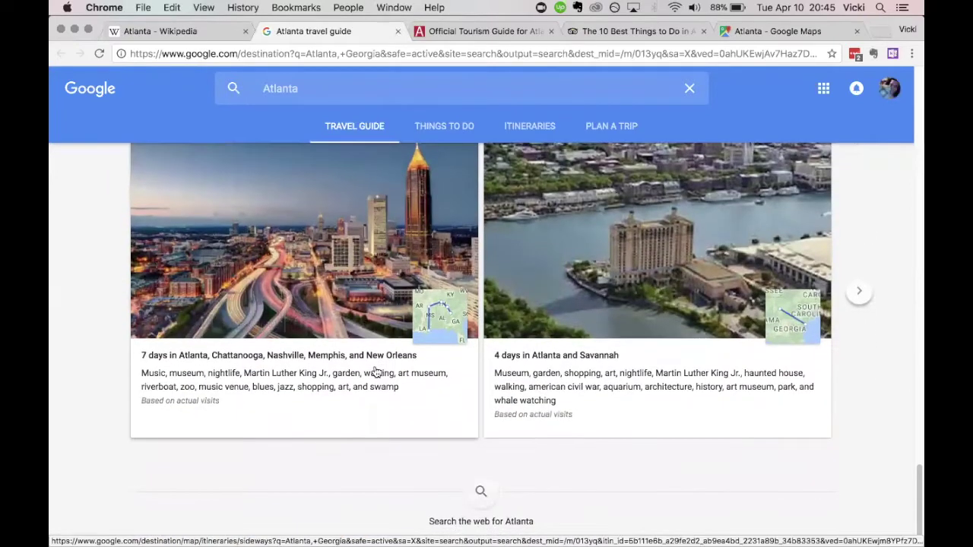
scroll(375, 372, "up", 20)
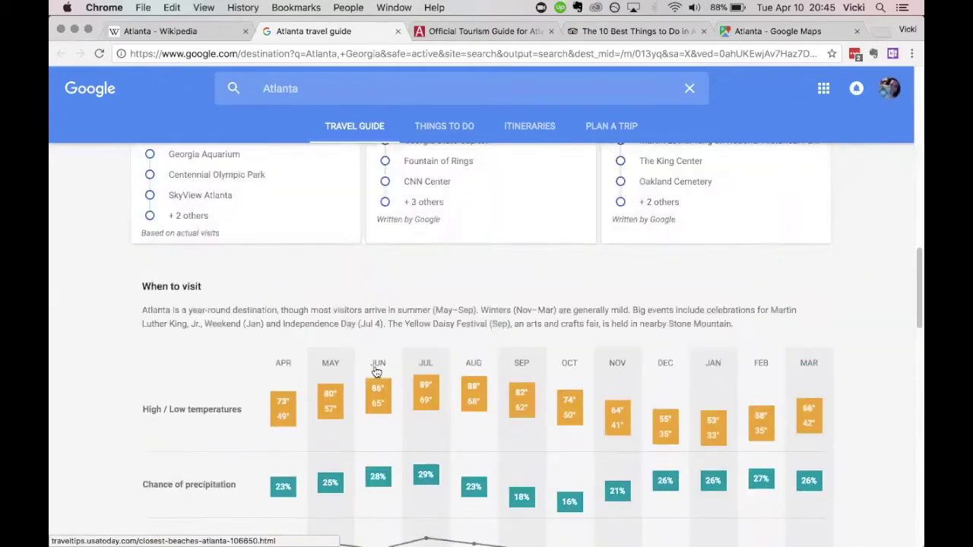
scroll(376, 372, "up", 12)
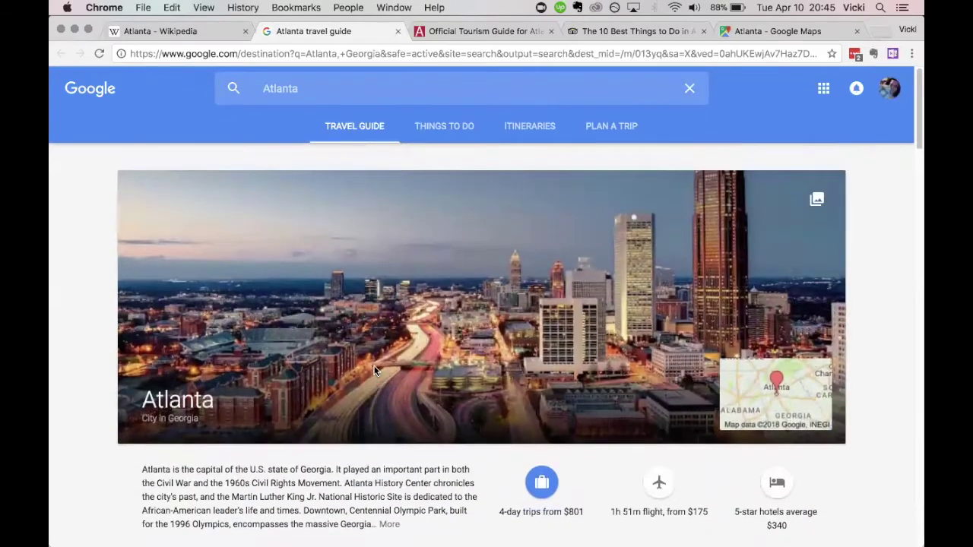
- Open the OneNote clipper on the Atlanta travel guide and examine the full-page preview through to its end
left_click(893, 55)
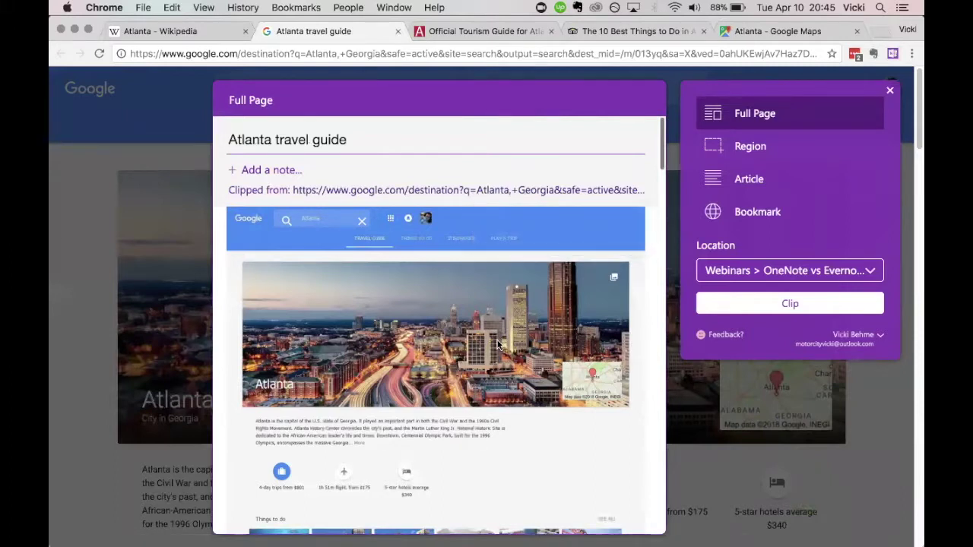
scroll(498, 344, "down", 10)
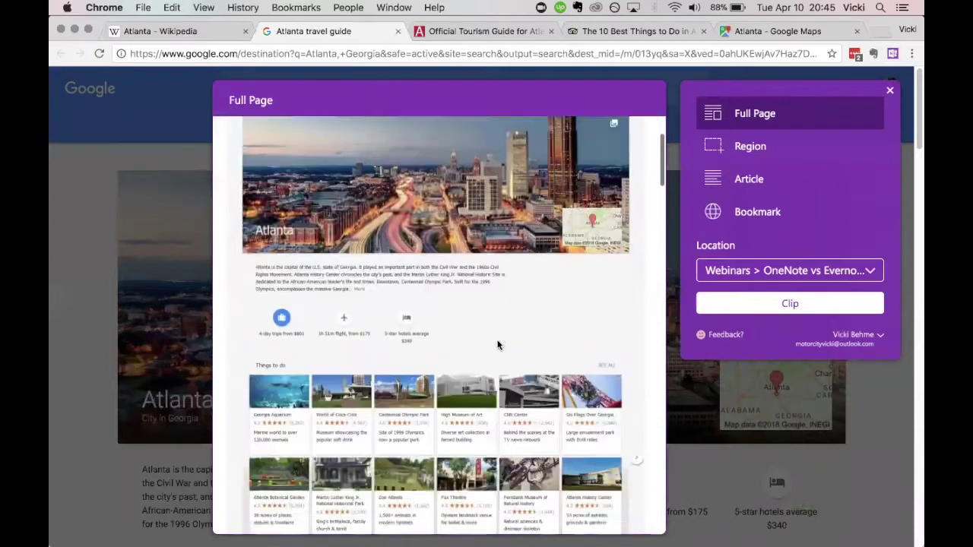
scroll(498, 345, "down", 8)
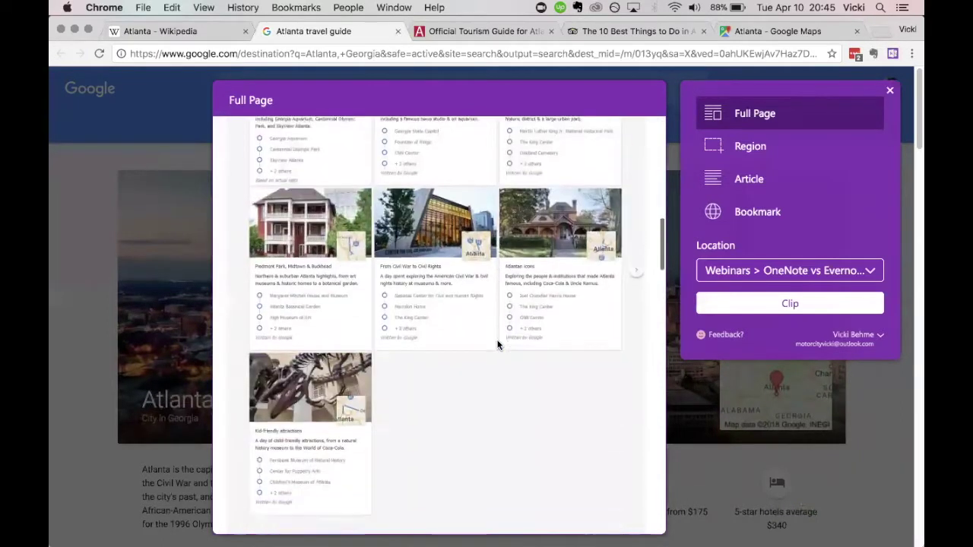
scroll(498, 345, "down", 10)
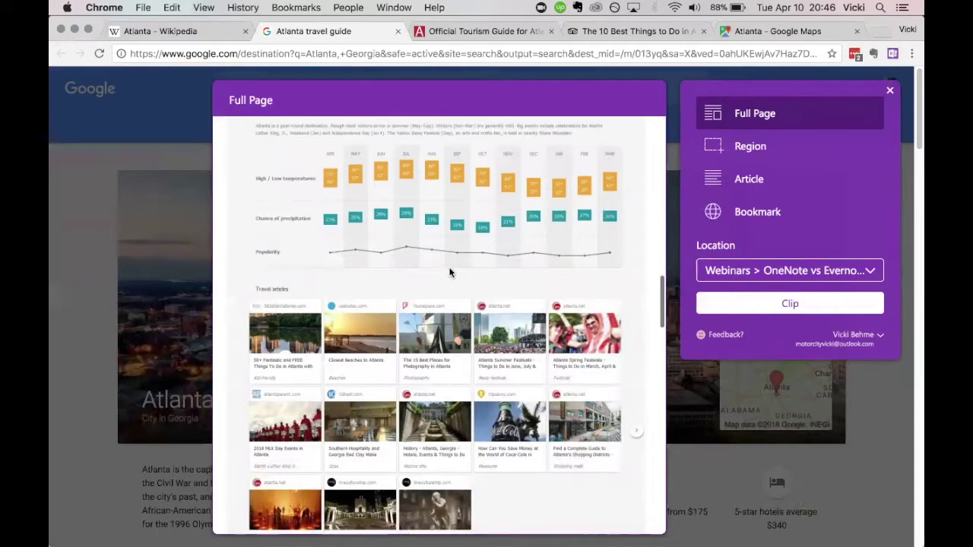
scroll(449, 273, "up", 15)
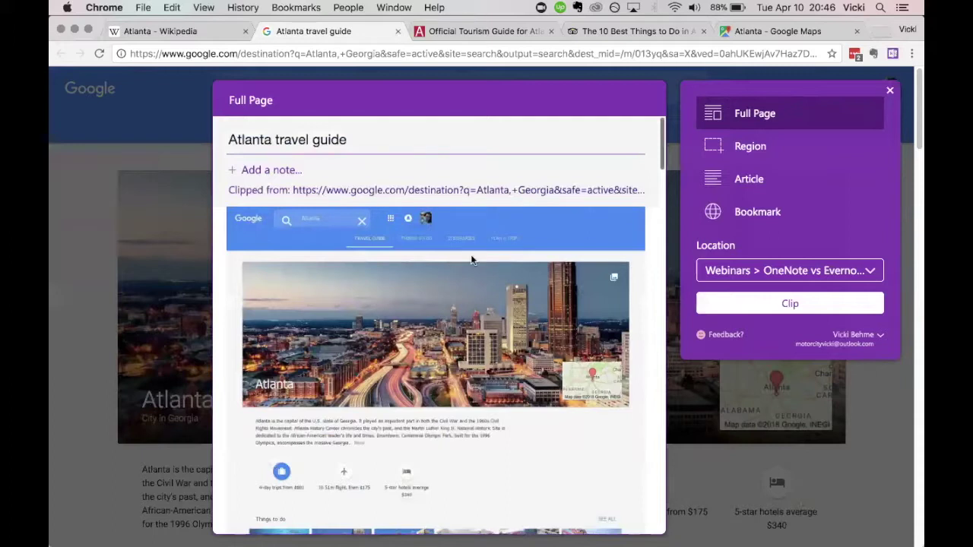
scroll(521, 264, "down", 10)
scroll(520, 264, "down", 12)
scroll(520, 264, "down", 4)
scroll(520, 260, "up", 15)
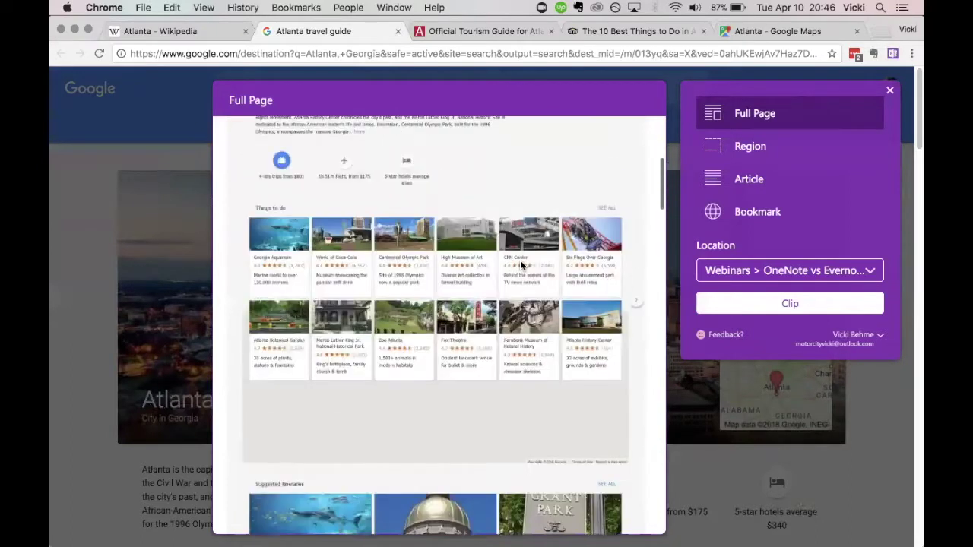
scroll(520, 260, "up", 5)
scroll(520, 260, "down", 10)
scroll(520, 265, "down", 15)
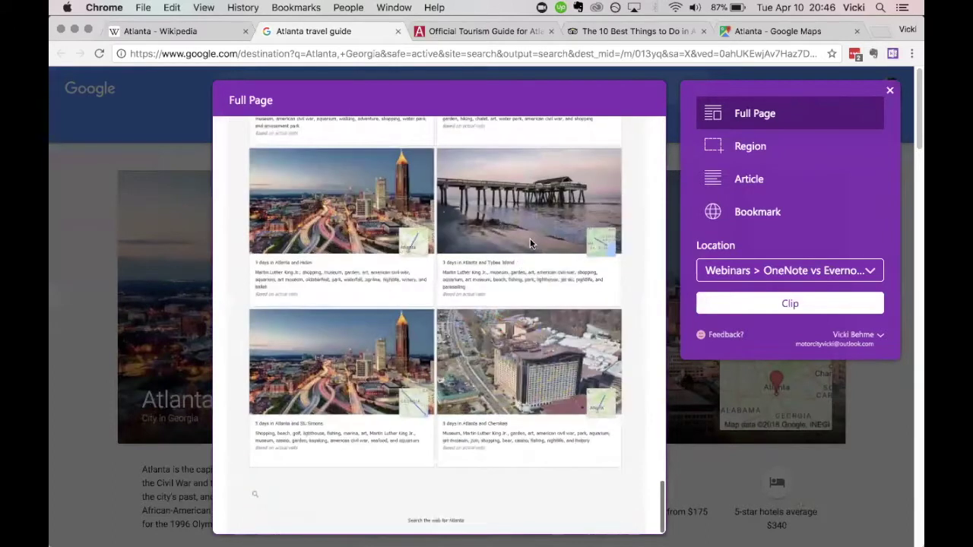
- Clip the full page to the Amenities and More section of The Atlanta Project notebook and dismiss the clipper
left_click(819, 276)
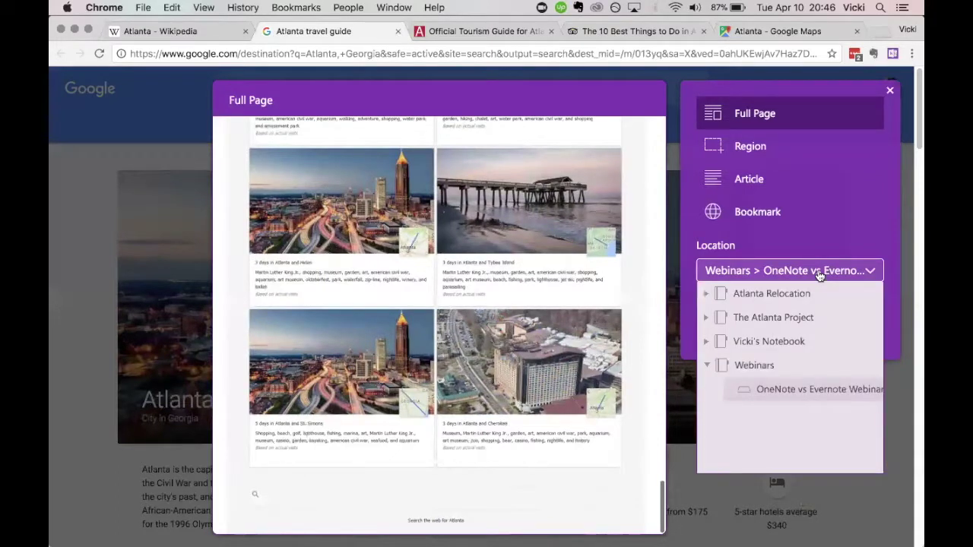
left_click(783, 321)
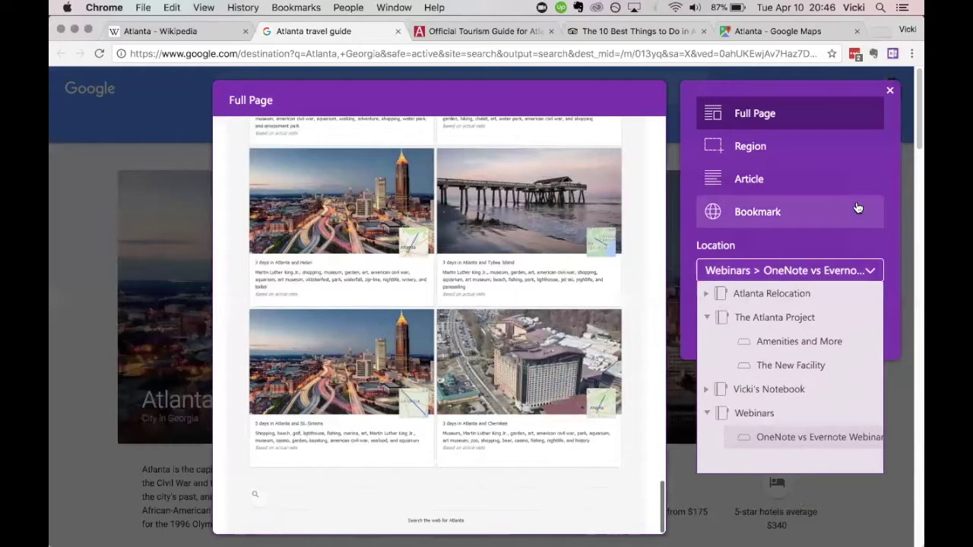
left_click(788, 342)
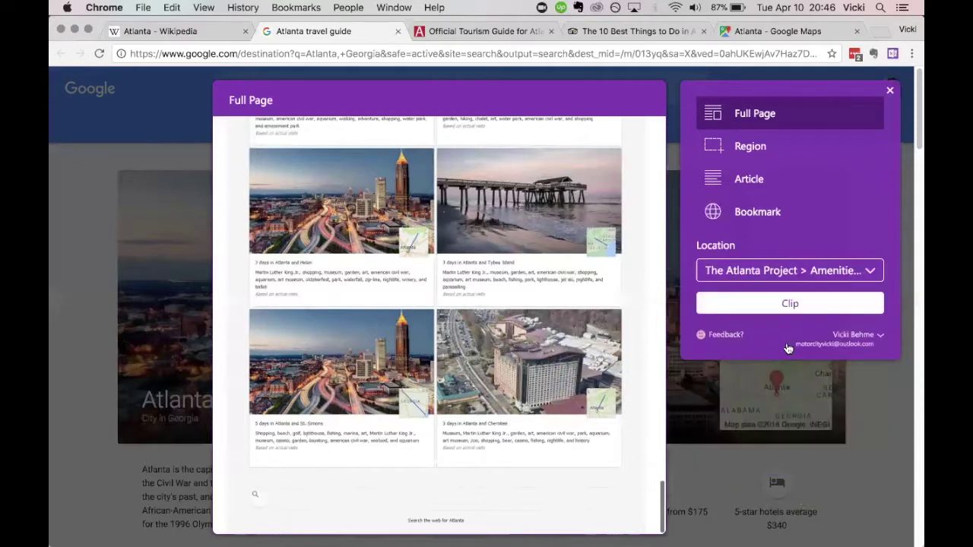
left_click(790, 304)
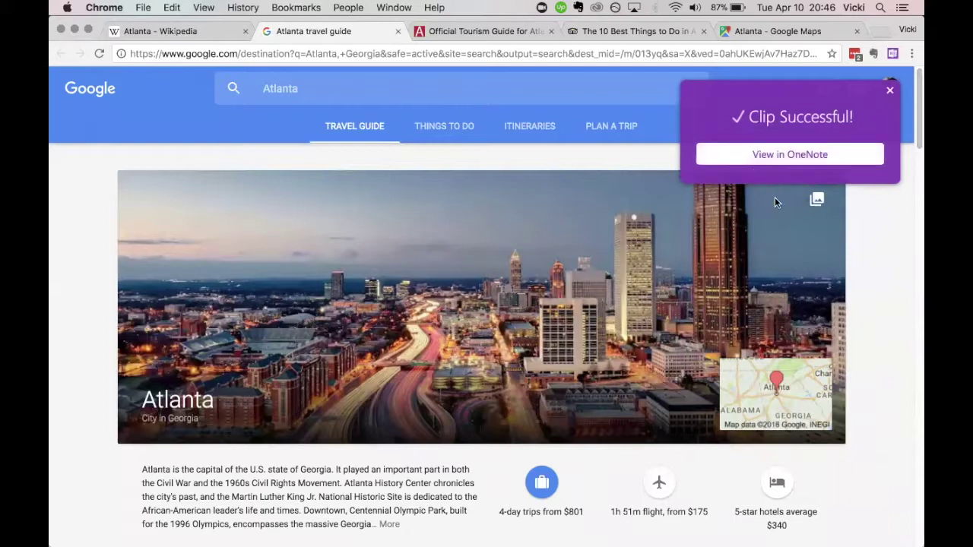
left_click(891, 93)
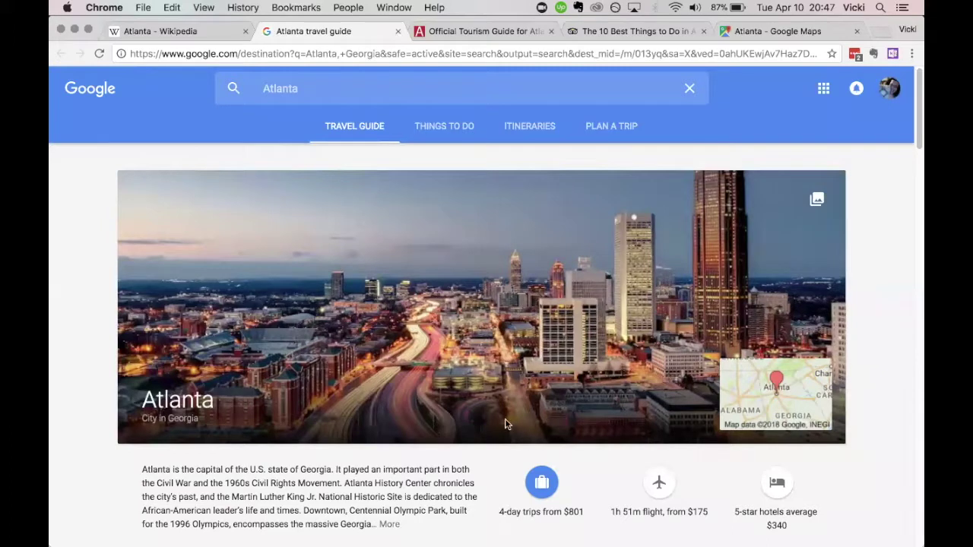
- Switch to OneNote and review the clipped Atlanta travel guide page in the Amenities and More section
mouse_move(553, 538)
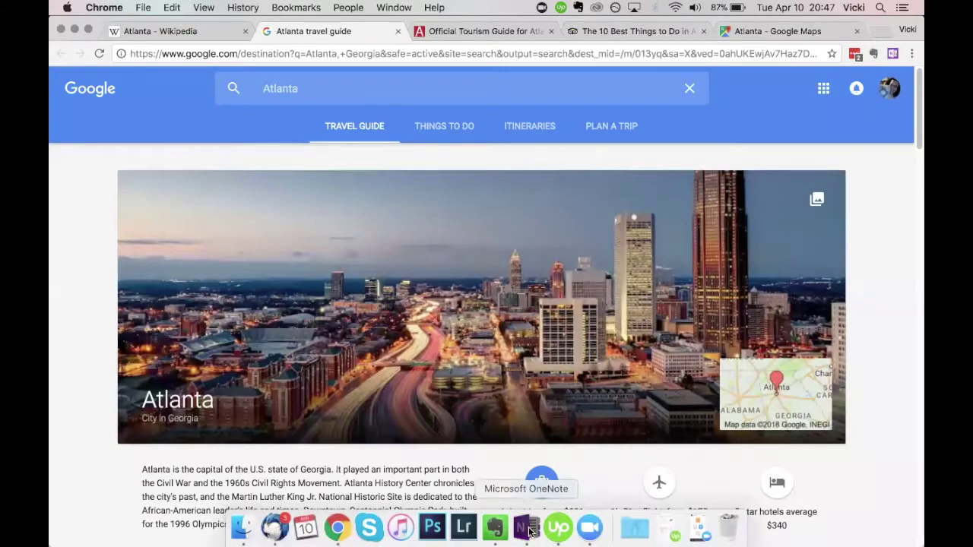
left_click(523, 527)
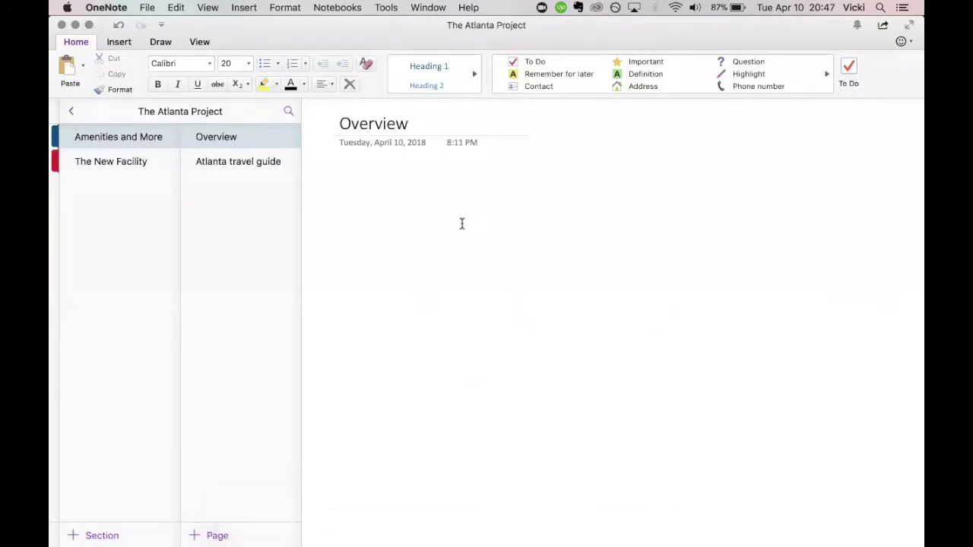
left_click(218, 162, "shift")
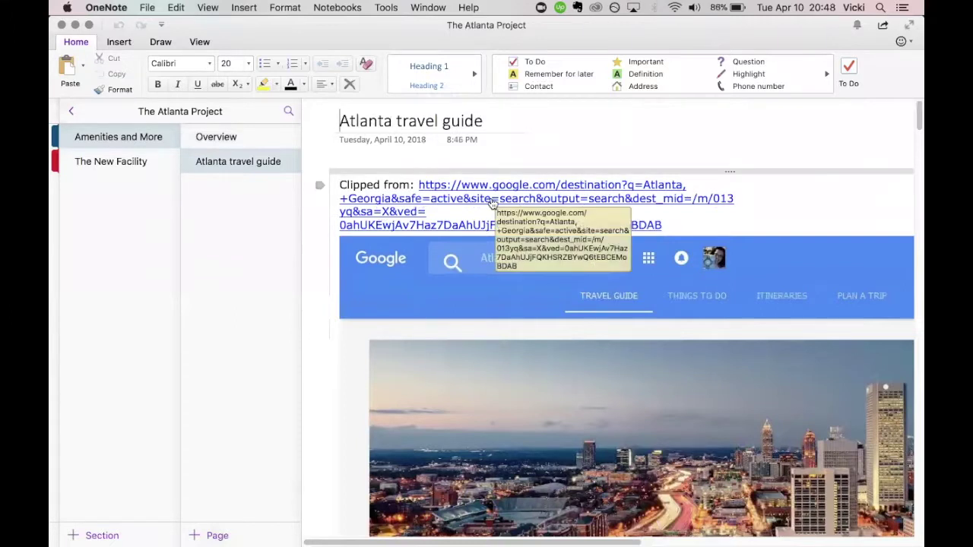
scroll(493, 204, "down", 5)
scroll(492, 204, "down", 15)
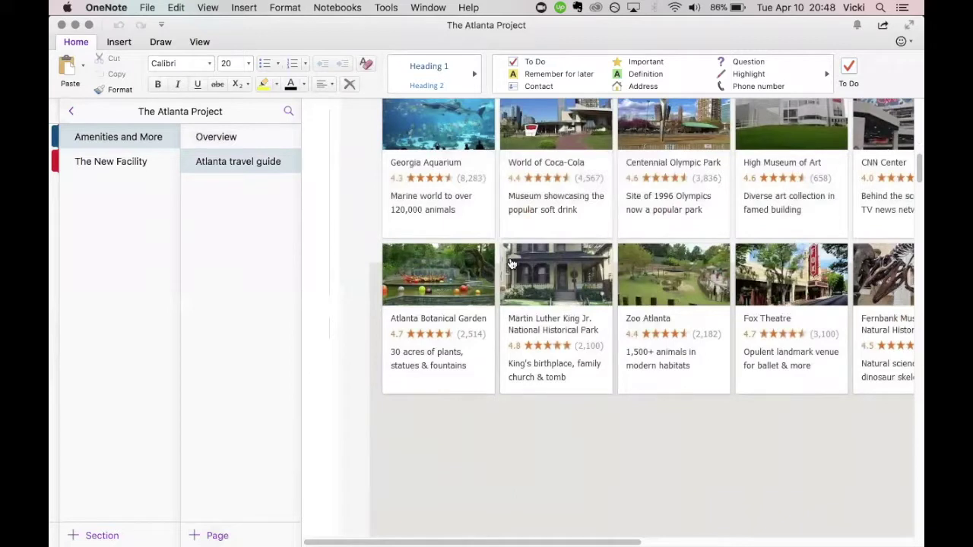
- Switch to Chrome and open the Neighborhoods in Atlanta page from the Atlanta.com tourism guide
left_click(337, 528)
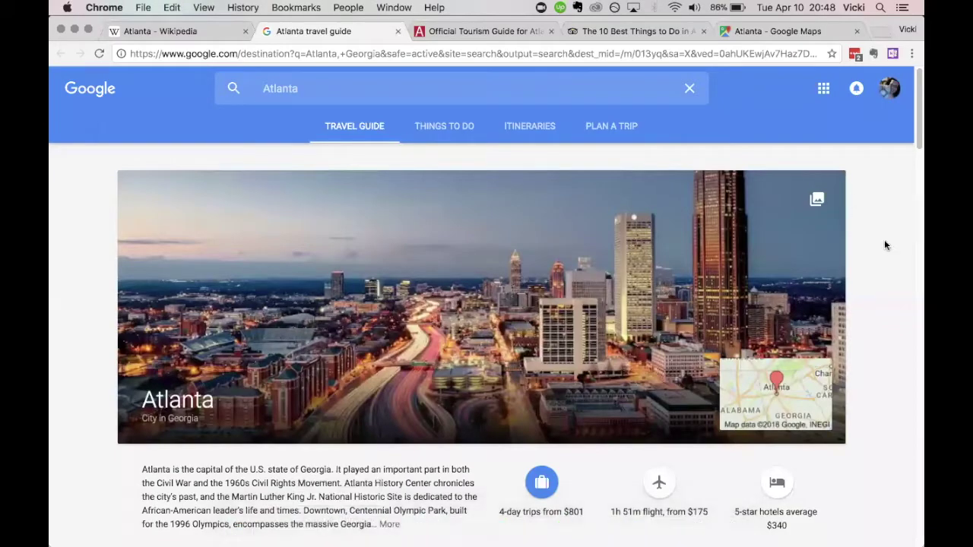
left_click(458, 31)
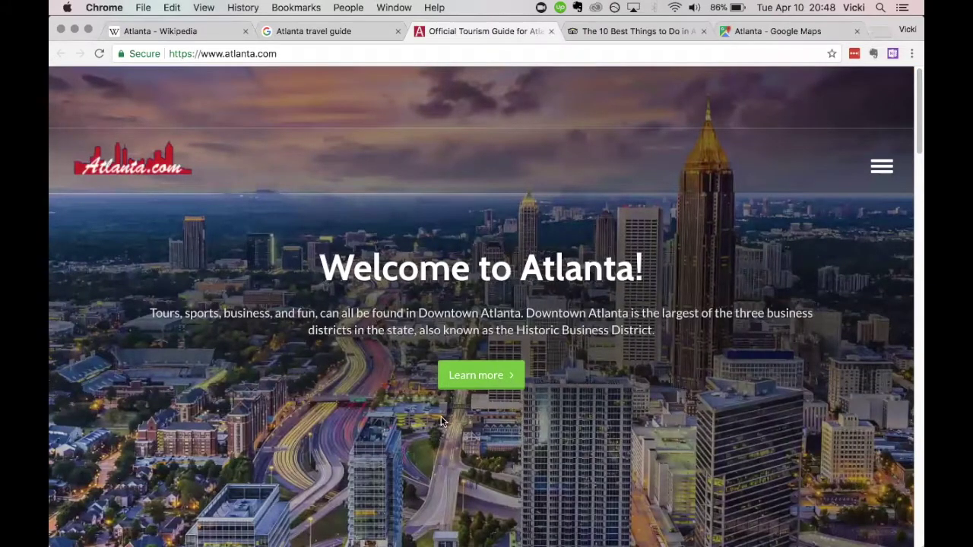
left_click(466, 376)
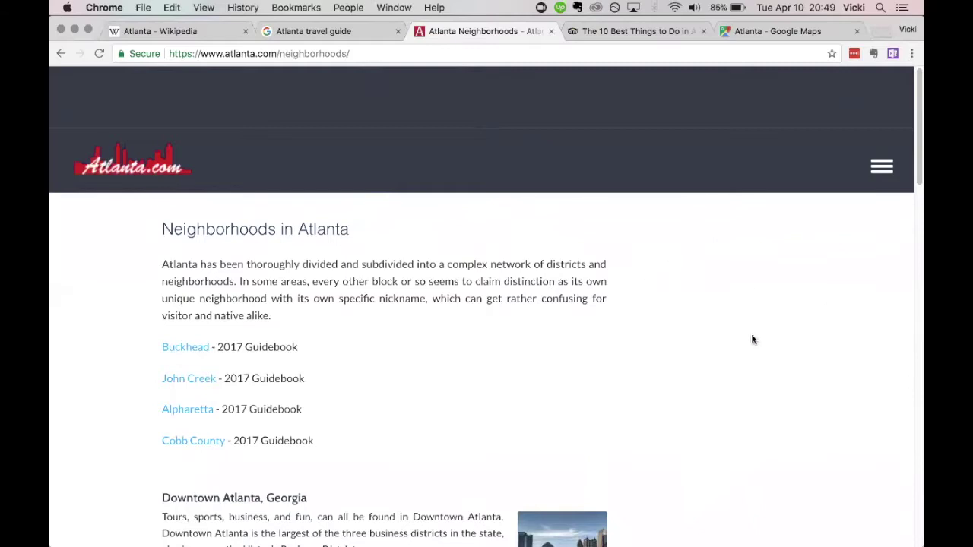
- Look through the Neighborhoods in Atlanta page and open the OneNote clipper on it in Article mode
scroll(644, 285, "down", 5)
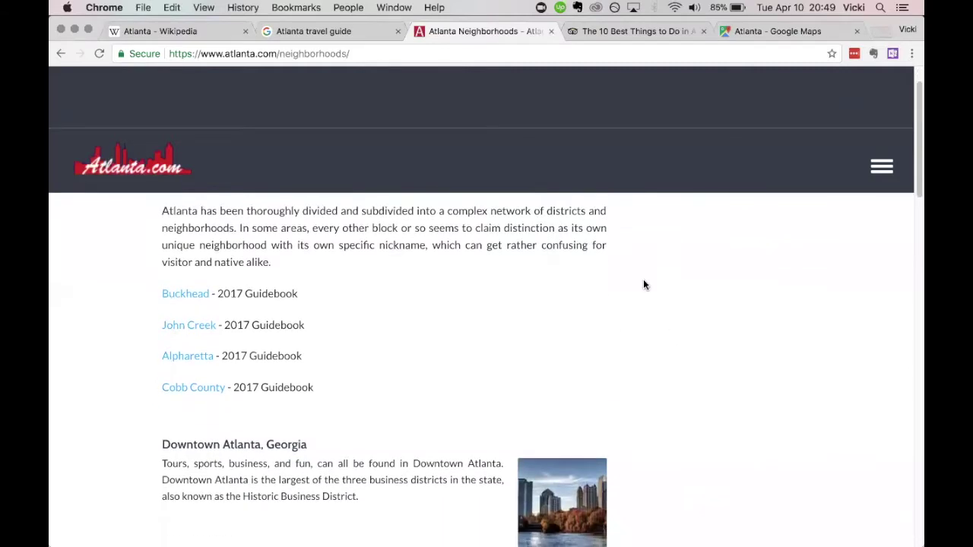
scroll(644, 285, "down", 10)
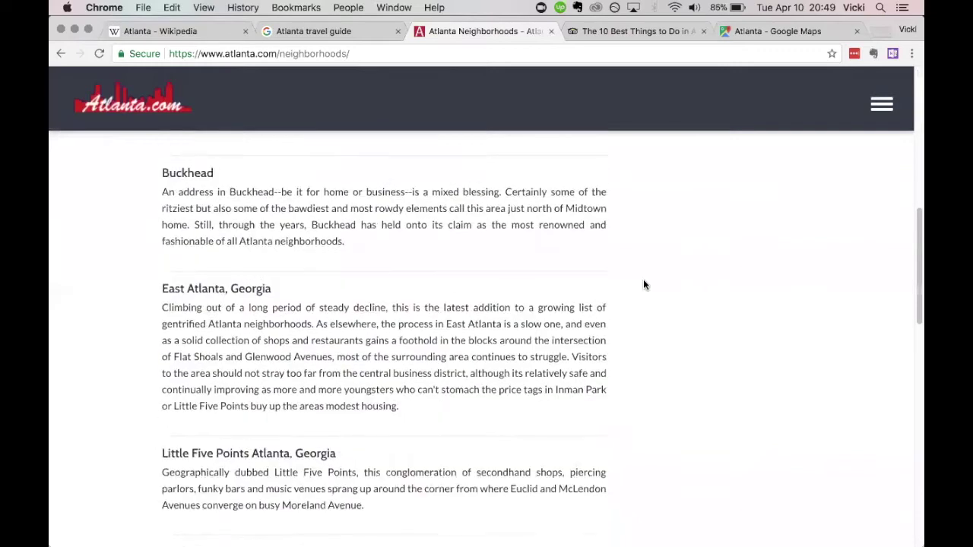
scroll(644, 285, "down", 8)
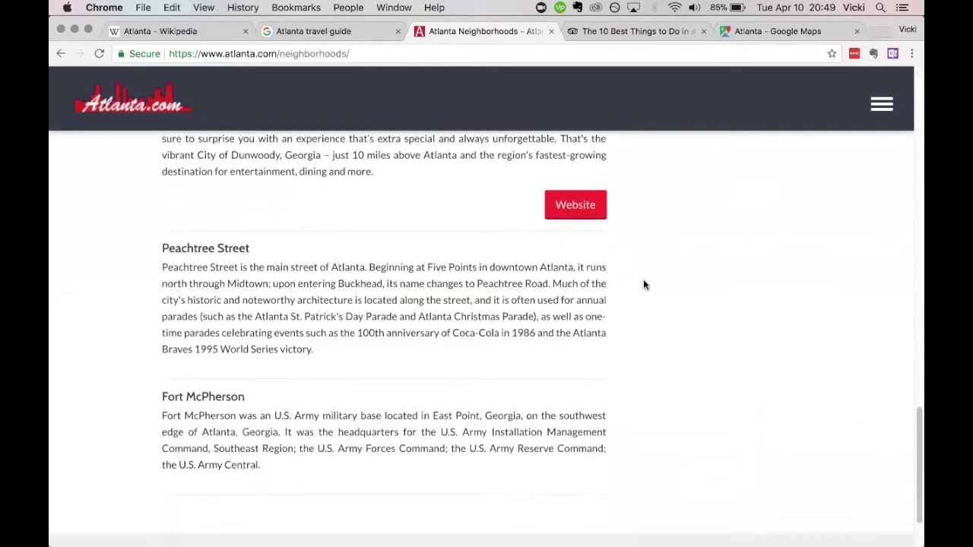
scroll(644, 285, "up", 20)
scroll(644, 285, "up", 3)
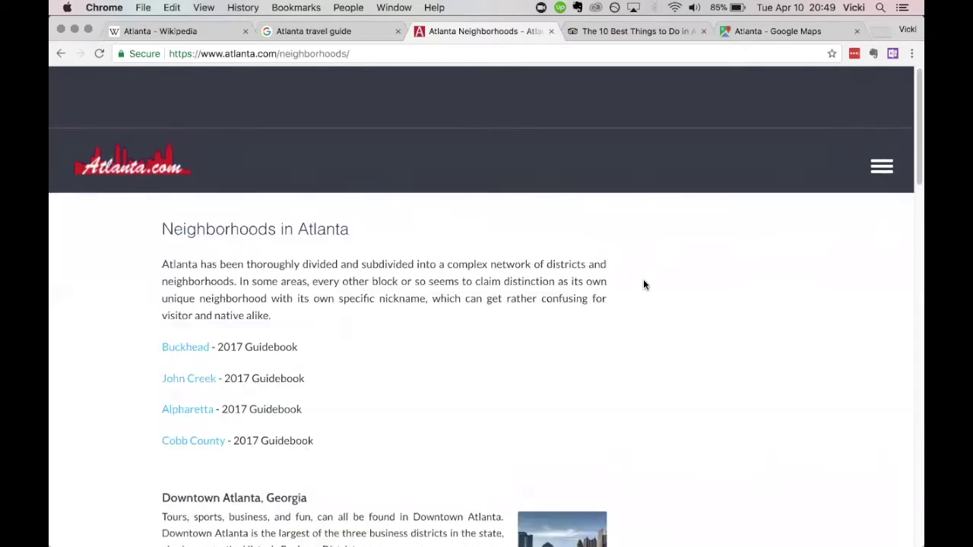
left_click(893, 54)
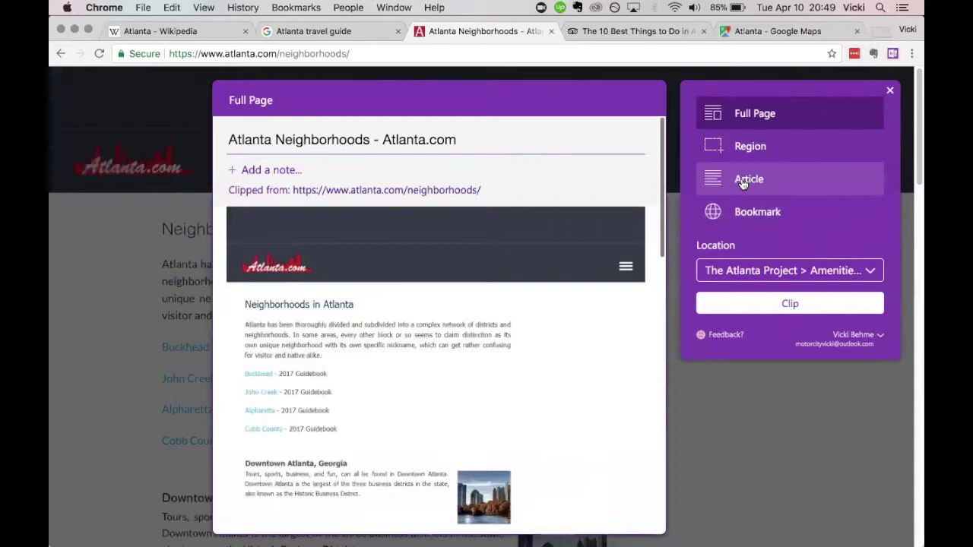
left_click(744, 182)
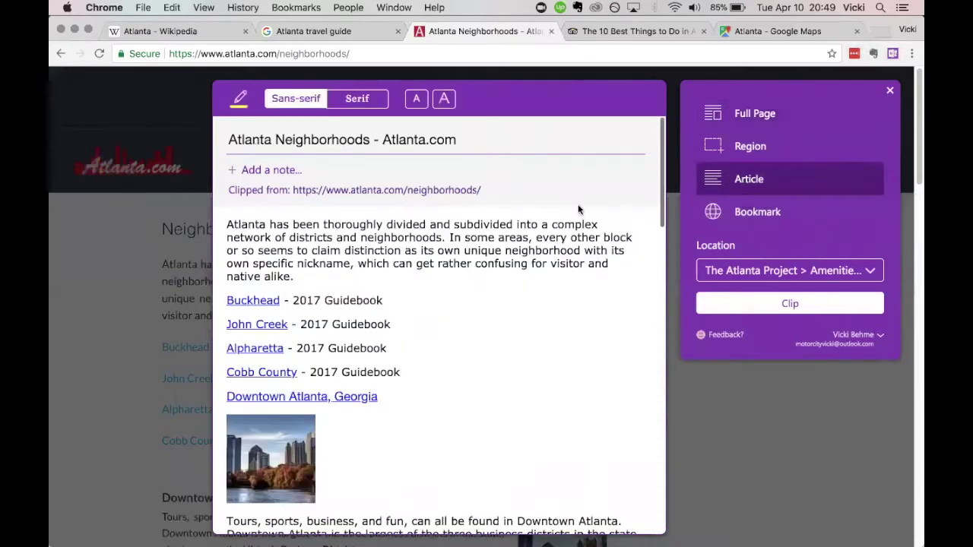
- Review the article preview, clip it to the Amenities and More section of The Atlanta Project, and dismiss the clipper
scroll(475, 264, "down", 10)
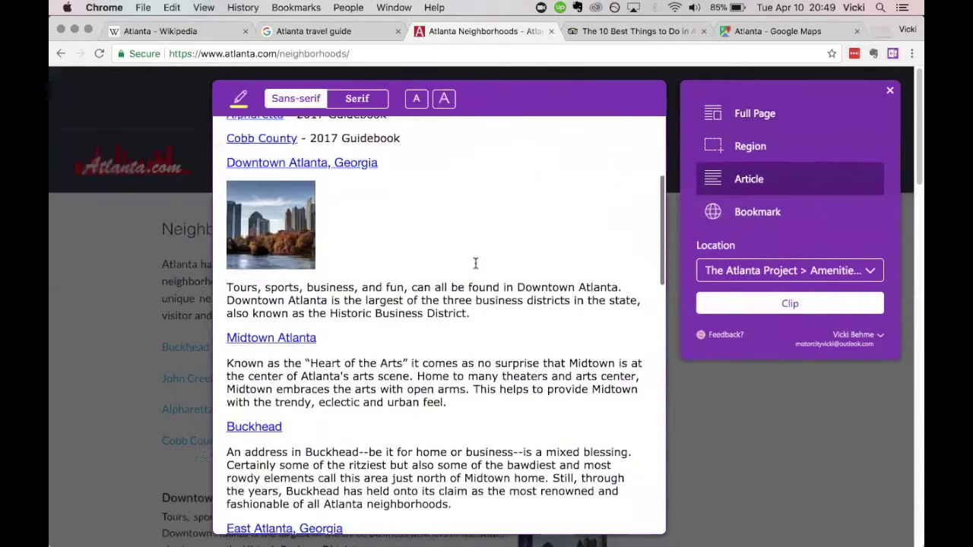
scroll(474, 262, "down", 10)
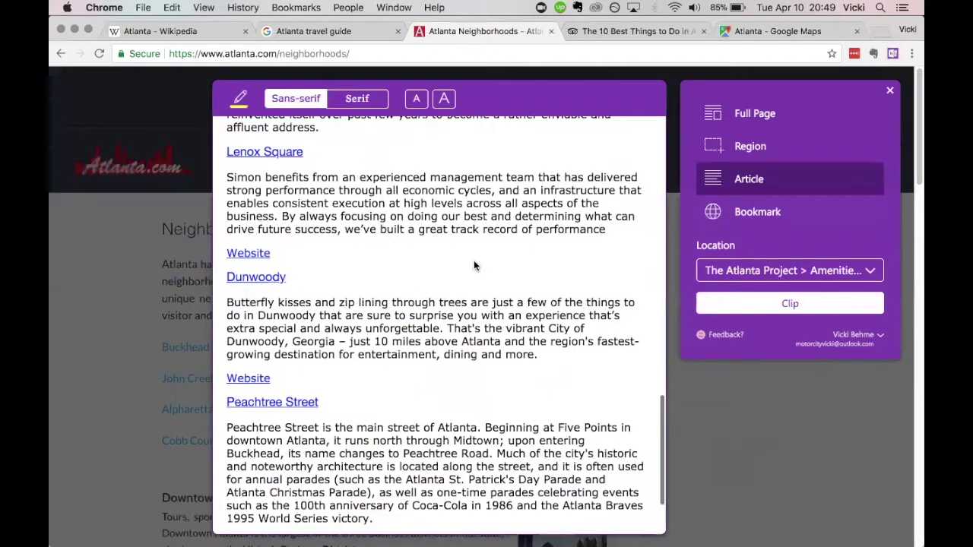
scroll(474, 262, "down", 3)
scroll(473, 263, "up", 15)
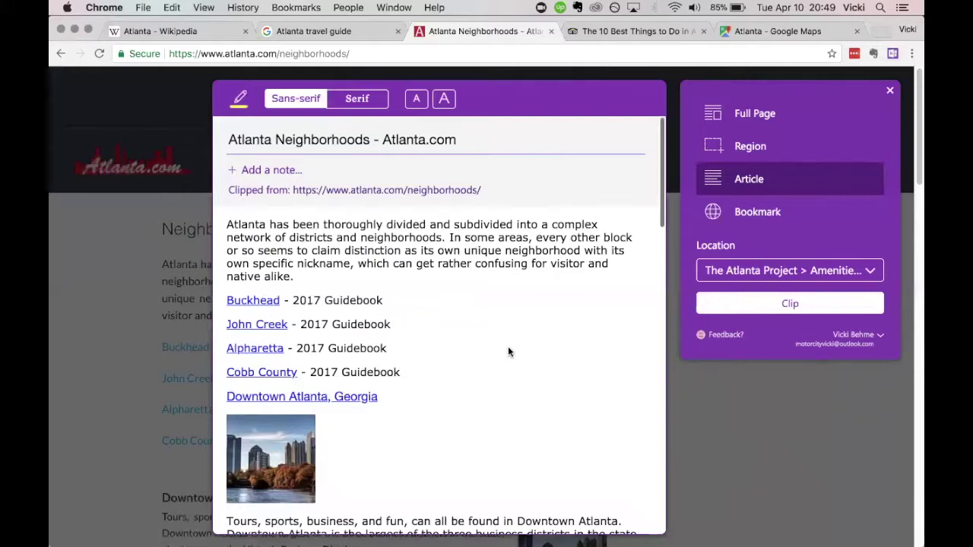
scroll(508, 351, "down", 5)
scroll(508, 351, "up", 5)
left_click(790, 304)
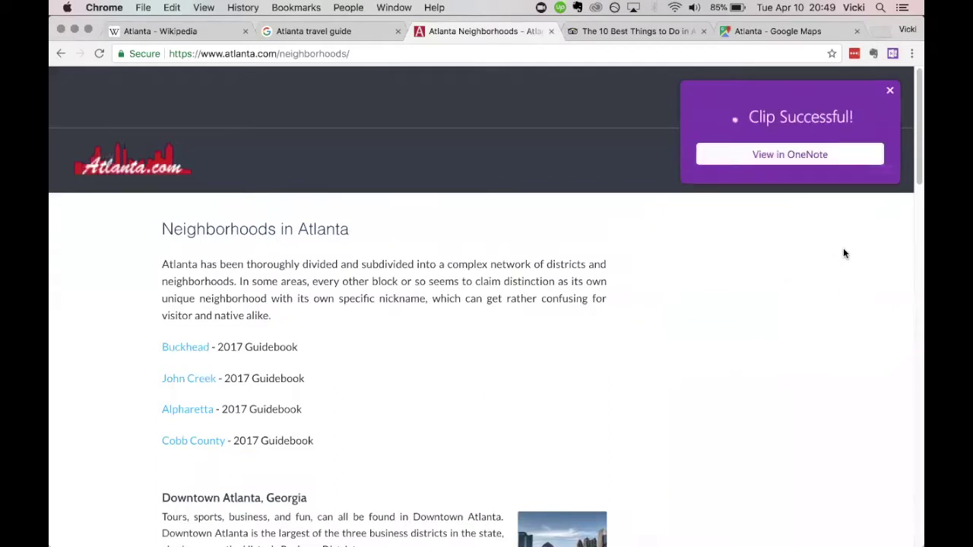
left_click(890, 92)
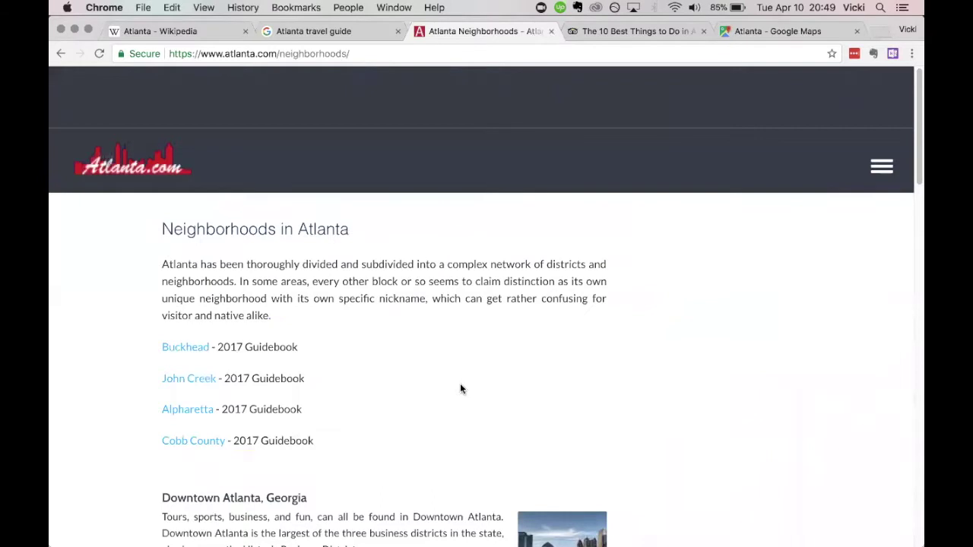
- Open the TripAdvisor page of Food & Drink Tours in Atlanta and look through its top attractions
left_click(650, 31)
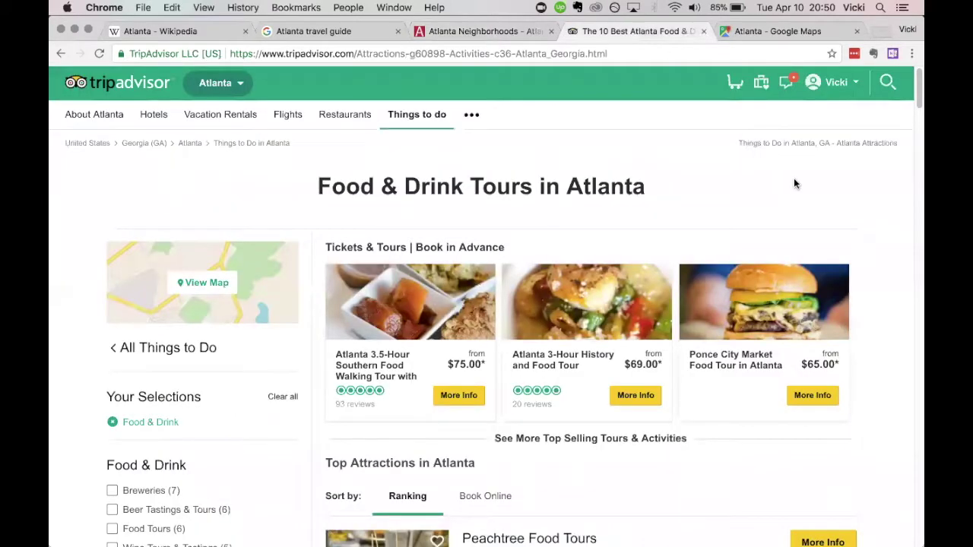
scroll(793, 183, "down", 5)
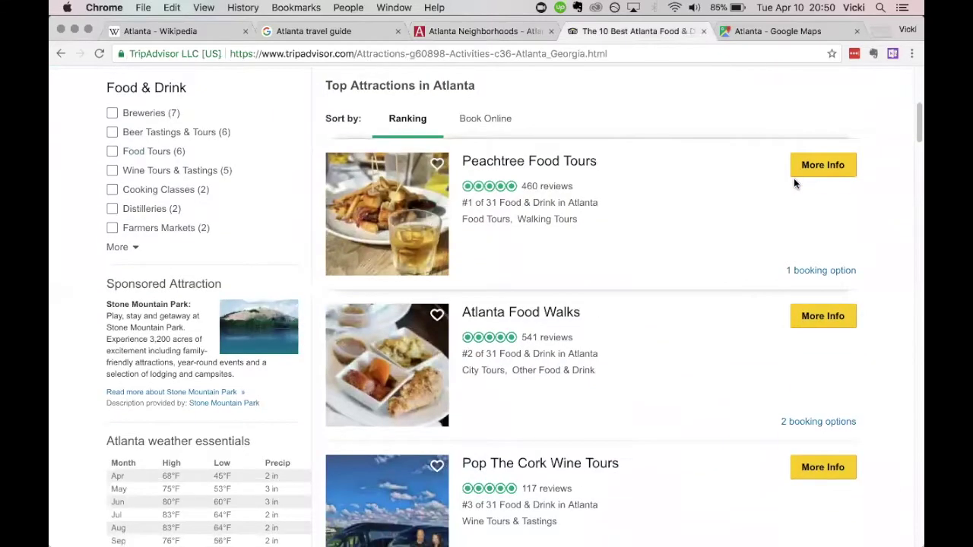
scroll(794, 183, "down", 3)
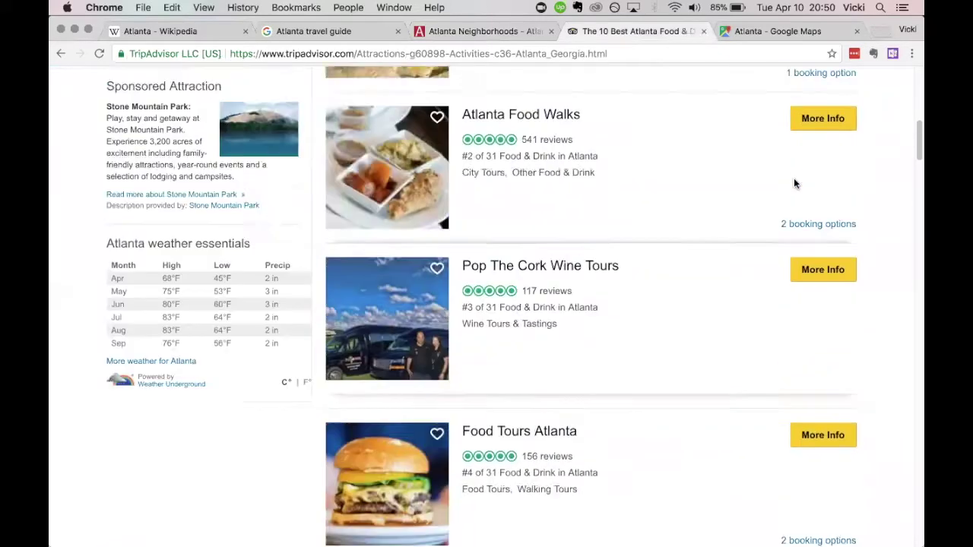
scroll(794, 183, "up", 8)
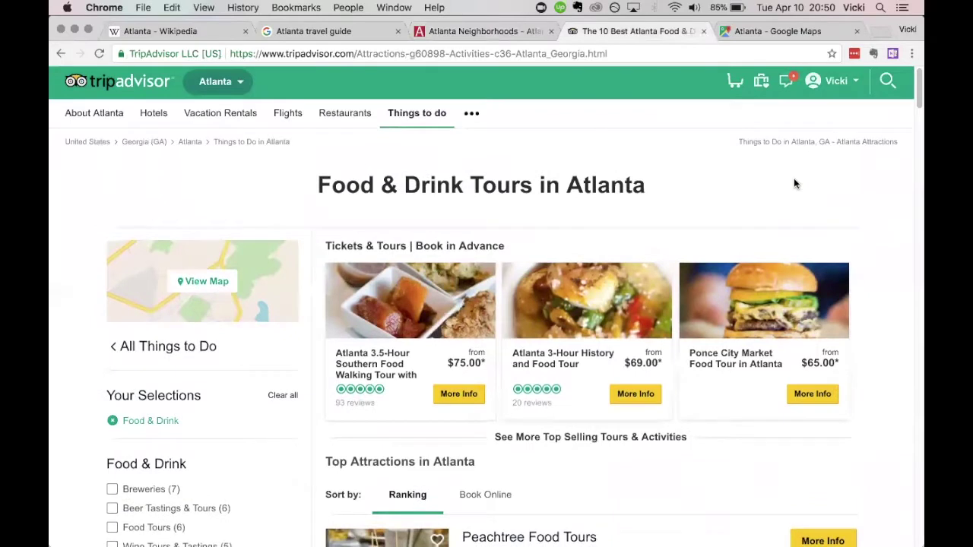
scroll(794, 183, "down", 6)
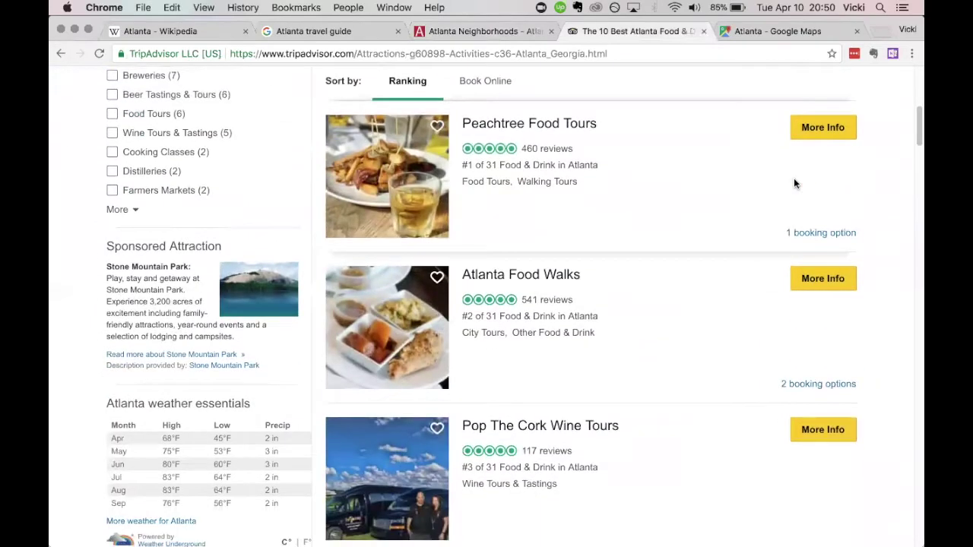
scroll(794, 183, "up", 6)
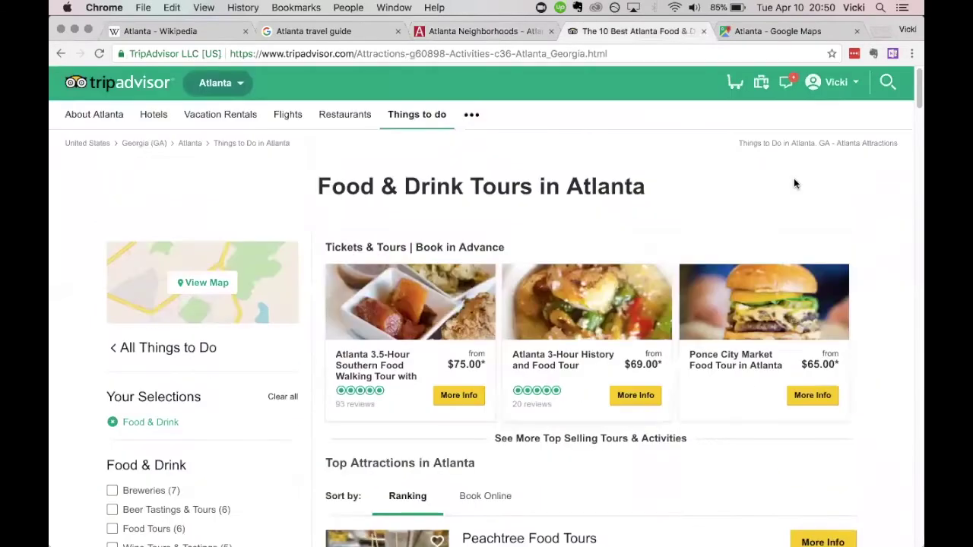
- Clip the TripAdvisor page as a bookmark to The Atlanta Project's Amenities and More section with the OneNote clipper, then dismiss it
left_click(894, 55)
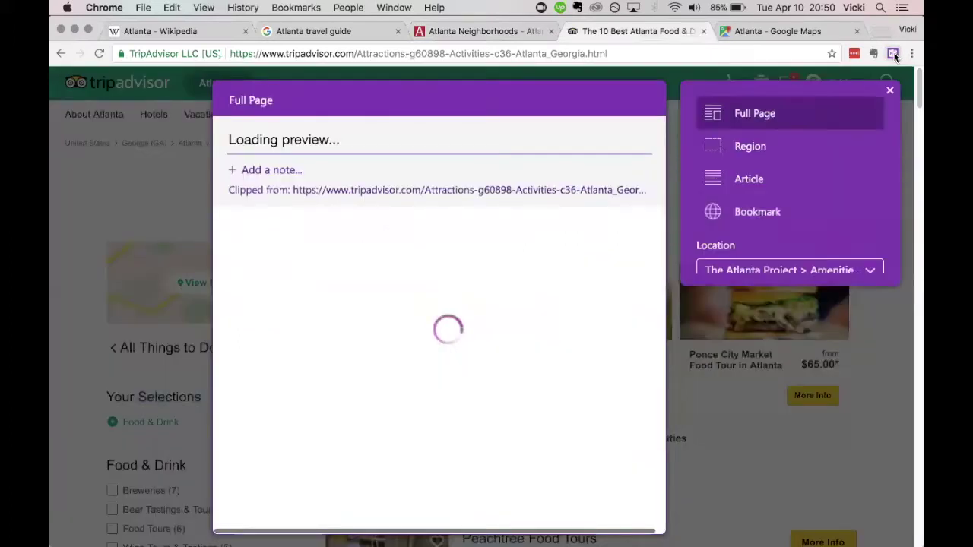
left_click(709, 214)
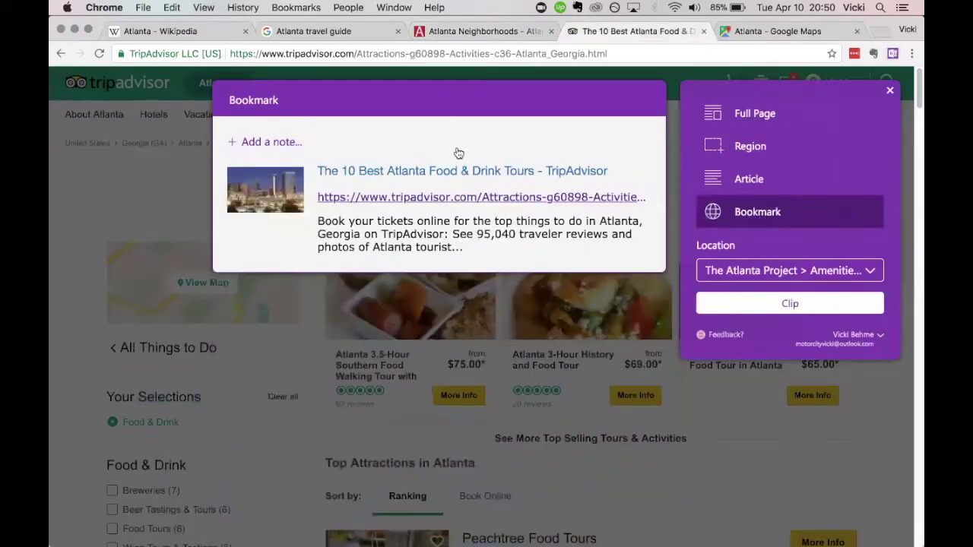
left_click(790, 303)
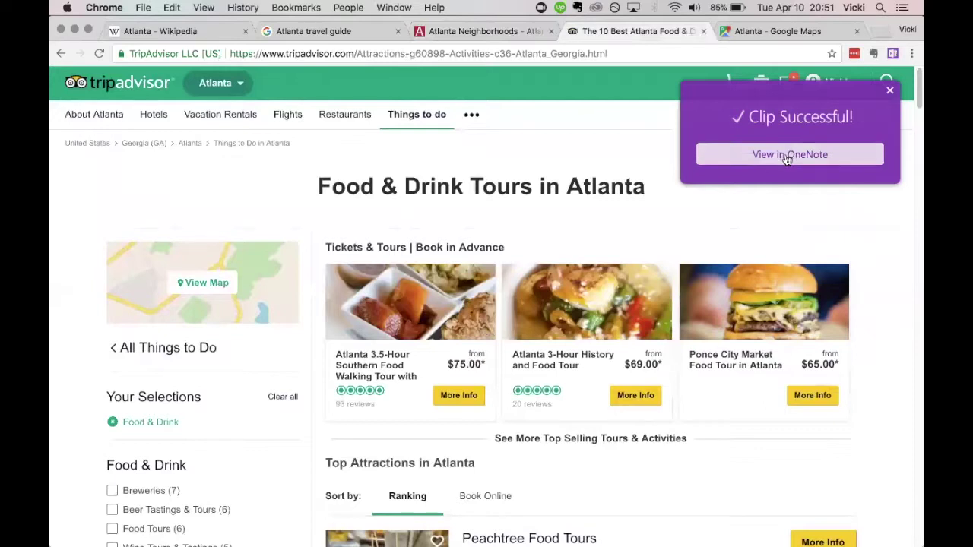
left_click(891, 91)
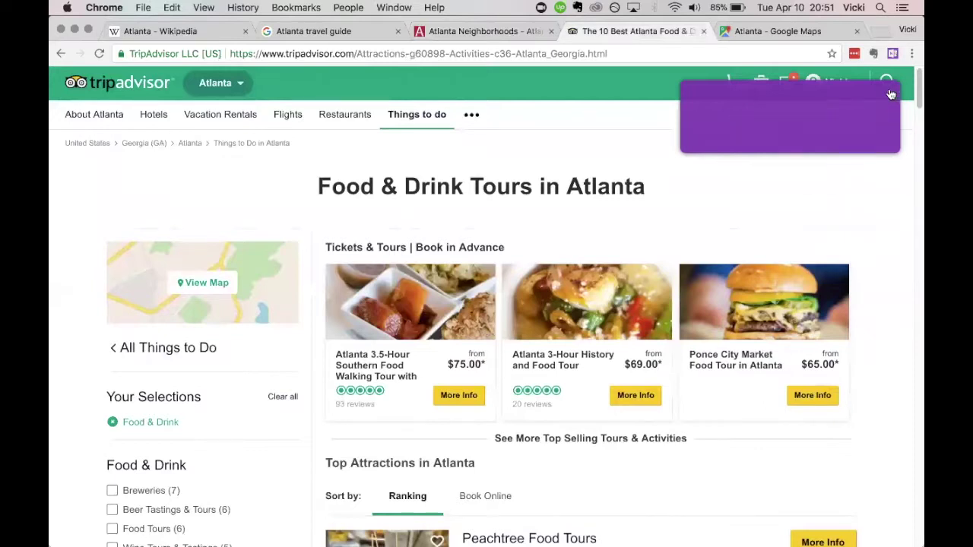
- Clip a region of the Atlanta Google Maps page covering the city outline to the Amenities and More section in OneNote
left_click(765, 31)
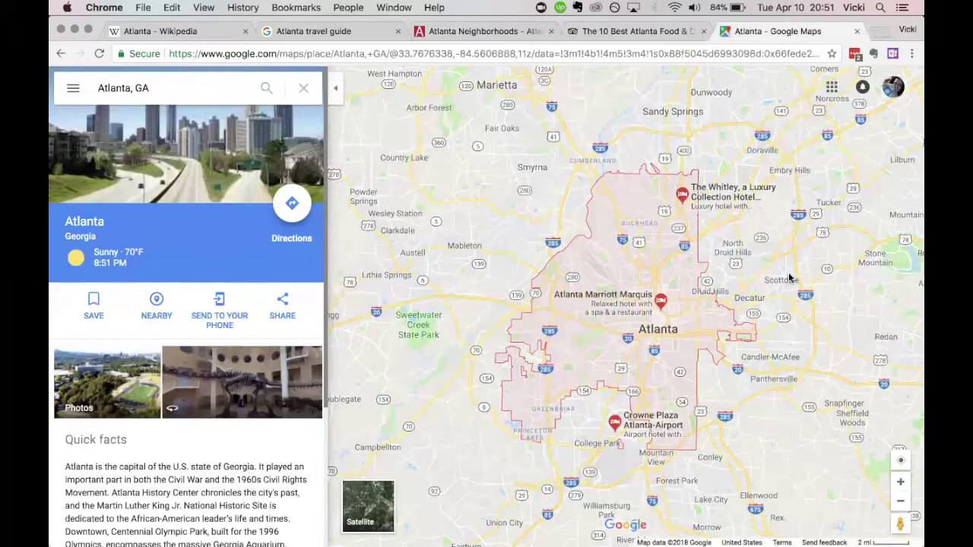
left_click(895, 55)
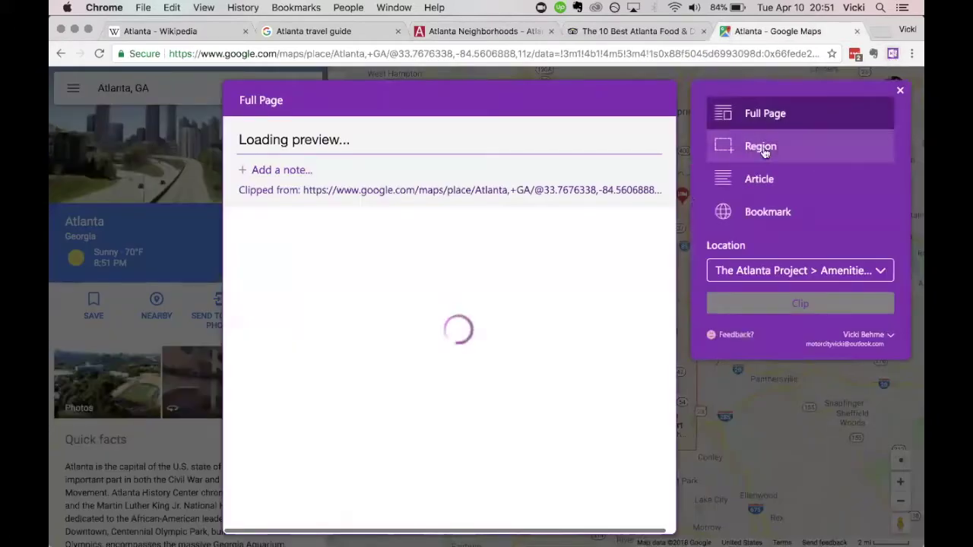
left_click(753, 148)
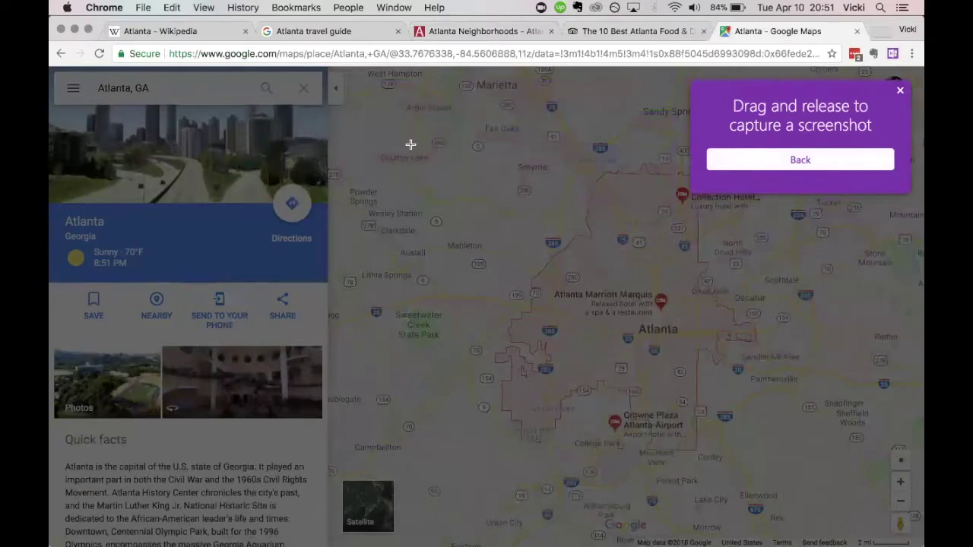
left_click_drag(415, 143, 843, 499)
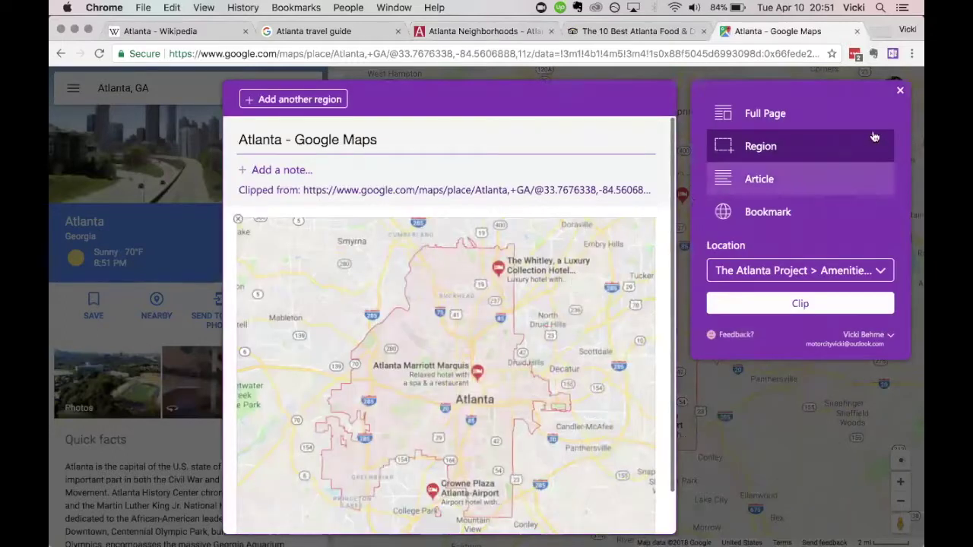
left_click(800, 305)
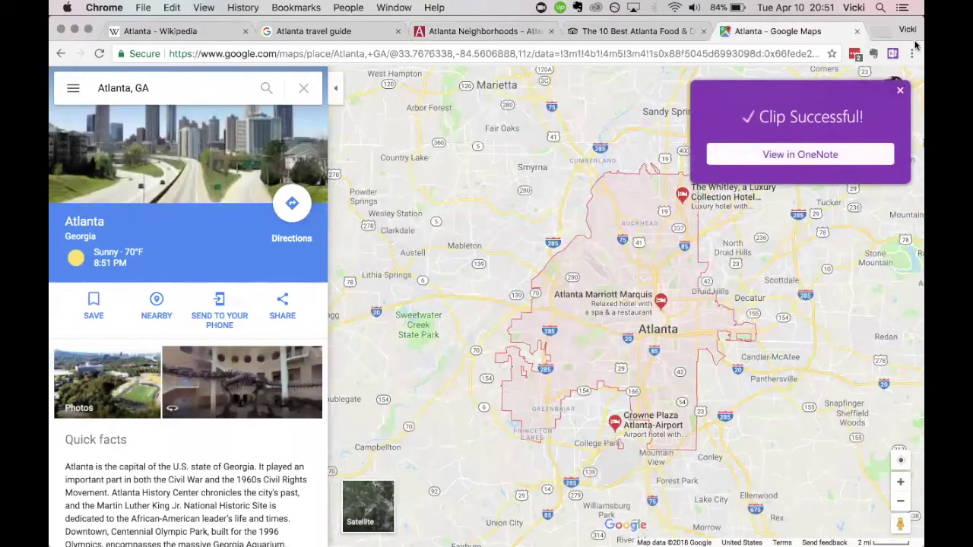
left_click(901, 93)
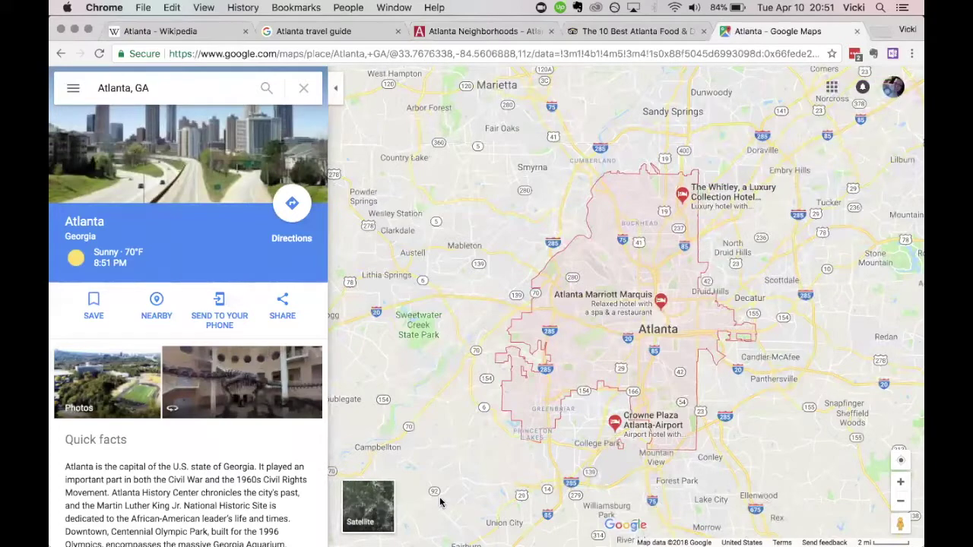
- Switch to OneNote and review the clipped Atlanta Neighborhoods, TripAdvisor and Google Maps pages in the Amenities and More section
key("super+Tab")
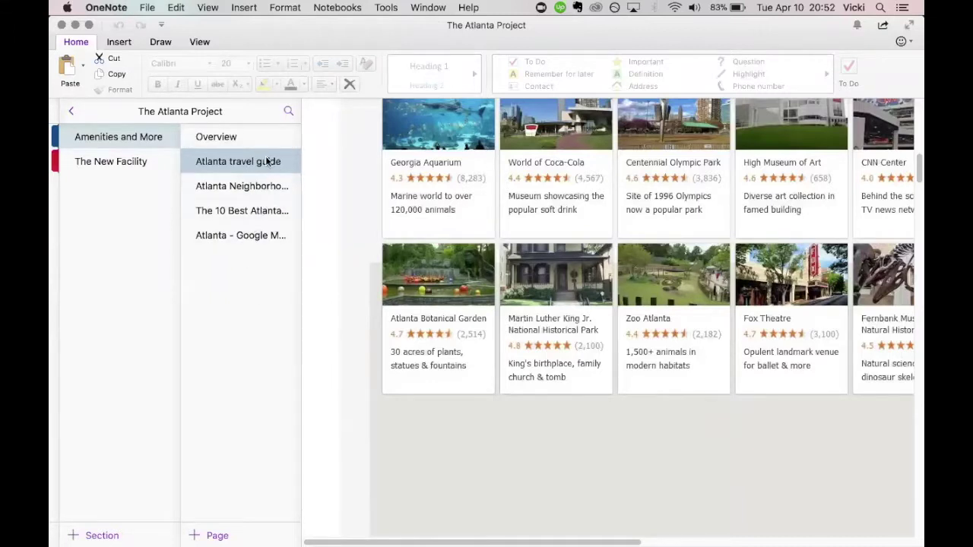
left_click(212, 190)
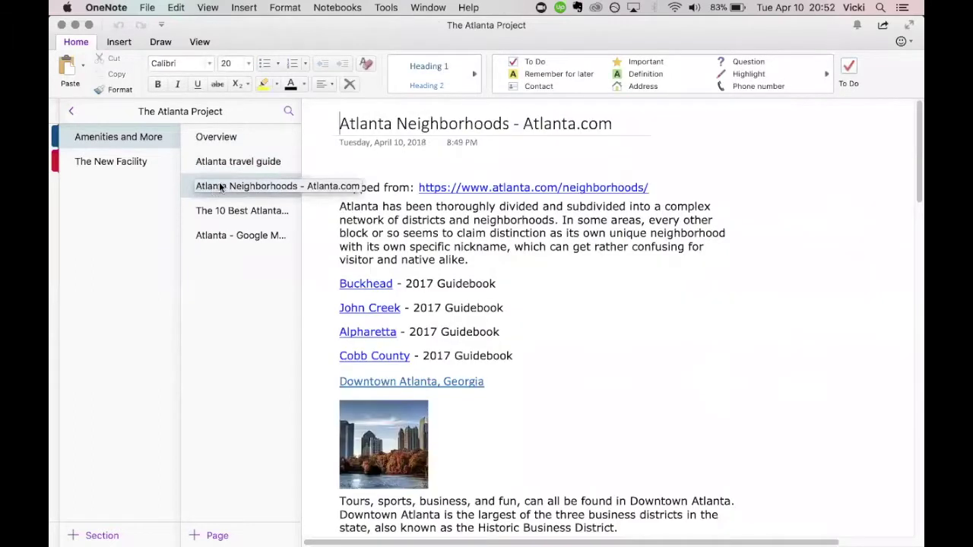
scroll(566, 278, "down", 5)
scroll(566, 278, "down", 5)
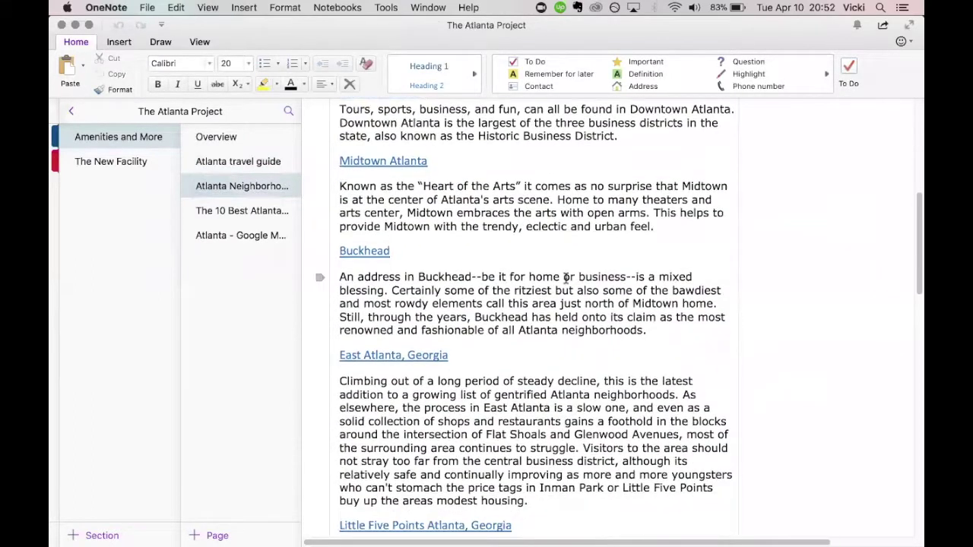
scroll(566, 278, "up", 10)
left_click(238, 212)
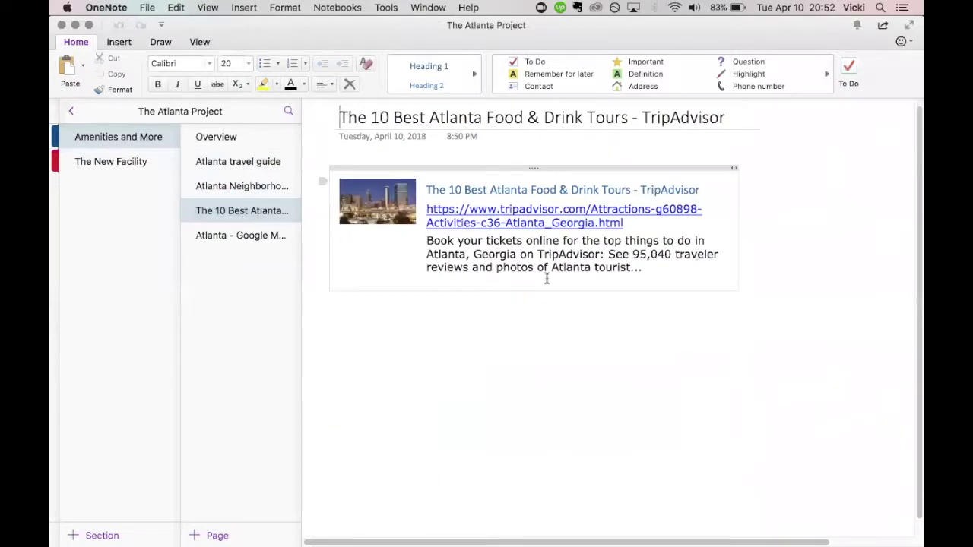
left_click(238, 236)
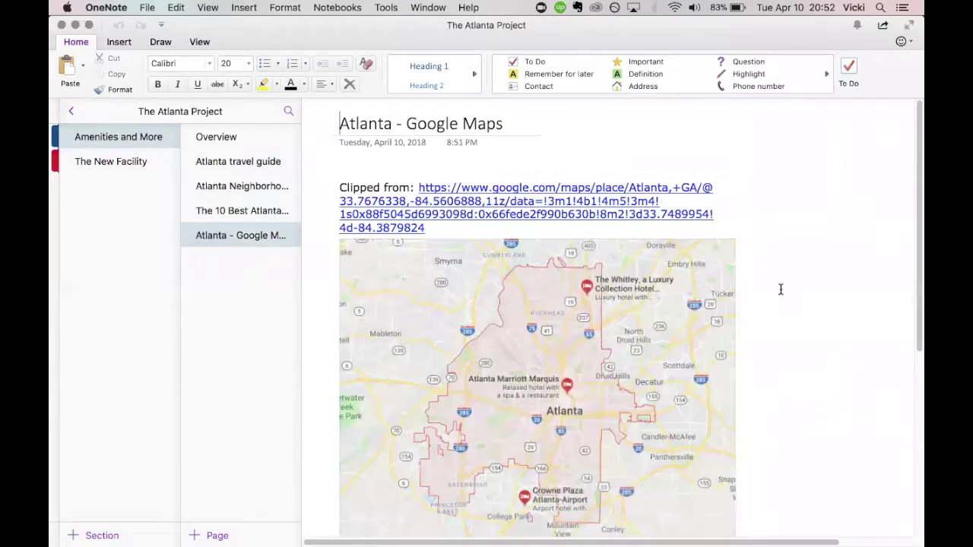
scroll(780, 288, "down", 5)
scroll(780, 287, "up", 5)
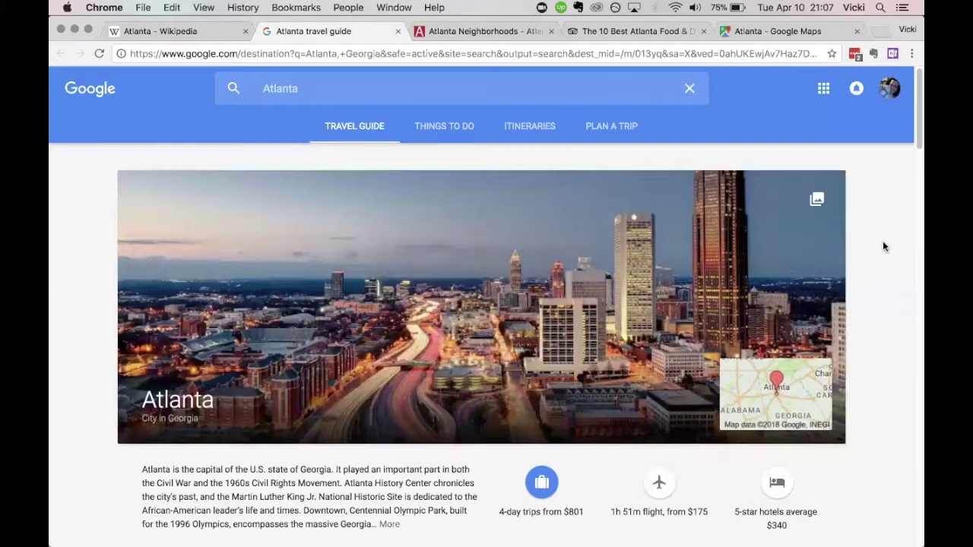
- Open the Evernote clipper on the Atlanta travel guide and set The Atlanta Project as the destination notebook
left_click(874, 55)
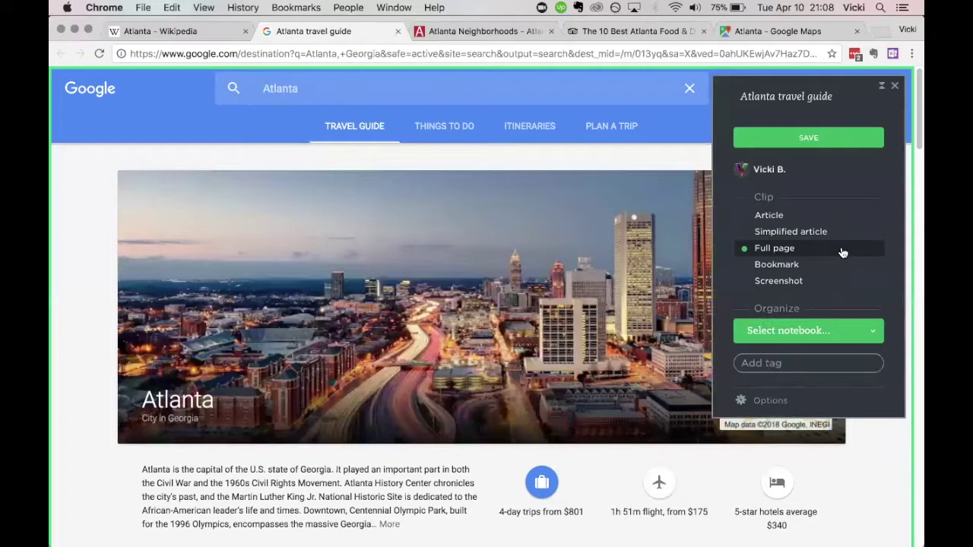
left_click(829, 337)
left_click(827, 377)
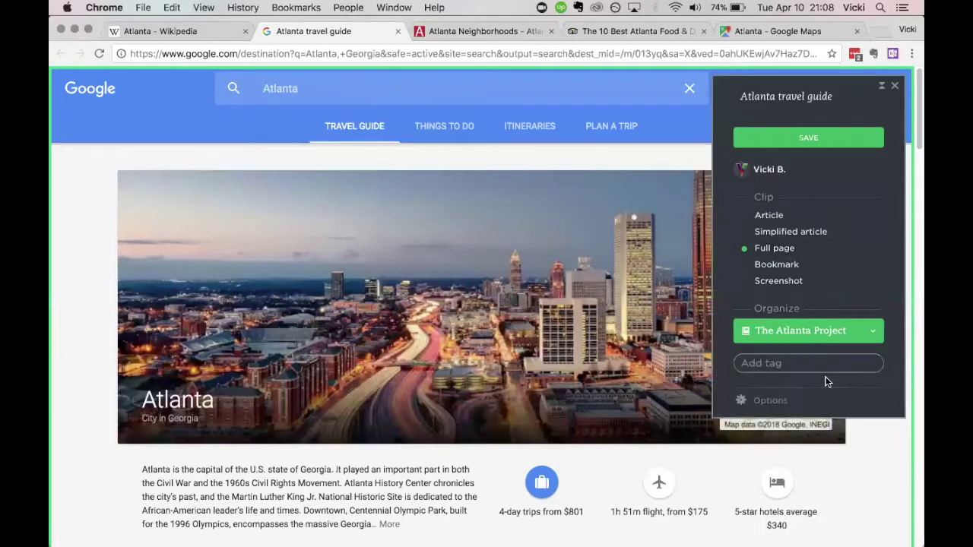
- Save the Atlanta travel guide as a full-page clip in The Atlanta Project, dismiss the clipper and switch to Evernote
left_click(811, 140)
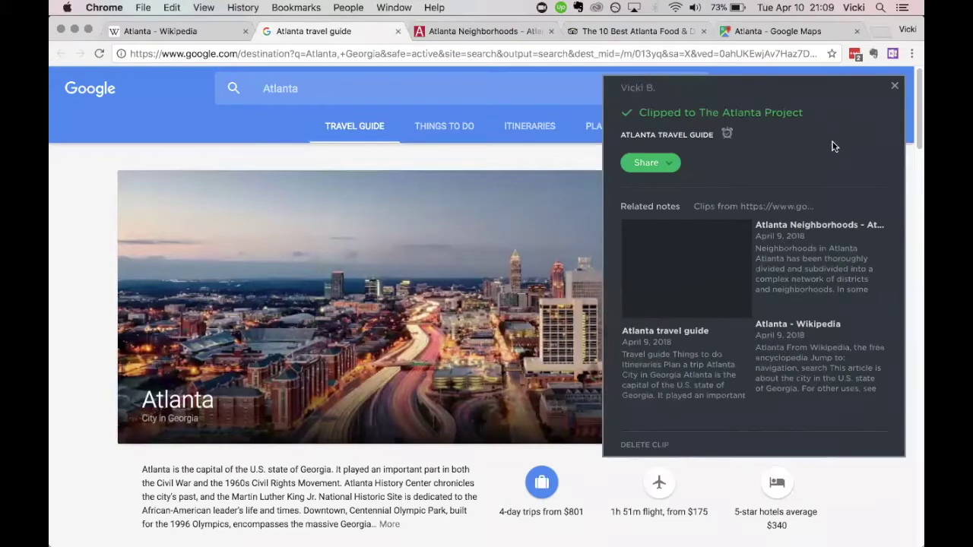
left_click(598, 485)
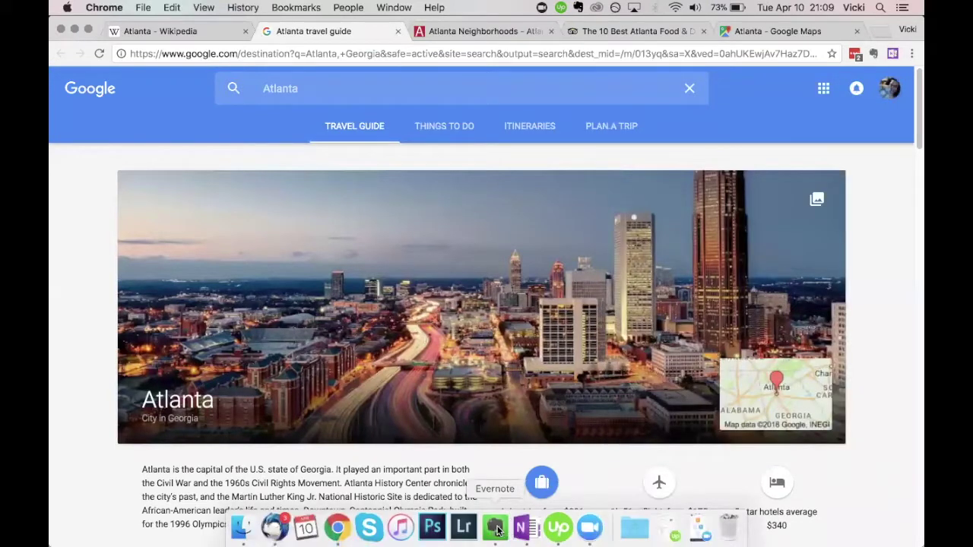
left_click(496, 527)
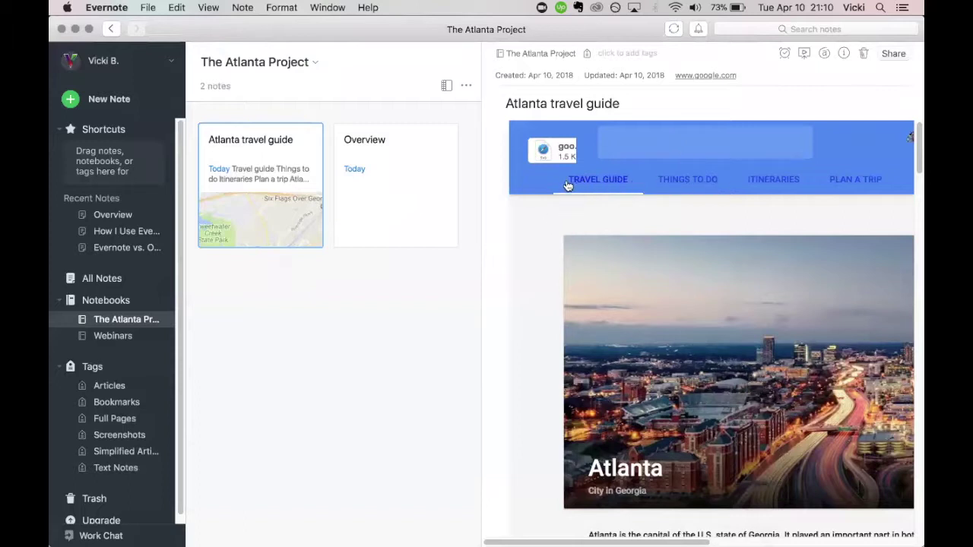
- Examine the full width of the clipped Atlanta travel guide in the note preview
scroll(536, 272, "right", 5)
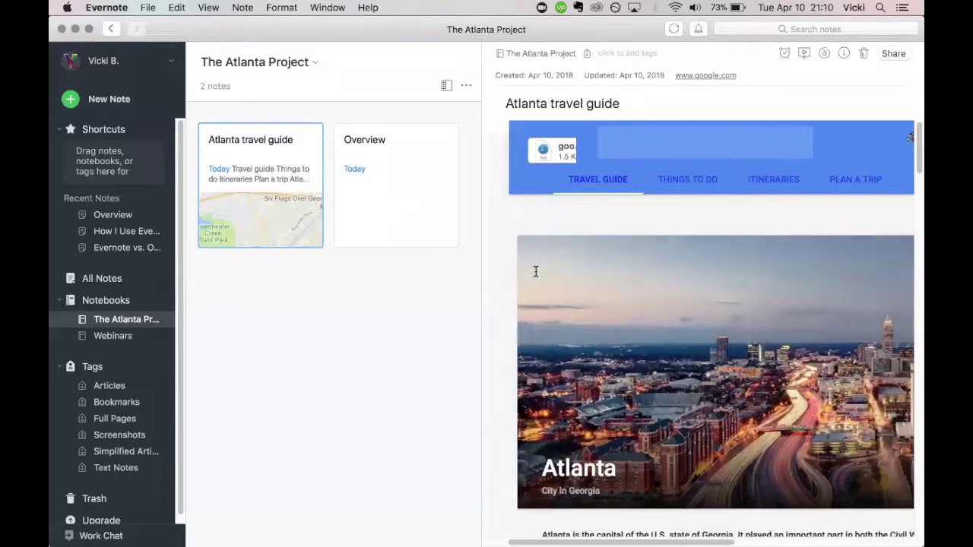
scroll(535, 271, "right", 3)
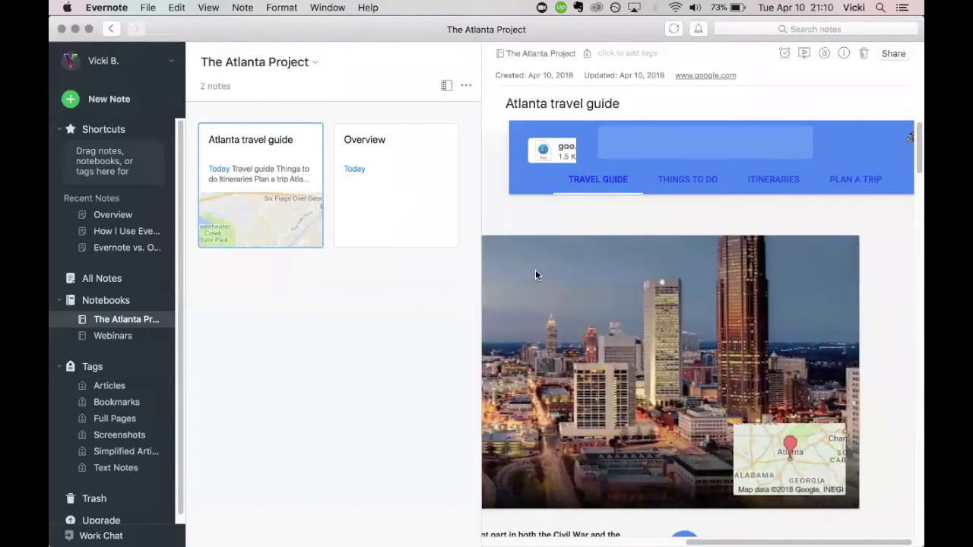
scroll(535, 272, "left", 8)
scroll(535, 271, "down", 5)
scroll(535, 272, "up", 5)
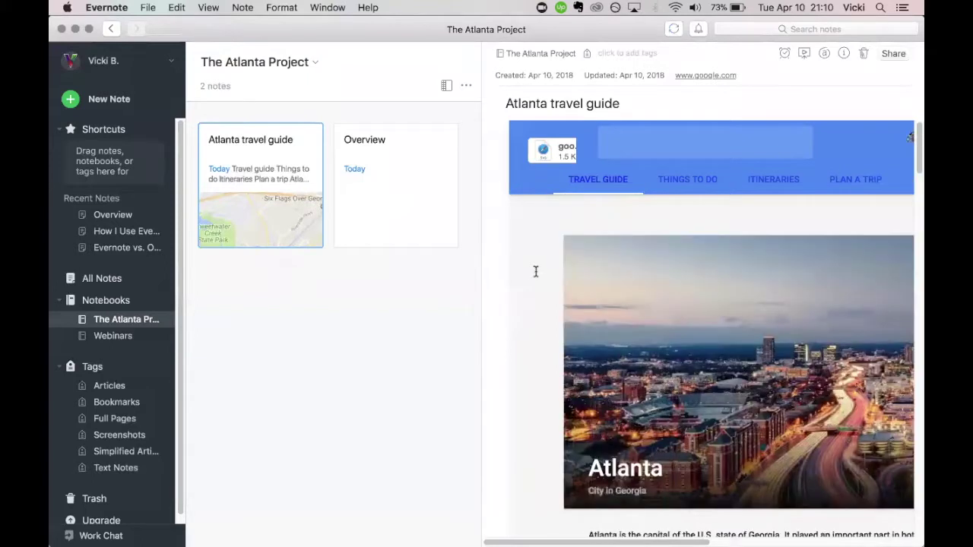
- Open the Atlanta travel guide note in its own window, review it down to the Things to do section, and close it
double_click(260, 223)
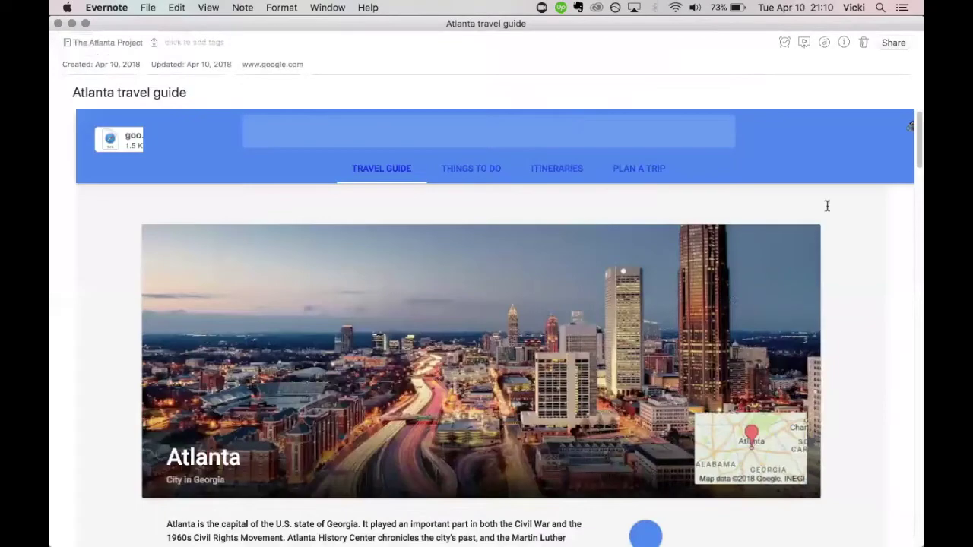
scroll(856, 225, "down", 3)
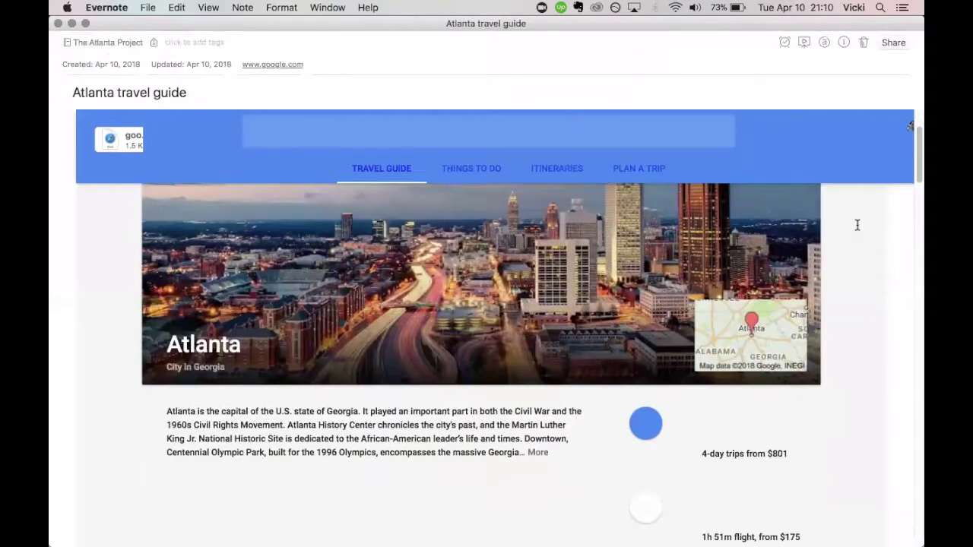
scroll(857, 225, "down", 5)
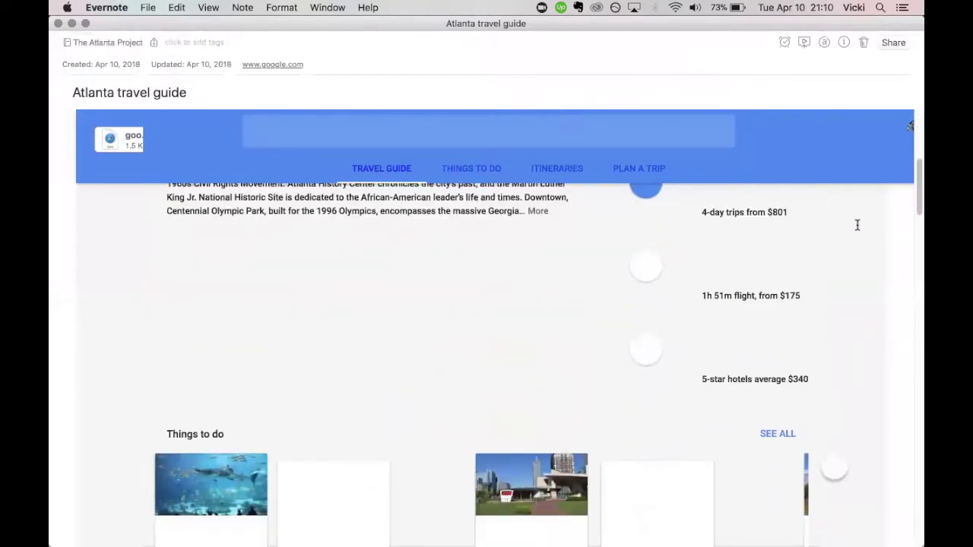
scroll(857, 225, "down", 6)
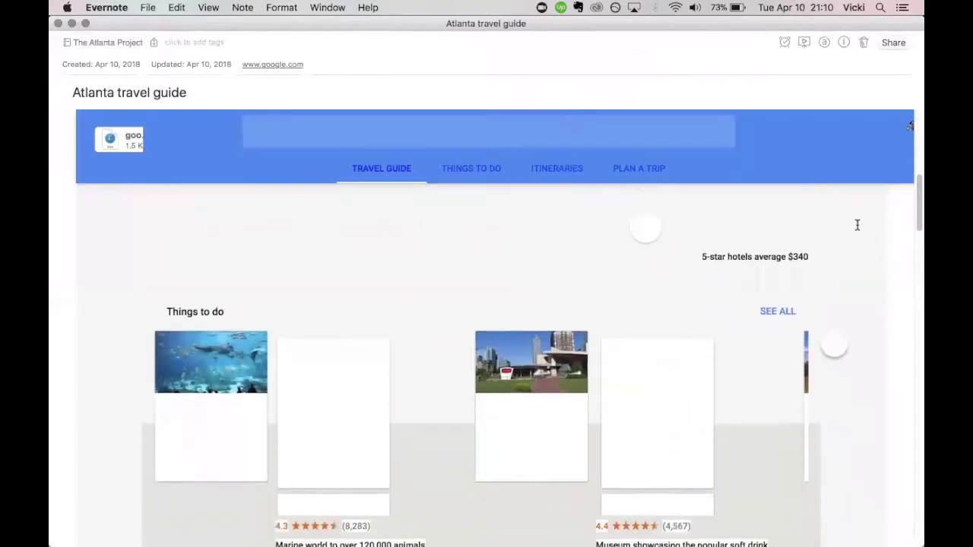
scroll(857, 225, "up", 14)
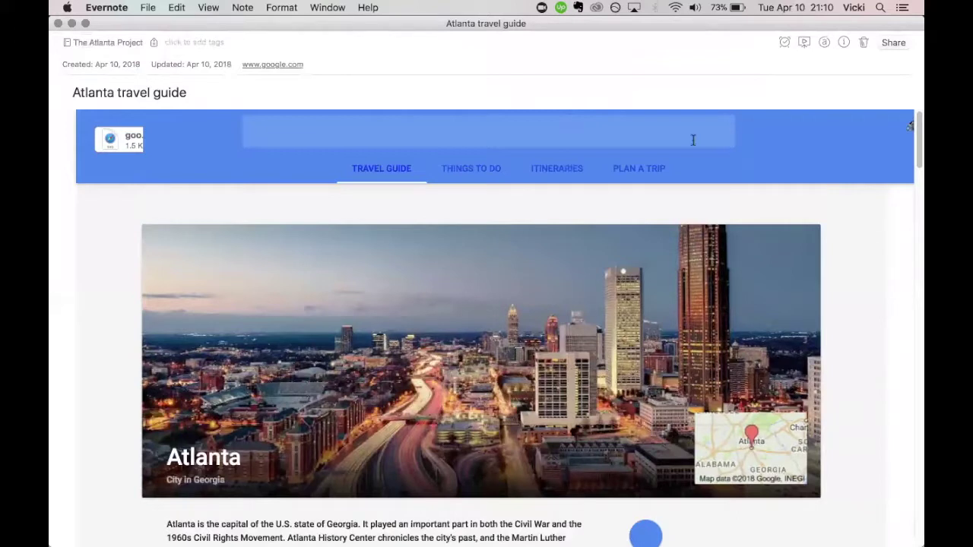
left_click(59, 25)
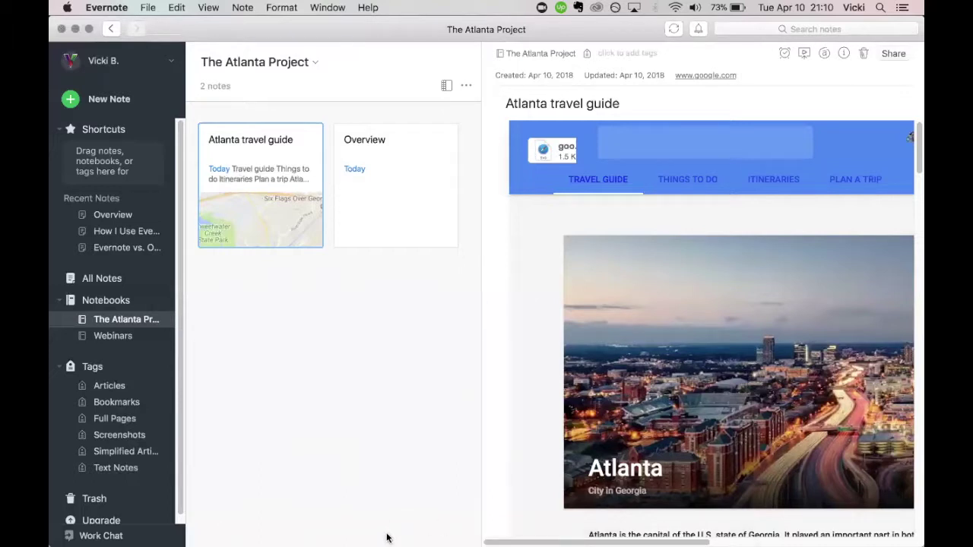
- Switch to Chrome and clip the Atlanta Wikipedia page as an article to The Atlanta Project notebook with the Evernote clipper
mouse_move(388, 537)
left_click(339, 532)
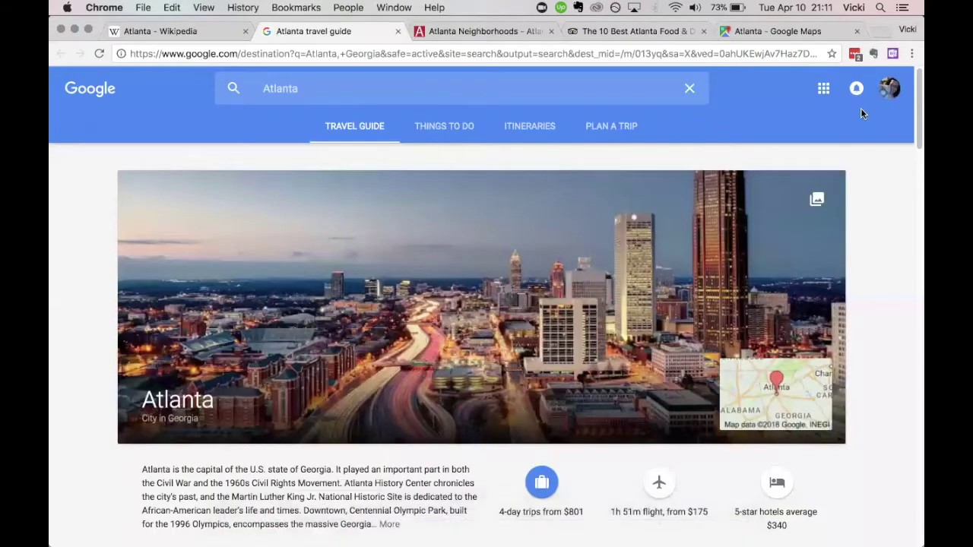
left_click(180, 33)
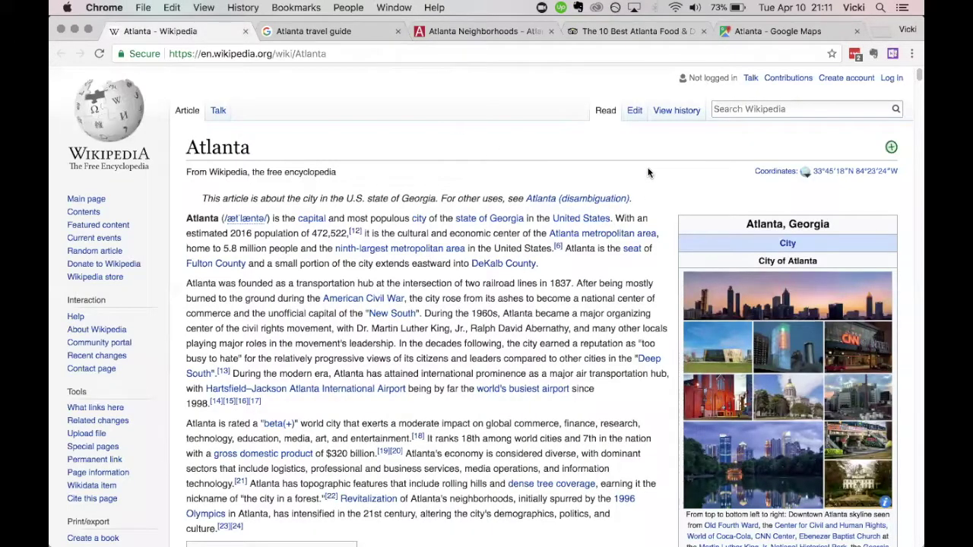
scroll(647, 173, "down", 15)
scroll(647, 172, "down", 20)
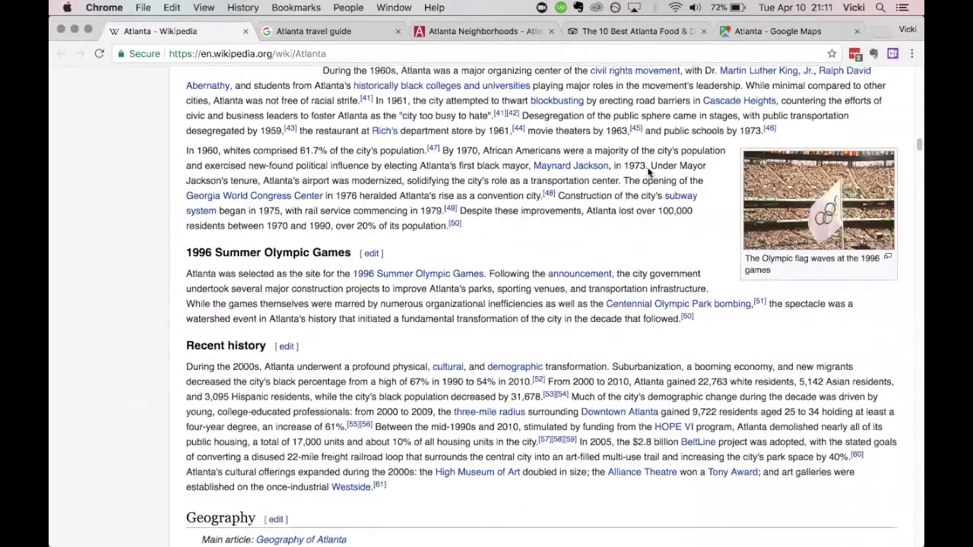
scroll(648, 172, "up", 20)
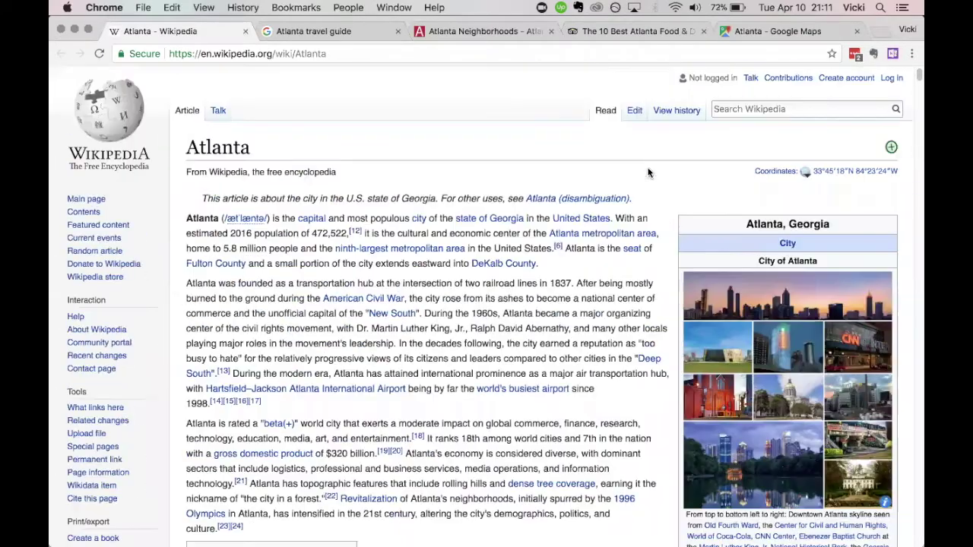
left_click(872, 55)
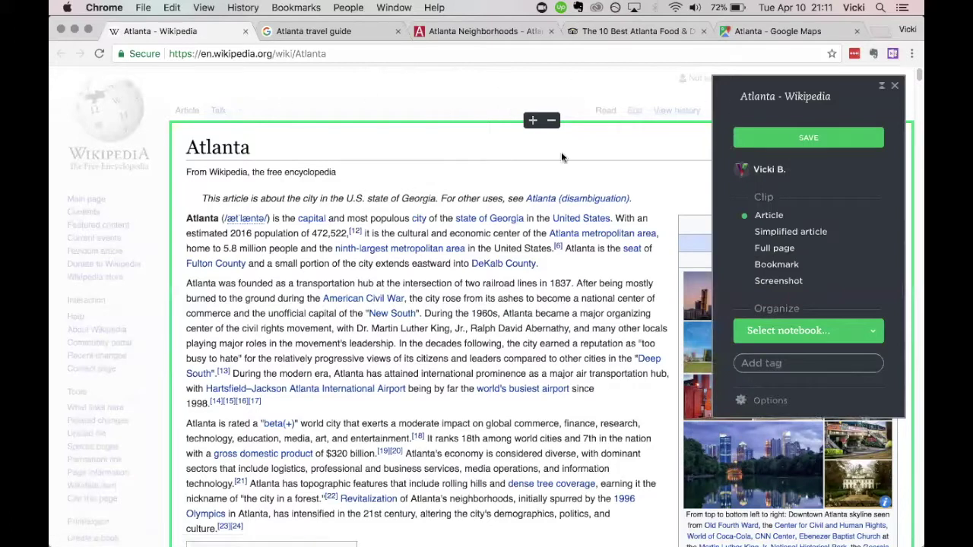
left_click(846, 331)
left_click(812, 378)
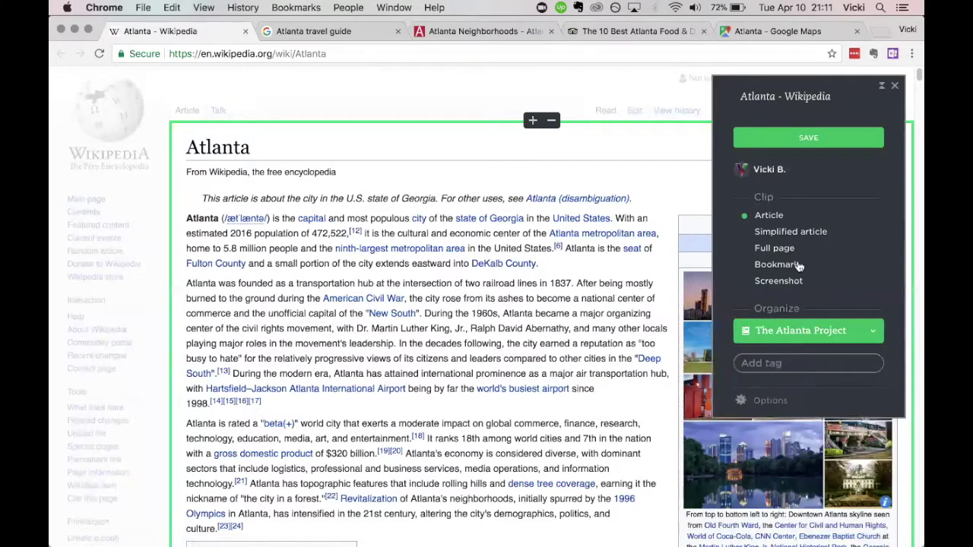
left_click(810, 140)
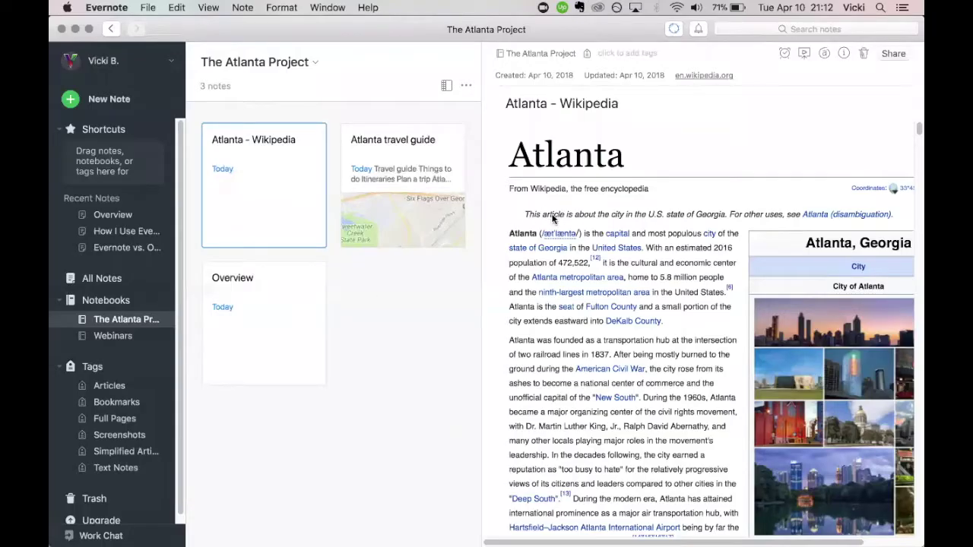
- Look through the clipped Atlanta Wikipedia article in the Evernote note preview
scroll(634, 237, "down", 10)
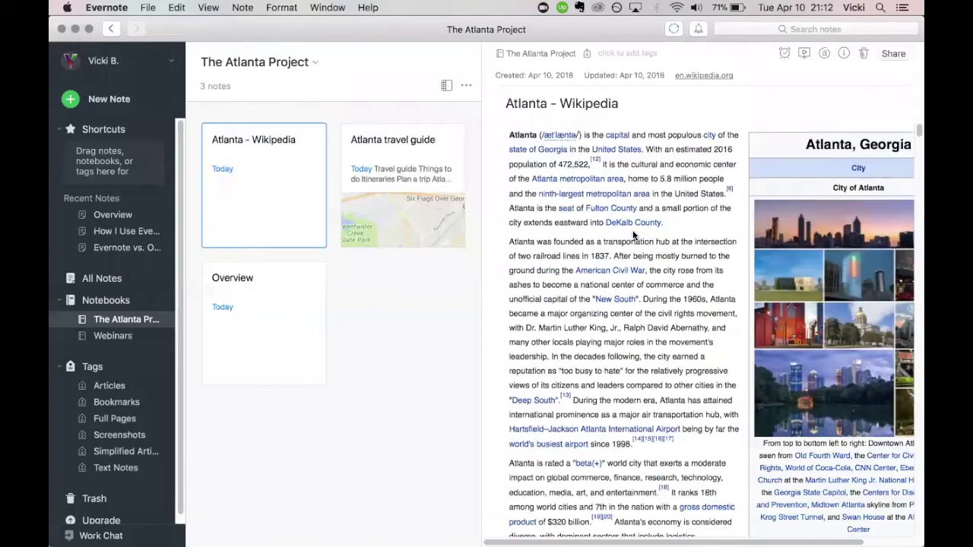
scroll(634, 237, "down", 15)
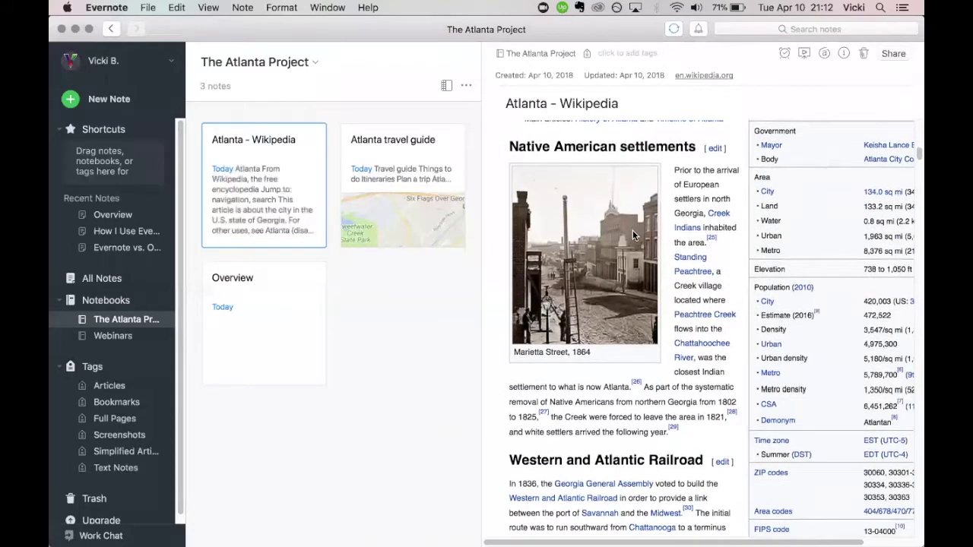
scroll(633, 229, "down", 10)
scroll(633, 237, "up", 20)
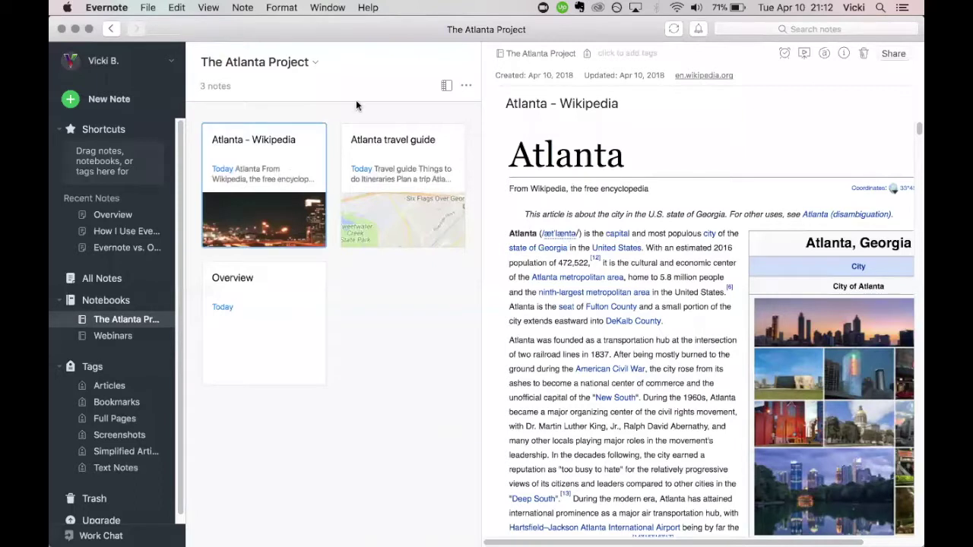
- Open the Atlanta Wikipedia note in its own window, review it down to the Geography section, and close it
double_click(245, 213)
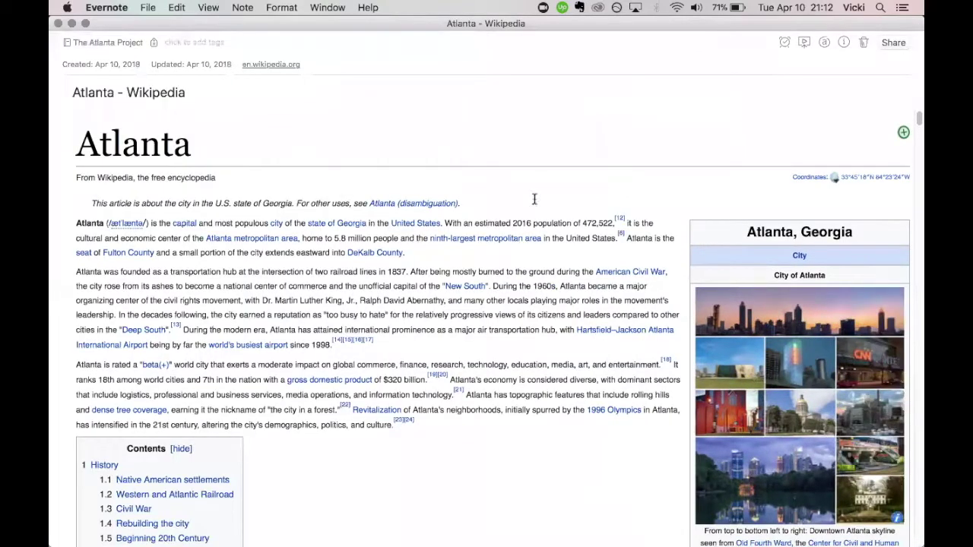
scroll(325, 346, "down", 20)
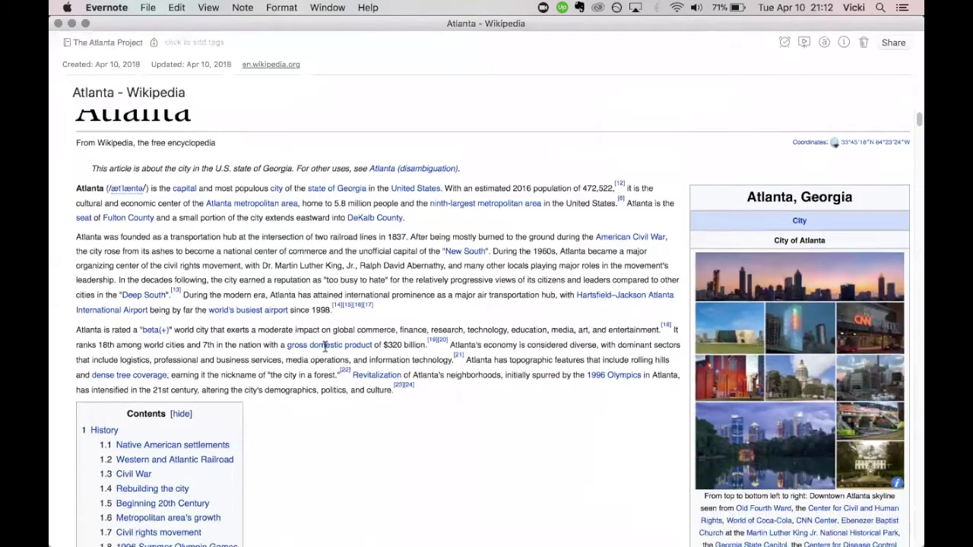
scroll(325, 346, "down", 20)
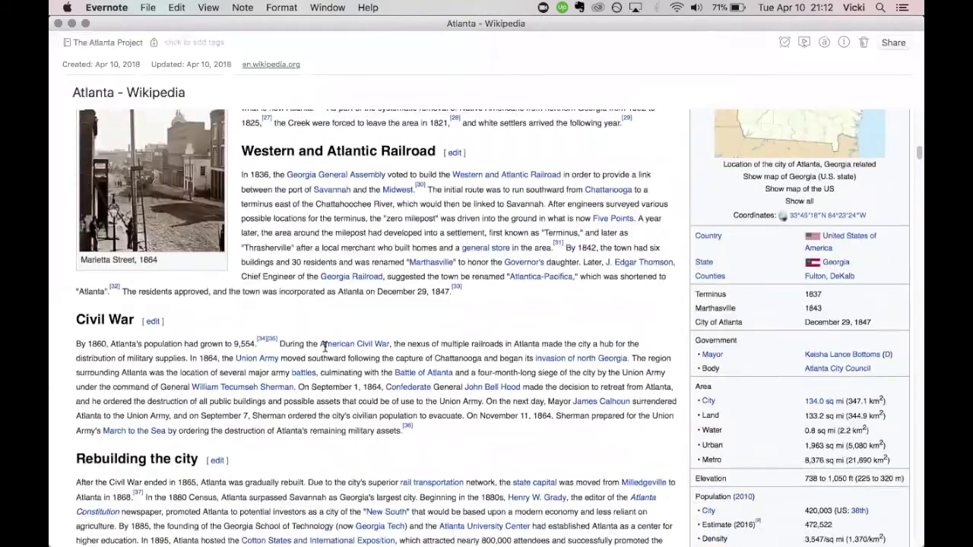
scroll(326, 346, "down", 20)
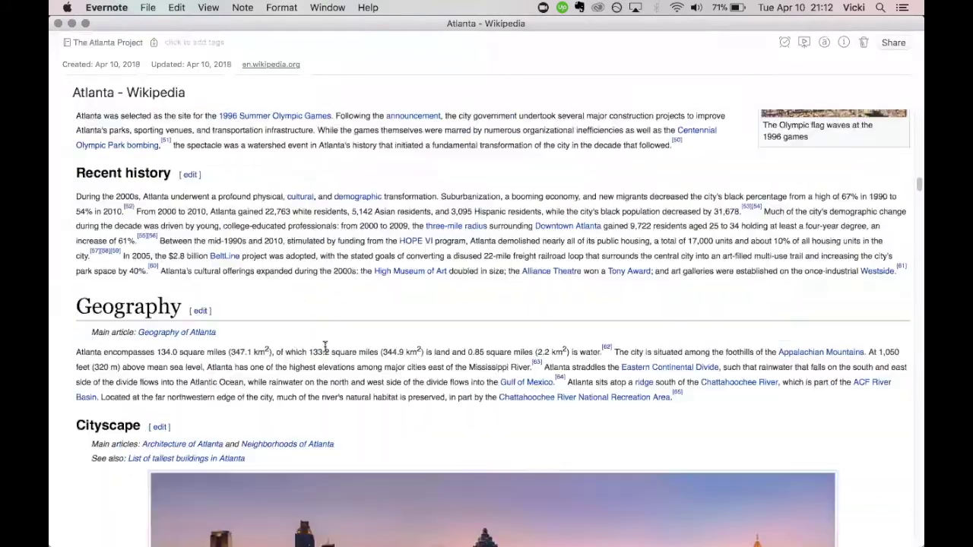
left_click(59, 24)
- Switch to the Atlanta Neighborhoods page in Chrome and set the Evernote clipper to Simplified article
mouse_move(399, 539)
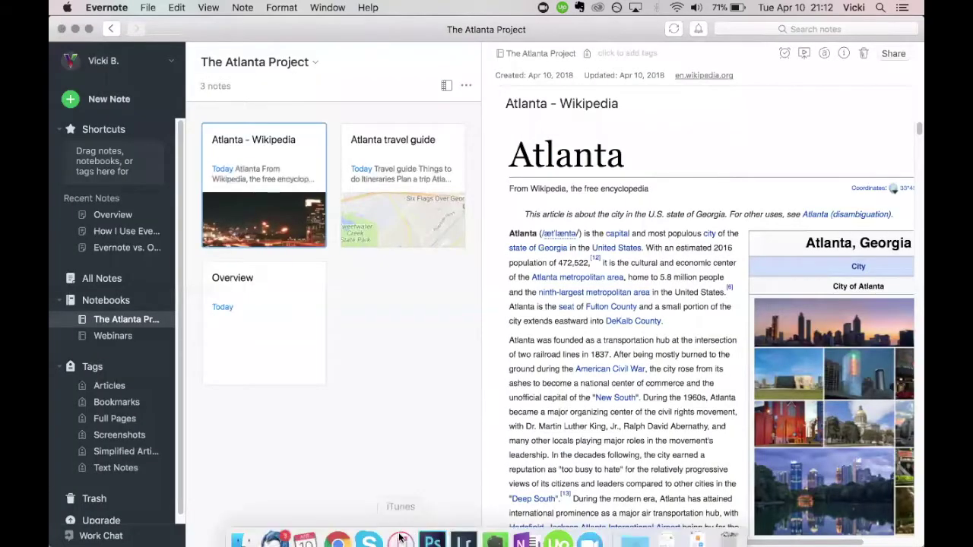
left_click(338, 540)
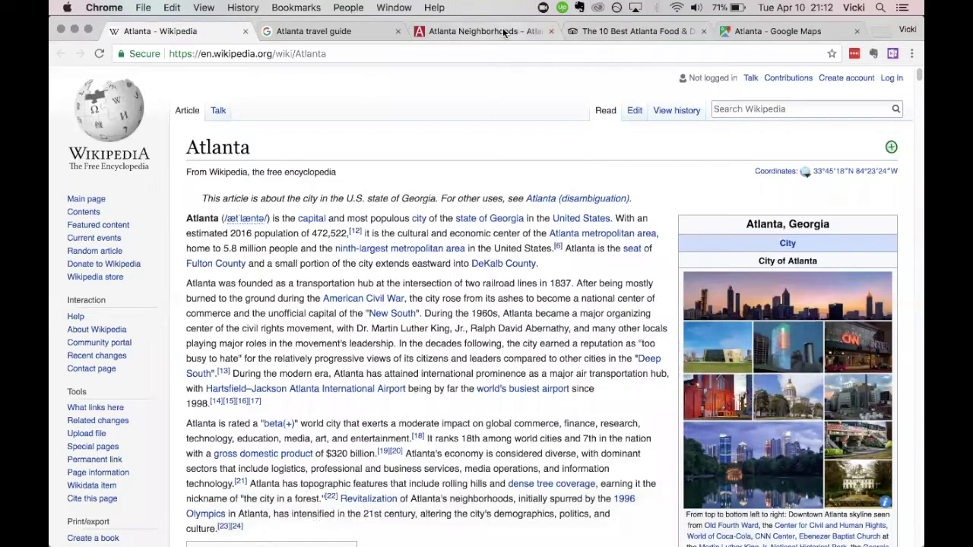
left_click(471, 29)
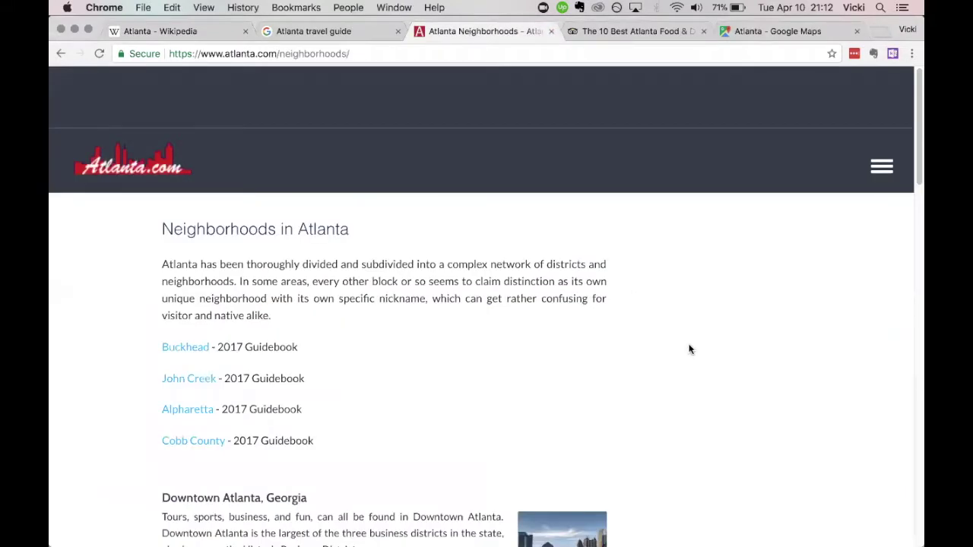
scroll(689, 349, "down", 3)
scroll(690, 349, "up", 3)
left_click(873, 54)
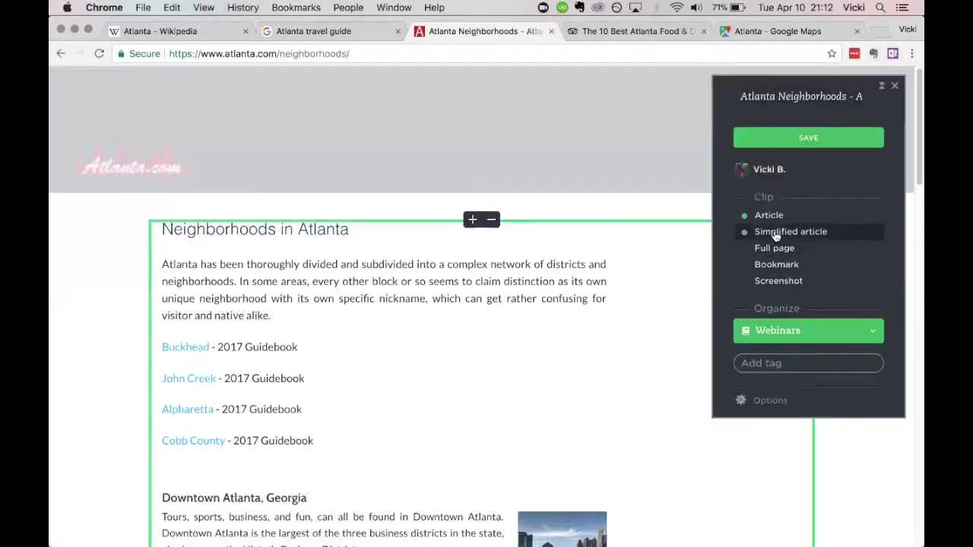
left_click(776, 234)
left_click(776, 234)
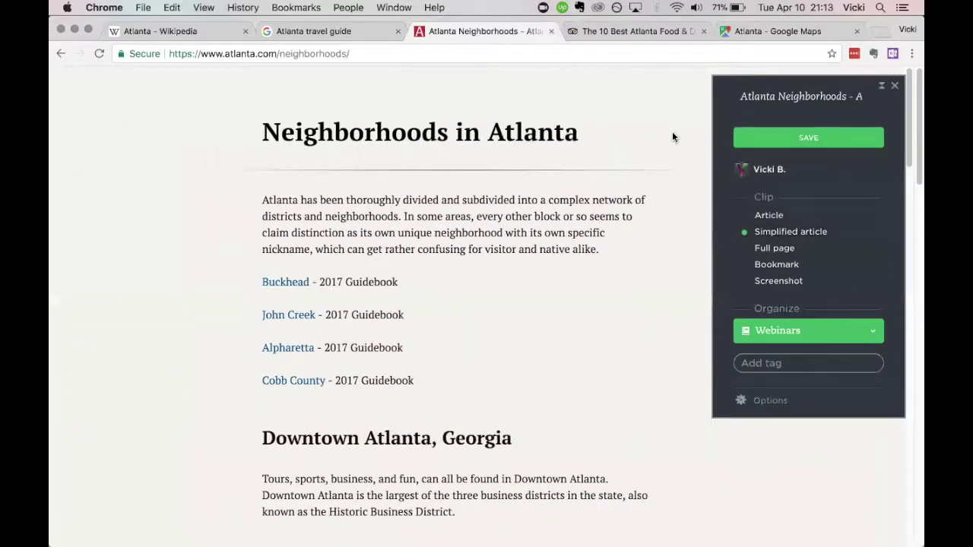
- Review the simplified Neighborhoods in Atlanta article and set The Atlanta Project as the clip's notebook
scroll(635, 252, "down", 10)
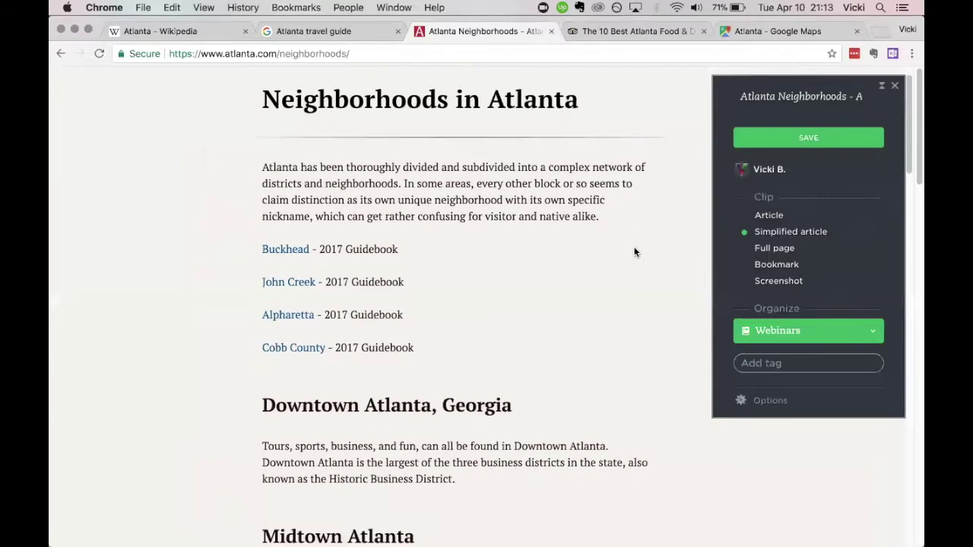
scroll(635, 252, "down", 10)
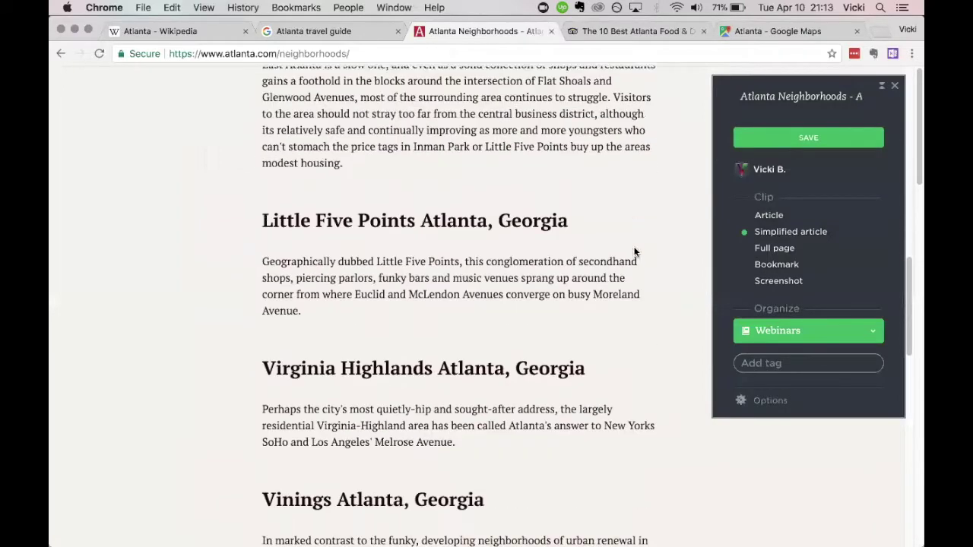
scroll(635, 252, "down", 2)
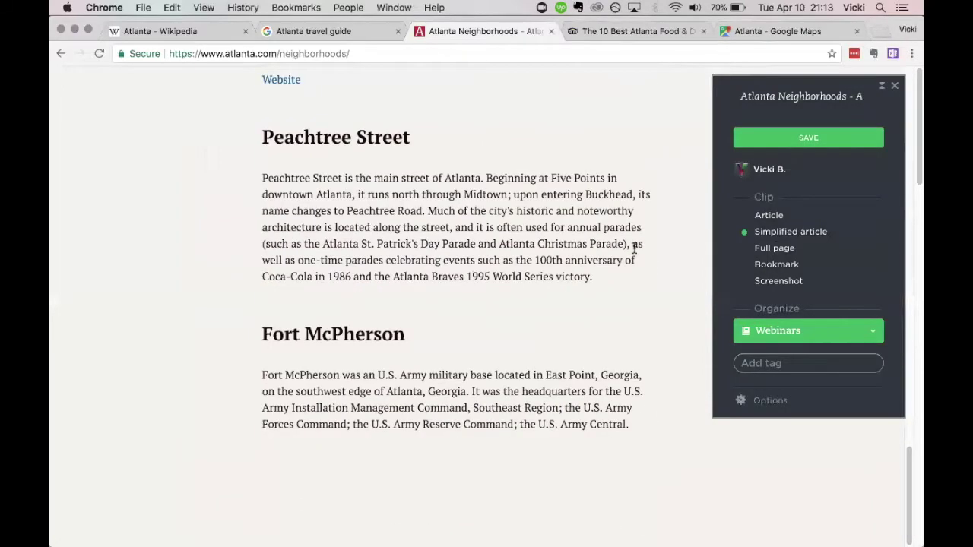
left_click(843, 331)
left_click(820, 378)
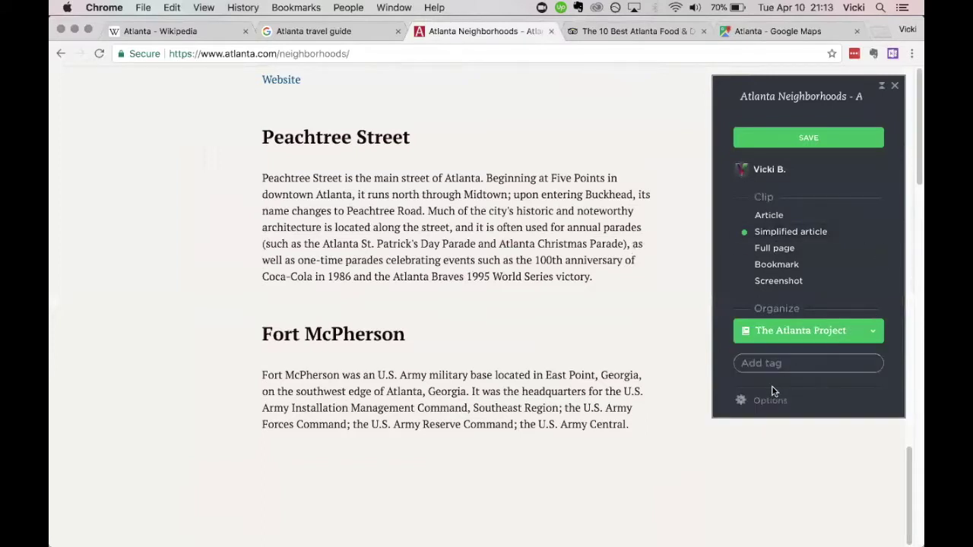
- Save the simplified Atlanta Neighborhoods clip, switch to Evernote, and review the new note in The Atlanta Project
left_click(801, 138)
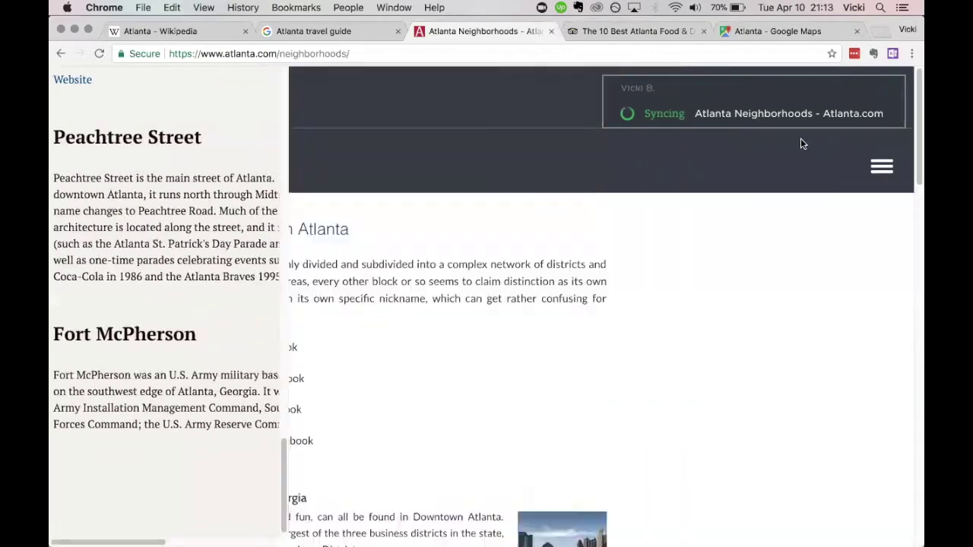
left_click(491, 535)
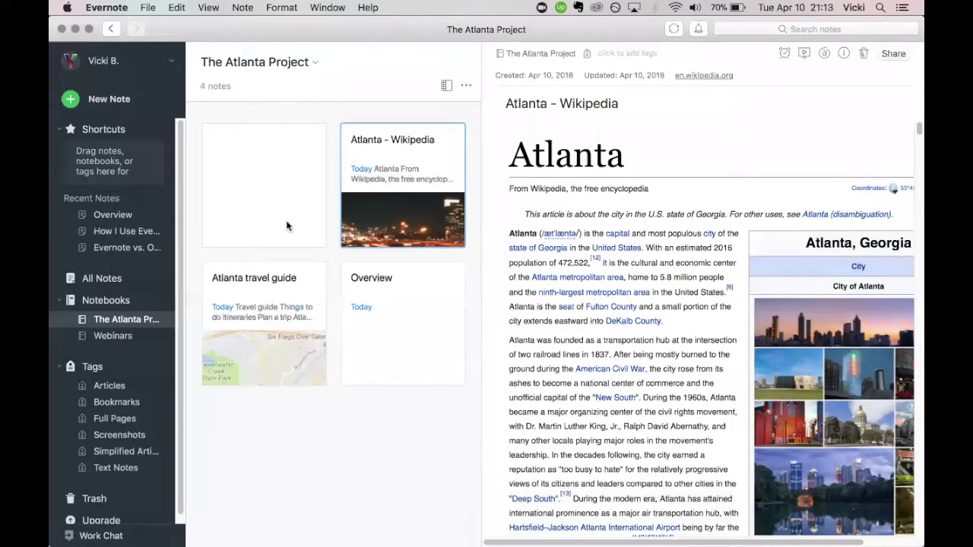
left_click(287, 226)
scroll(770, 229, "down", 10)
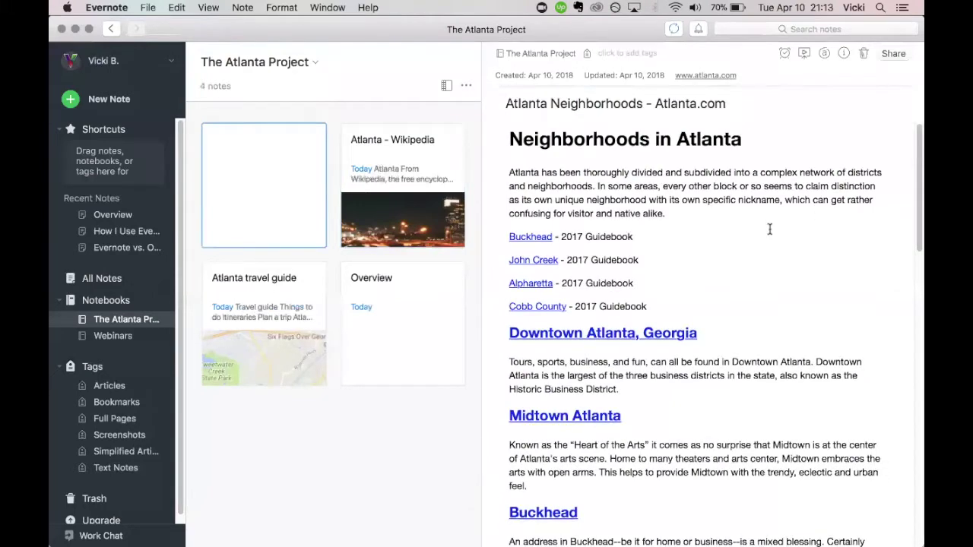
scroll(769, 228, "down", 10)
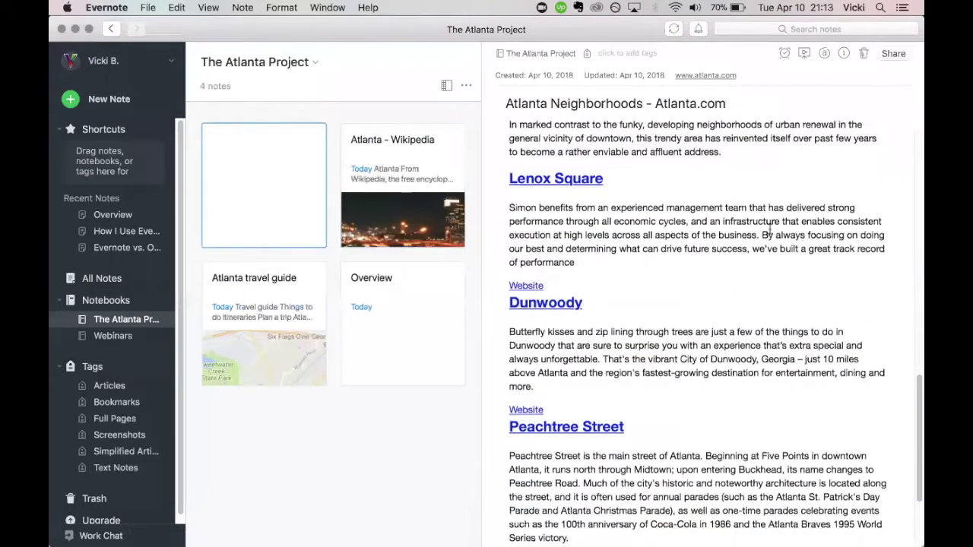
scroll(769, 229, "up", 20)
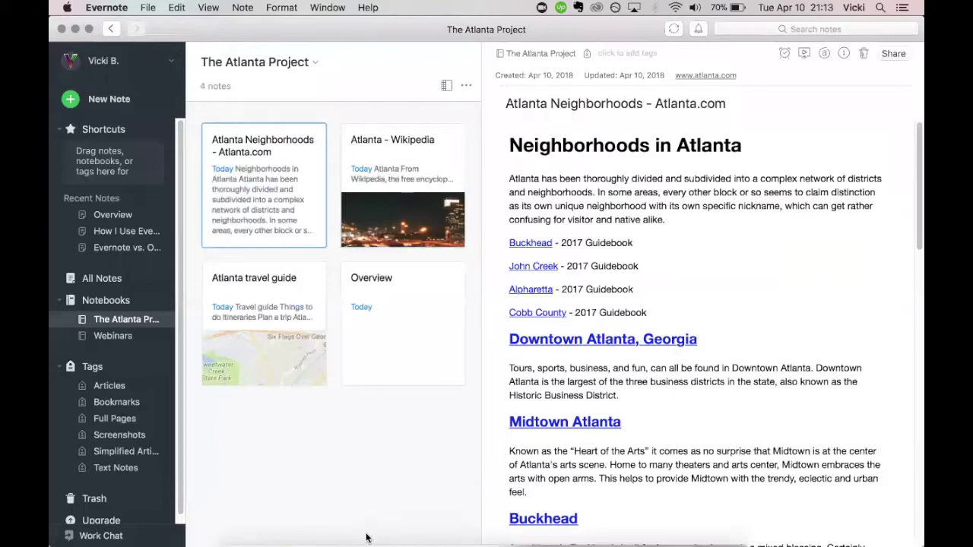
- Switch to the TripAdvisor Food & Drink Tours page in Chrome and clip it as a Bookmark into The Atlanta Project
left_click(338, 528)
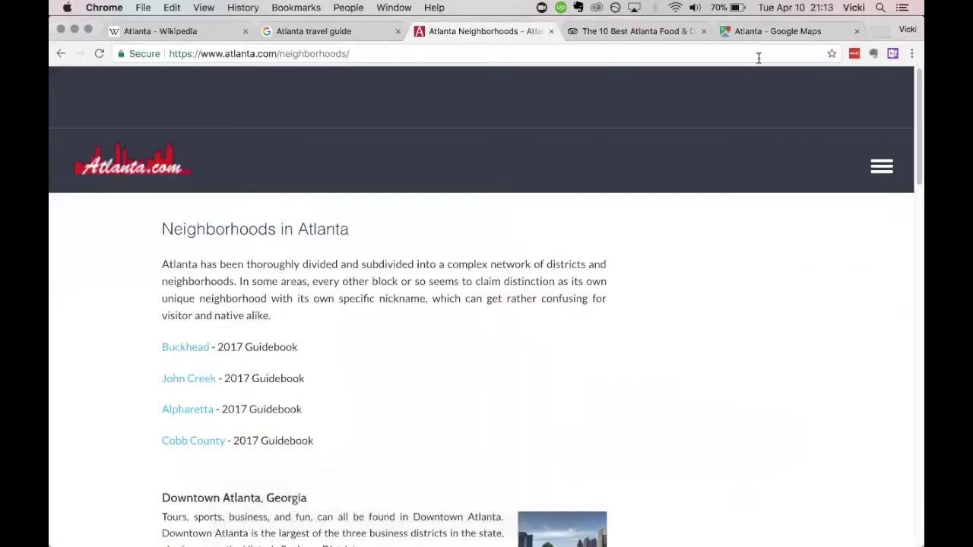
left_click(629, 29)
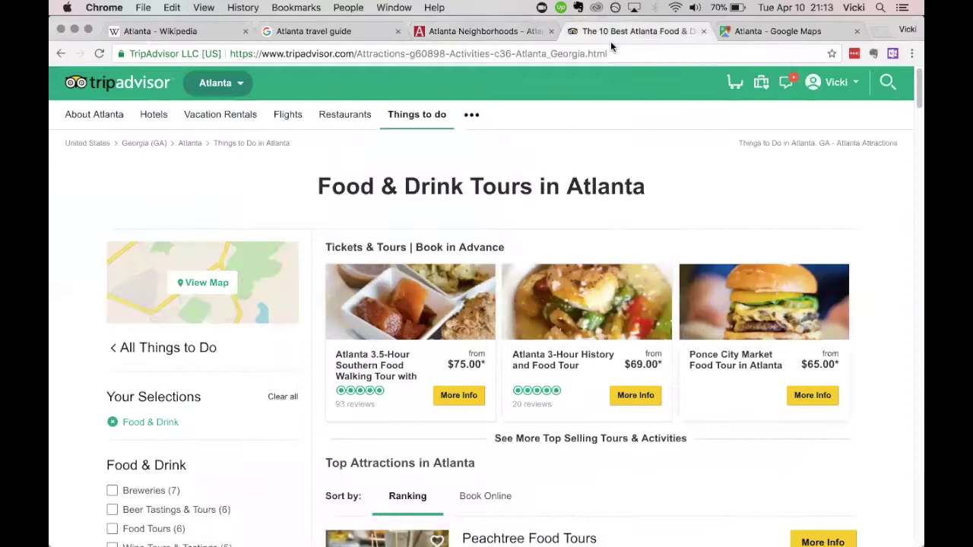
left_click(875, 54)
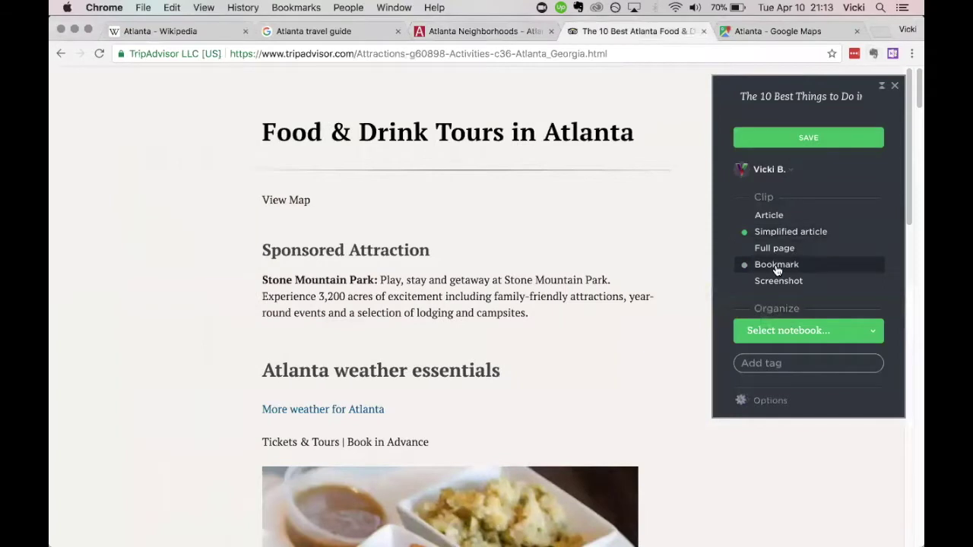
left_click(777, 266)
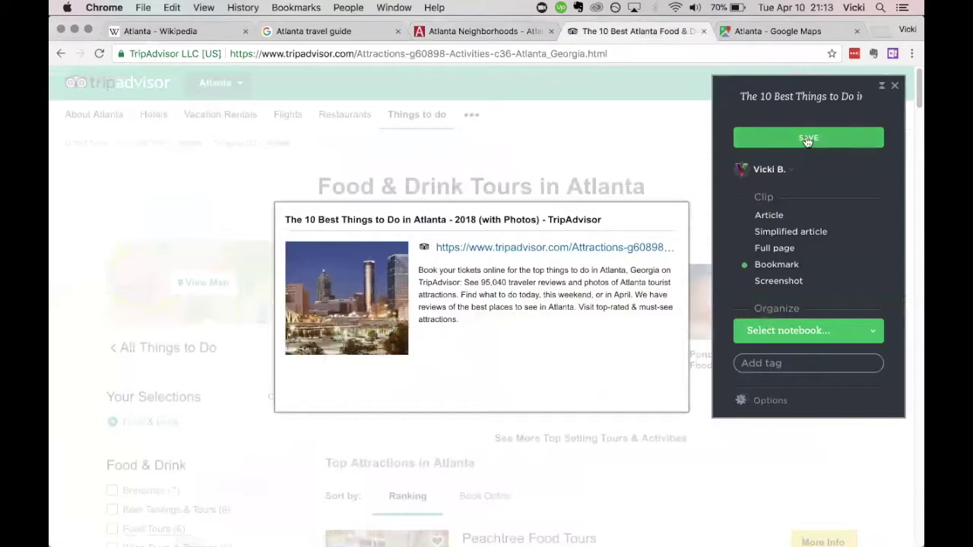
left_click(790, 330)
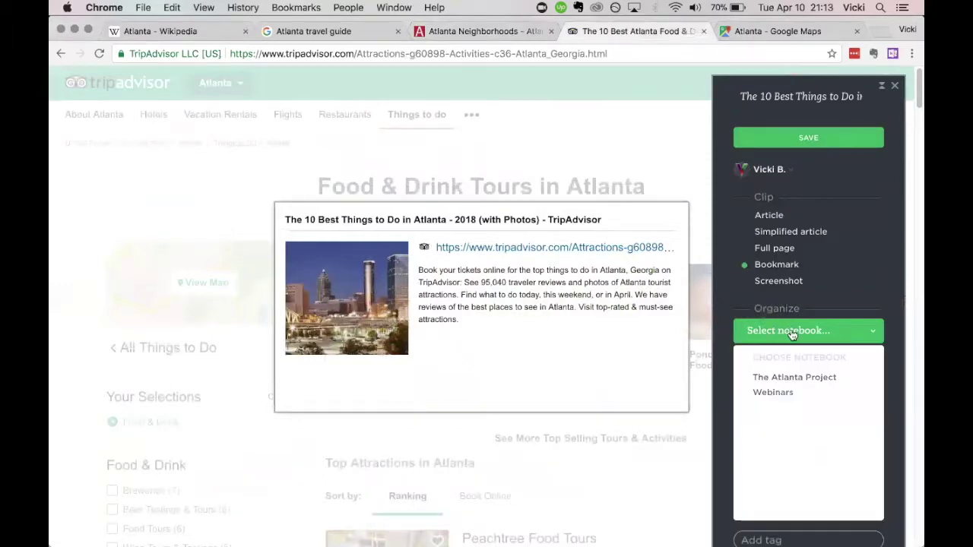
left_click(794, 376)
left_click(809, 138)
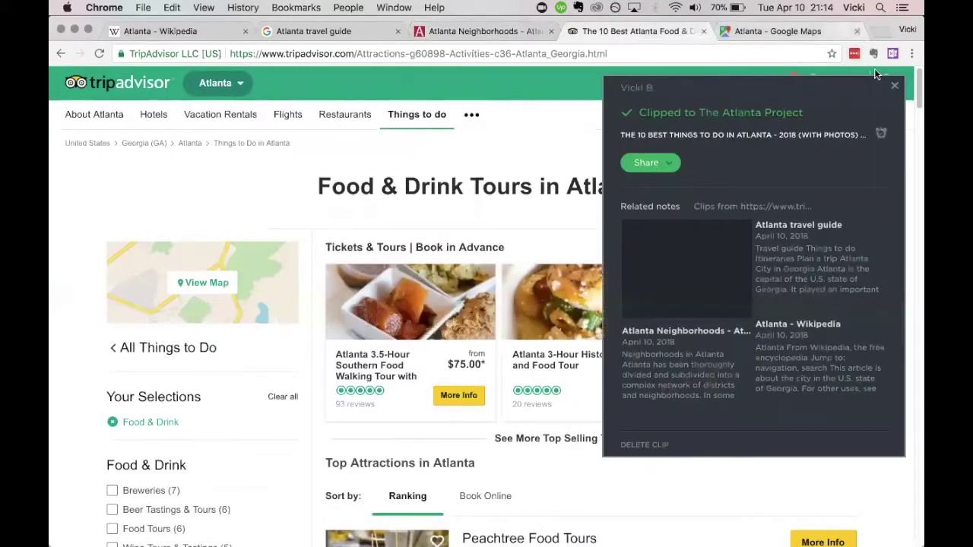
left_click(896, 86)
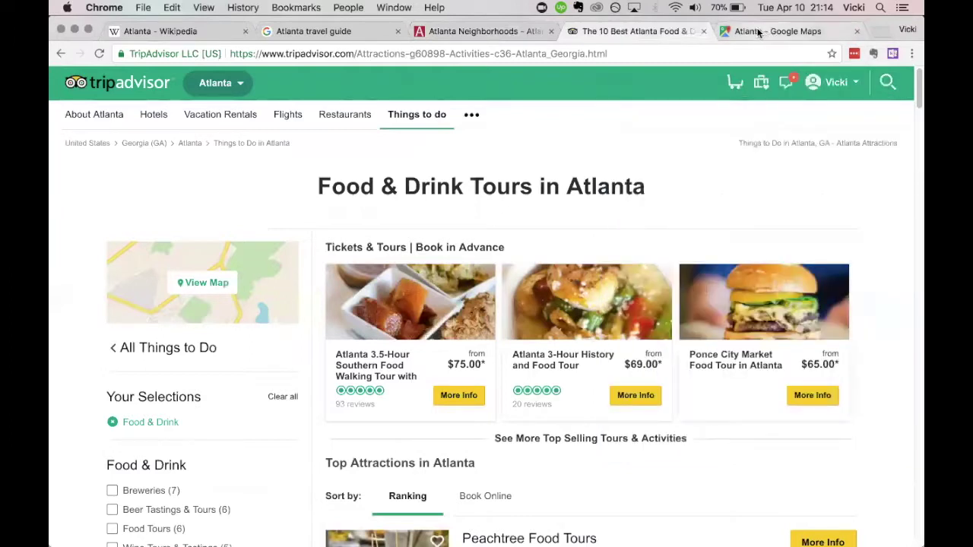
- Clip a Screenshot of the Atlanta area on the Google Maps page and save it to The Atlanta Project
left_click(769, 32)
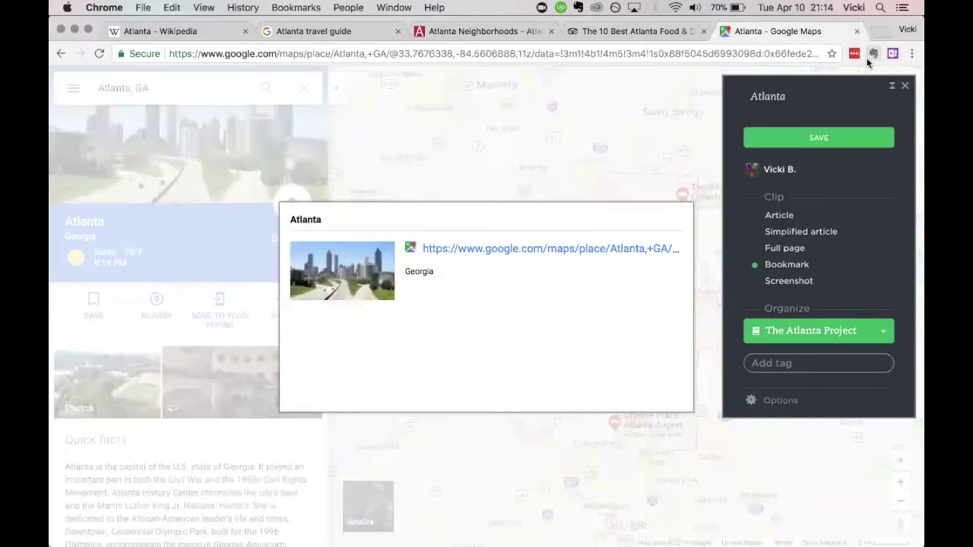
left_click(789, 281)
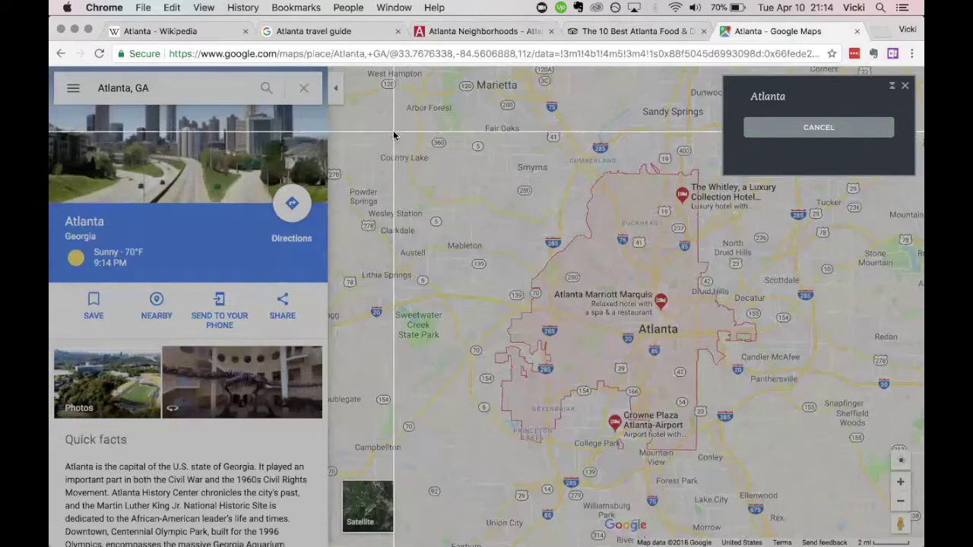
left_click_drag(394, 138, 836, 502)
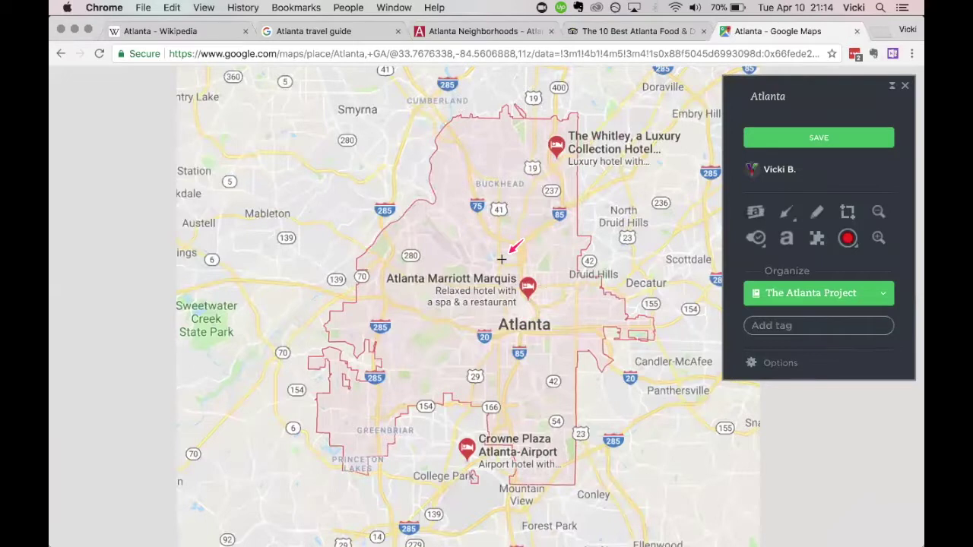
left_click(819, 138)
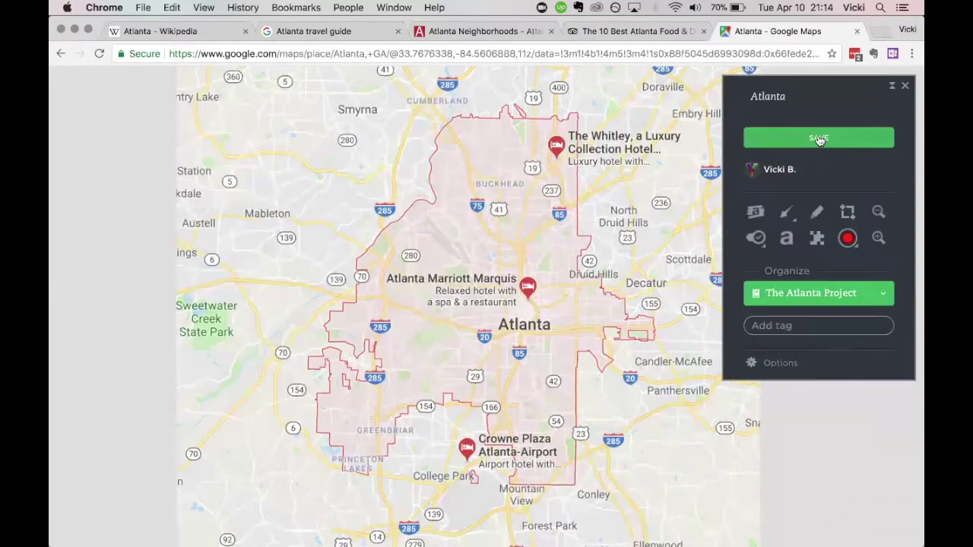
left_click(820, 139)
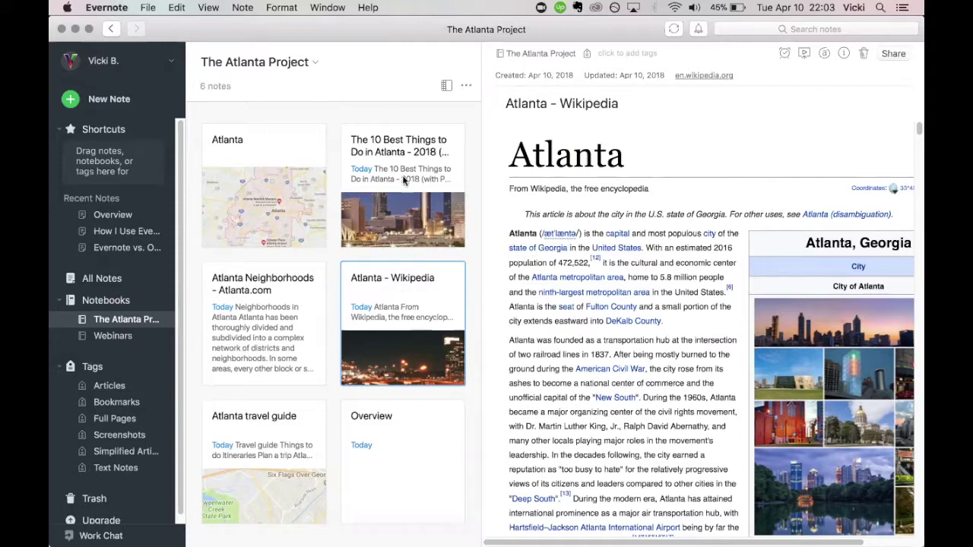
- Preview The Atlanta Project notes in Evernote in Expanded Card, Snippet, Side List and Top List views
left_click(446, 88)
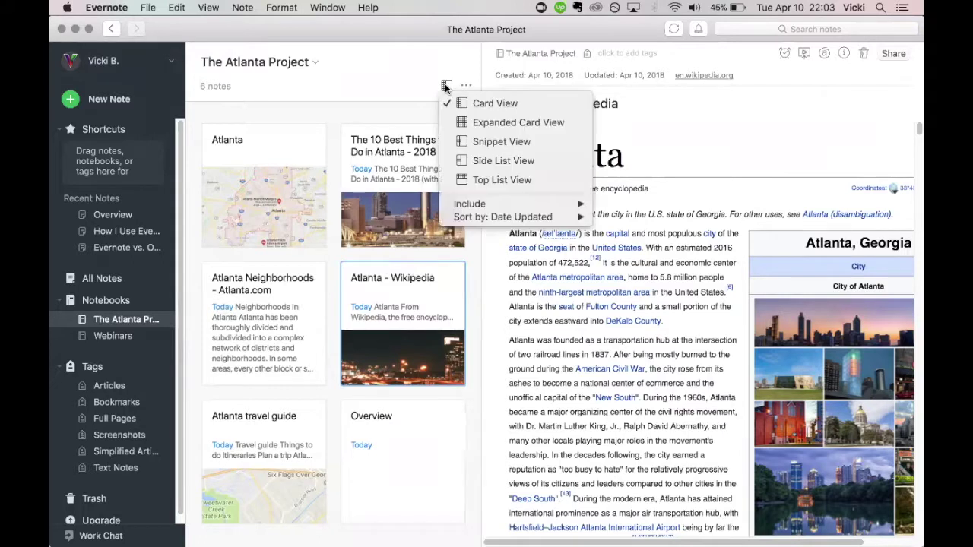
left_click(482, 124)
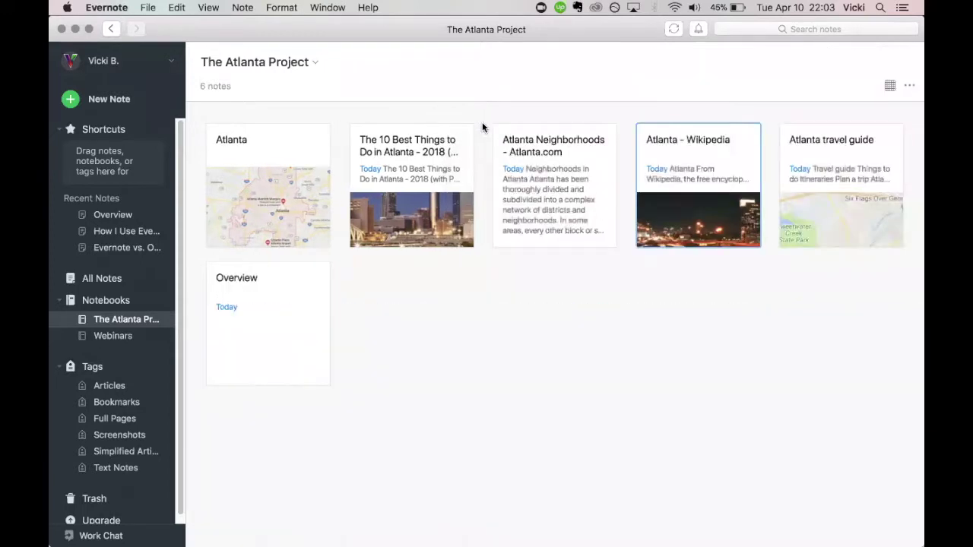
left_click(891, 89)
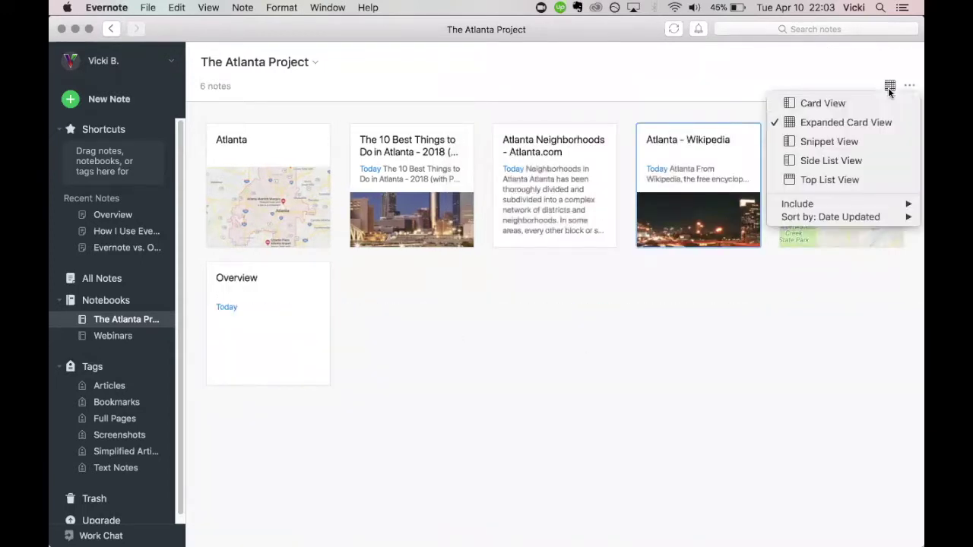
left_click(850, 139)
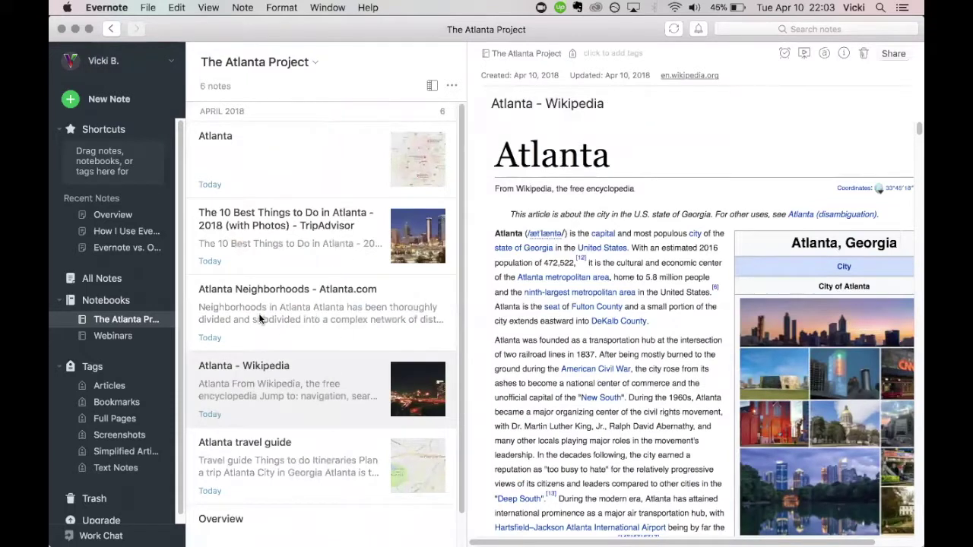
left_click(431, 89)
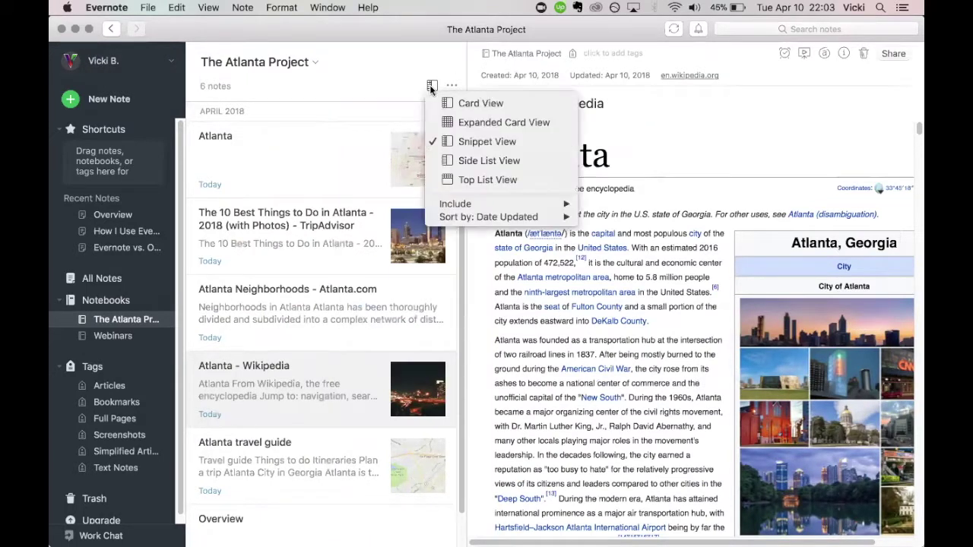
left_click(466, 159)
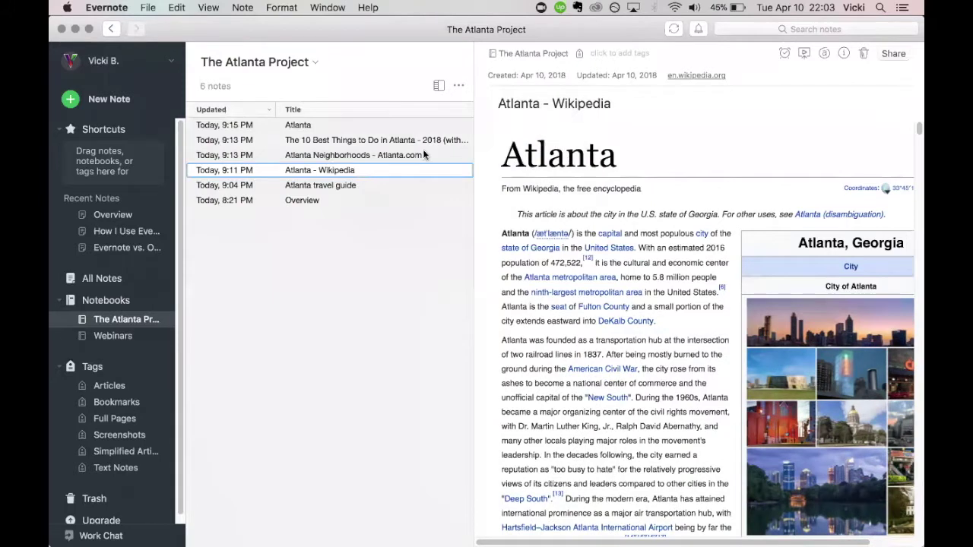
left_click(439, 85)
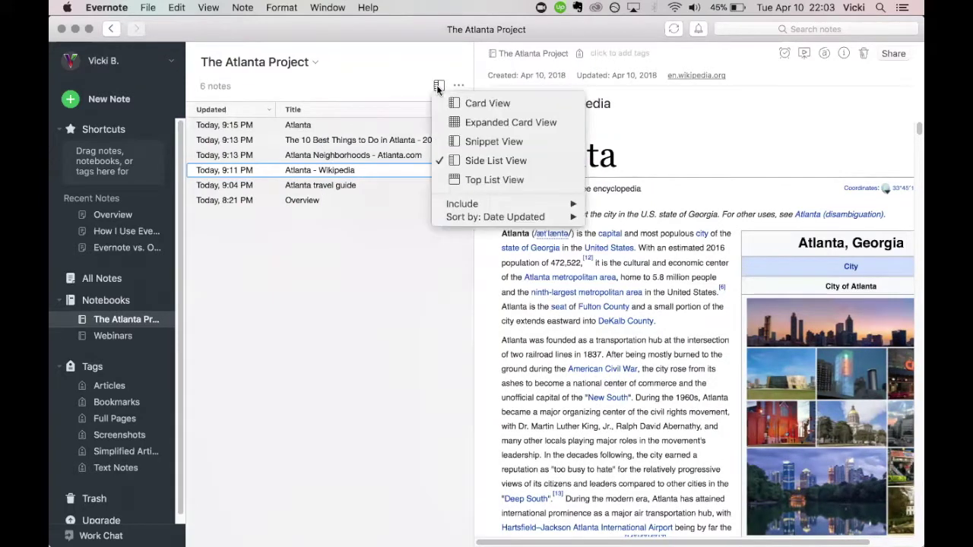
left_click(474, 180)
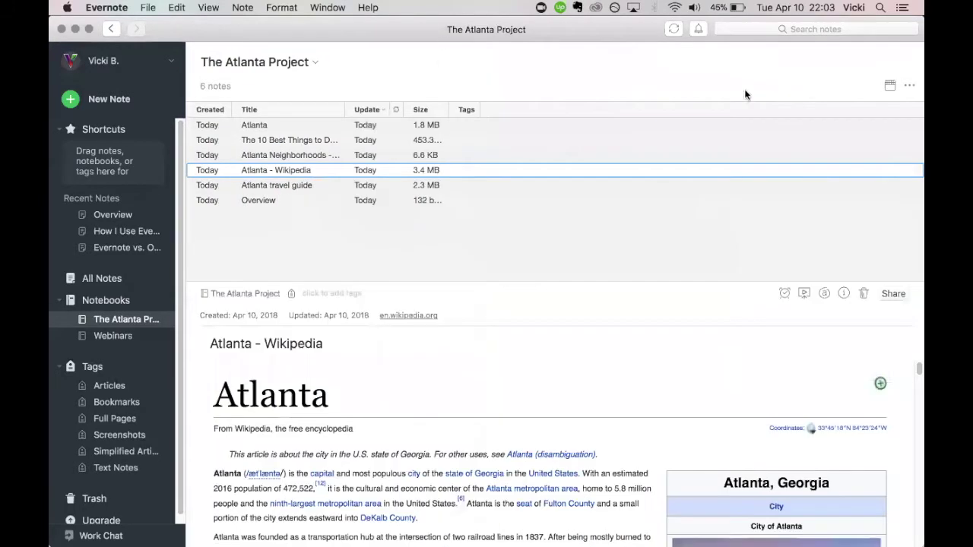
- Return the note list to Card View and open the Atlanta map note and the Overview note
left_click(889, 85)
left_click(848, 104)
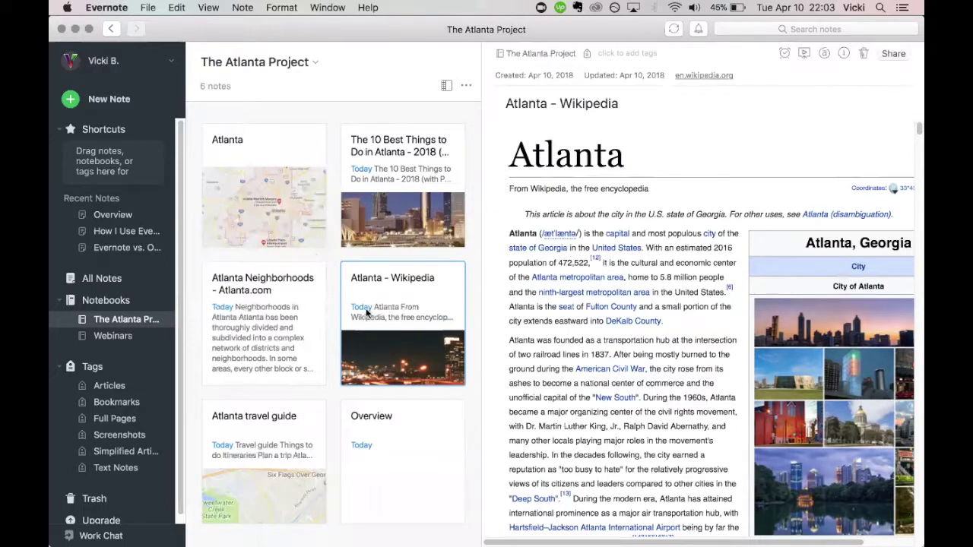
left_click(253, 227)
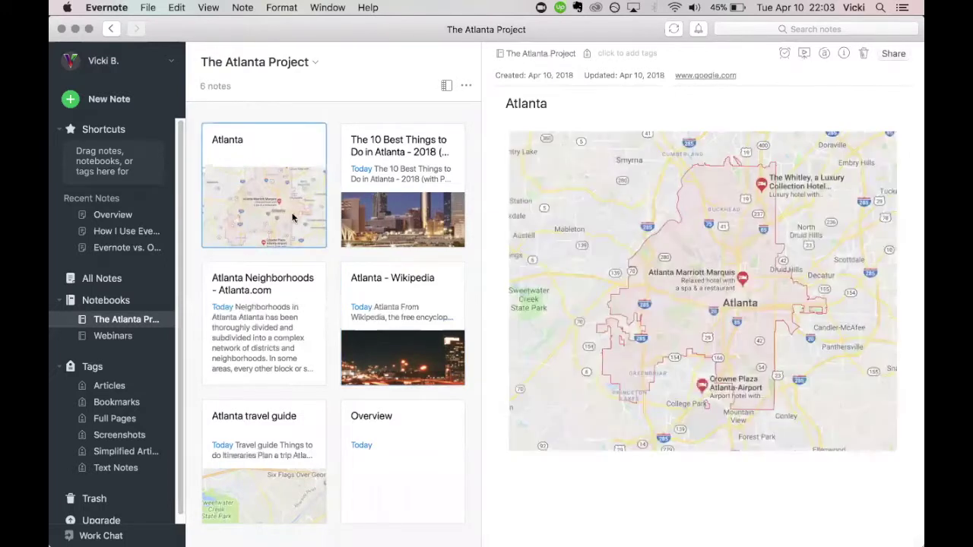
left_click(413, 428)
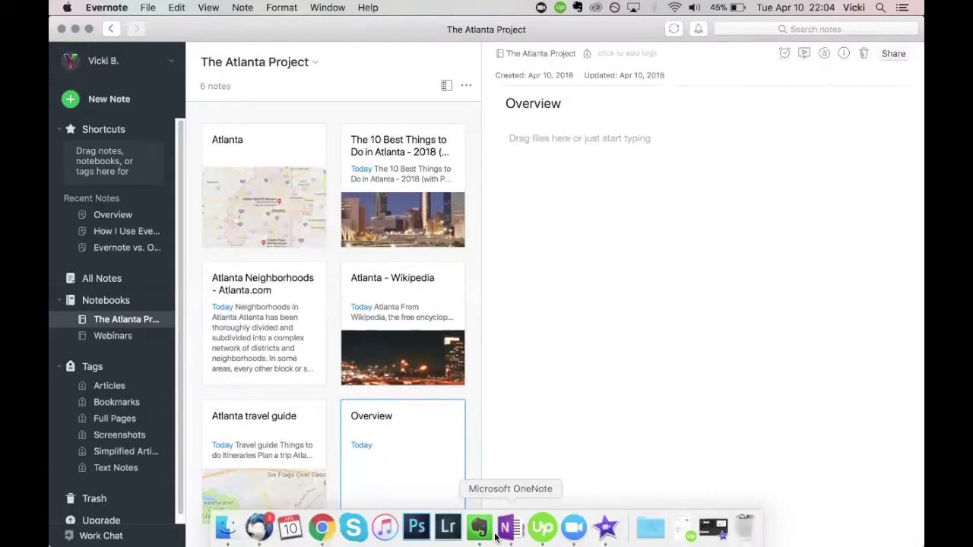
- Switch to OneNote, move the TripAdvisor page above the Atlanta Neighborhoods page, and open the Atlanta travel guide page
left_click(505, 530)
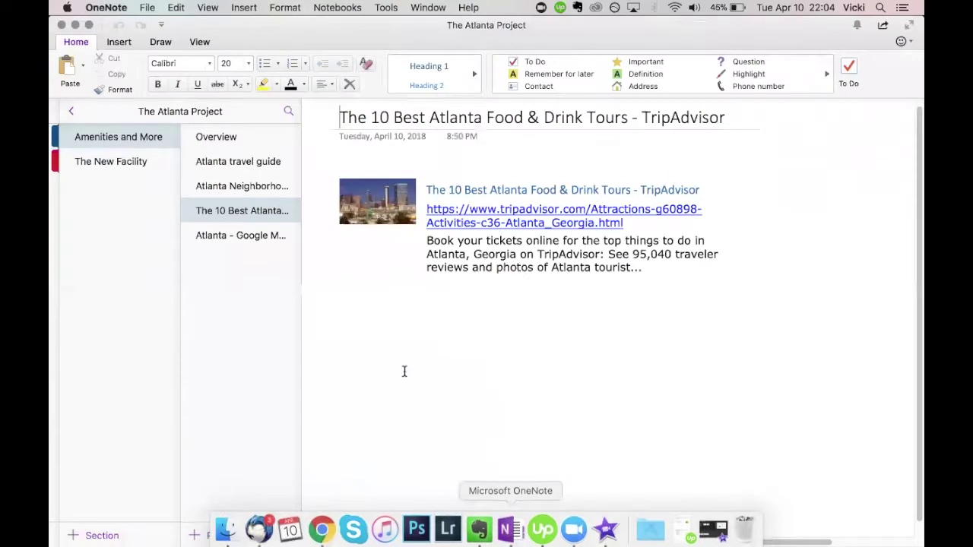
left_click(72, 111)
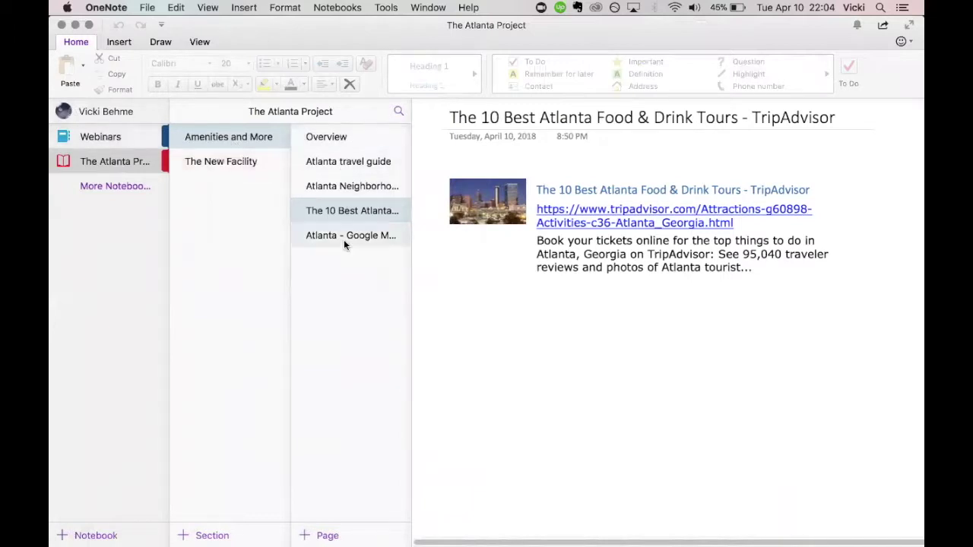
mouse_move(338, 214)
left_mouse_down()
mouse_move(338, 181)
mouse_move(337, 226)
left_mouse_up()
left_click(338, 181)
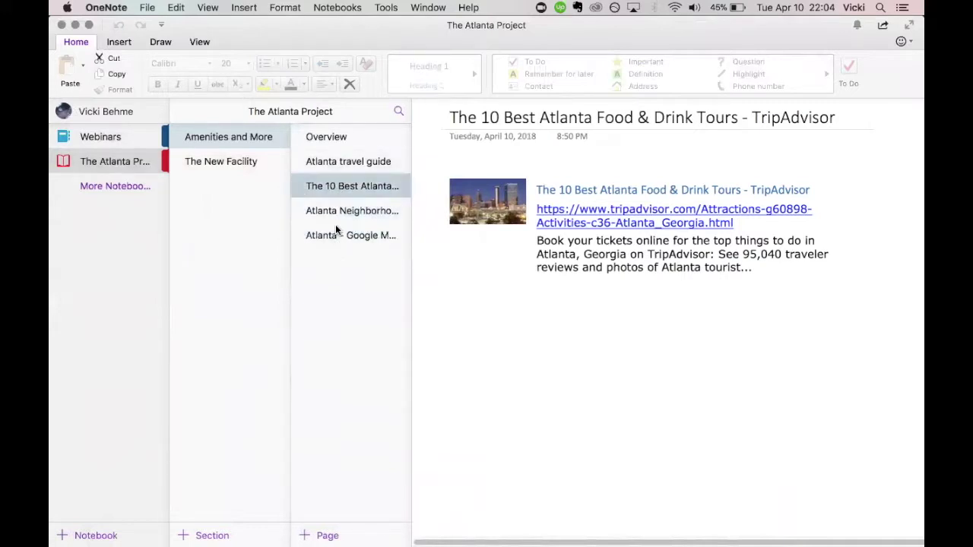
left_click(338, 162)
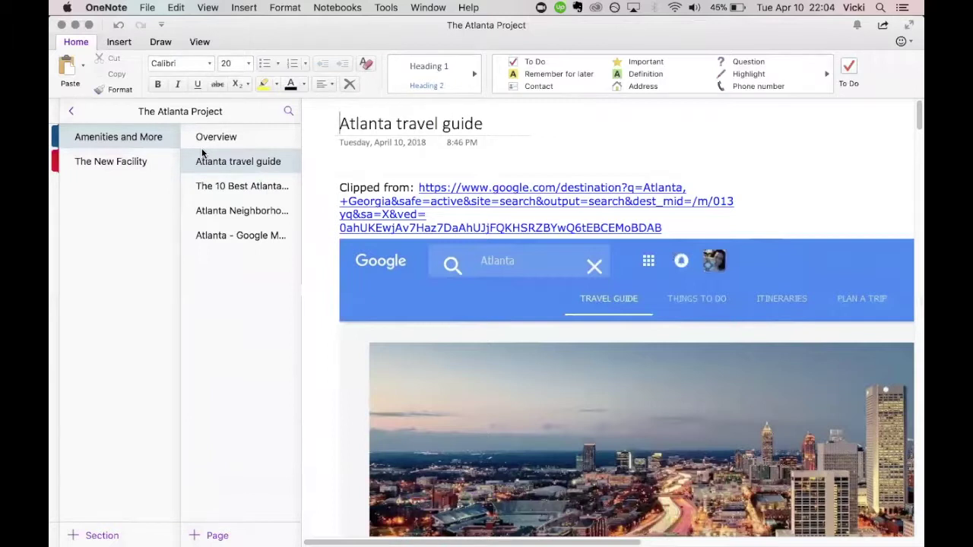
- Switch back to Evernote and open the note information of the Atlanta Neighborhoods note
left_click(478, 530)
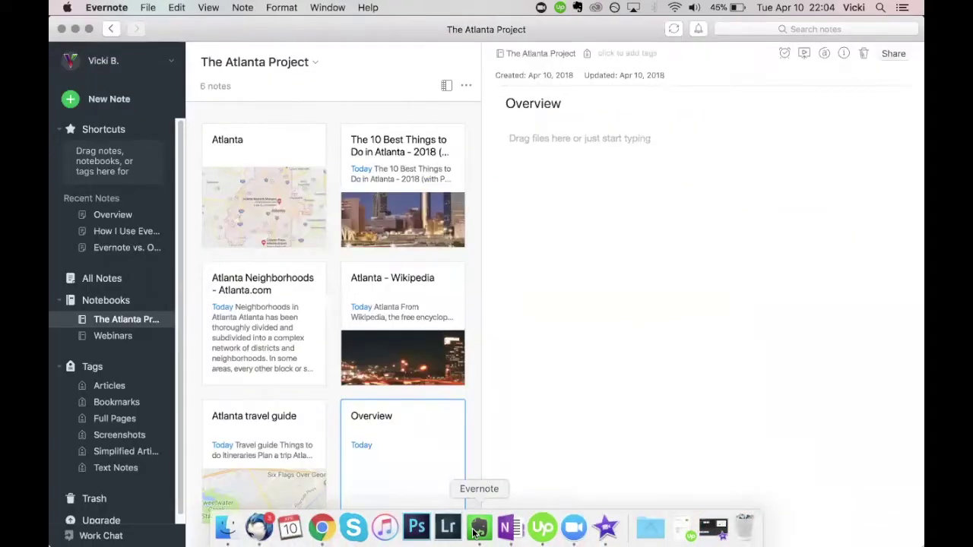
left_click(272, 326)
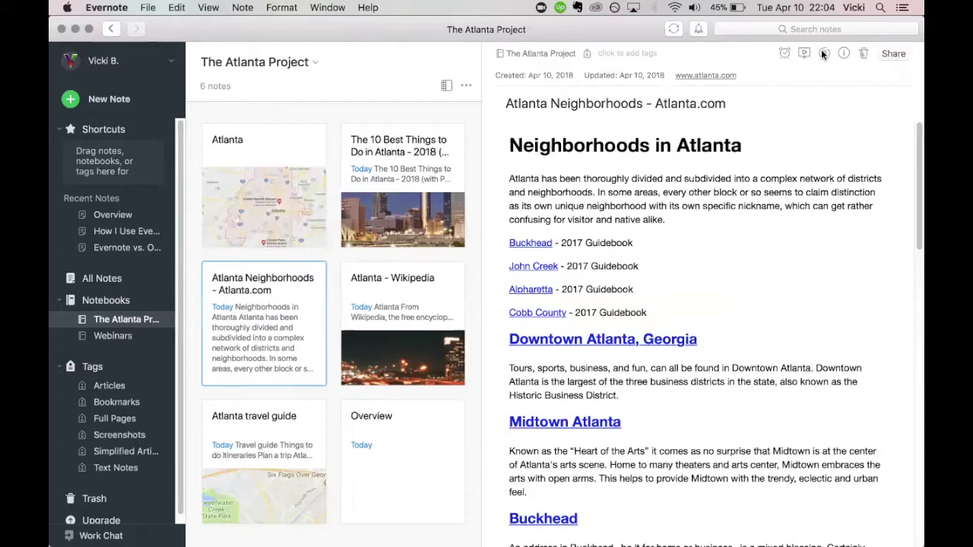
left_click(843, 53)
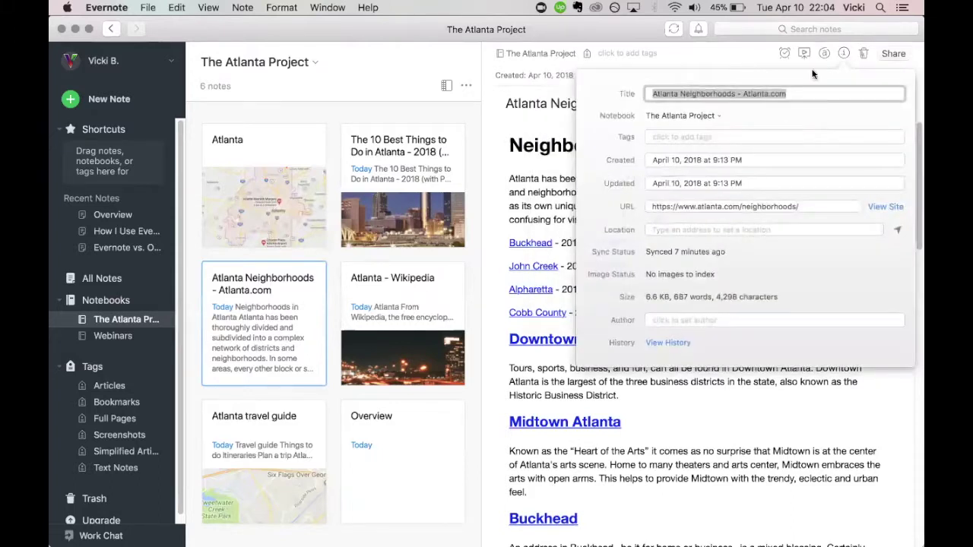
- Close the note information and look through the Atlanta Neighborhoods note's content
left_click(845, 52)
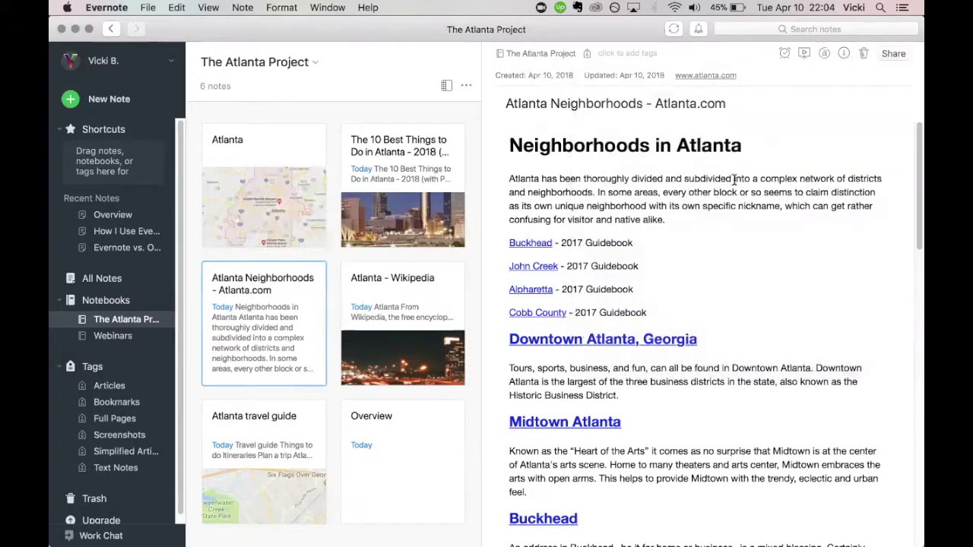
scroll(735, 181, "down", 10)
scroll(734, 181, "down", 5)
scroll(734, 182, "up", 15)
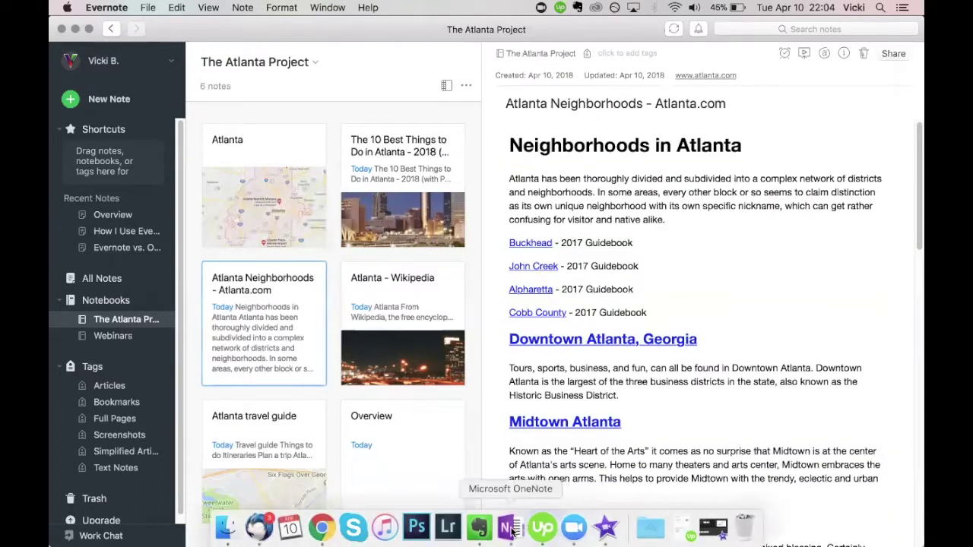
- Switch to OneNote, open the TripAdvisor food and drink tours page, and shift its clipping container slightly on the page
left_click(510, 528)
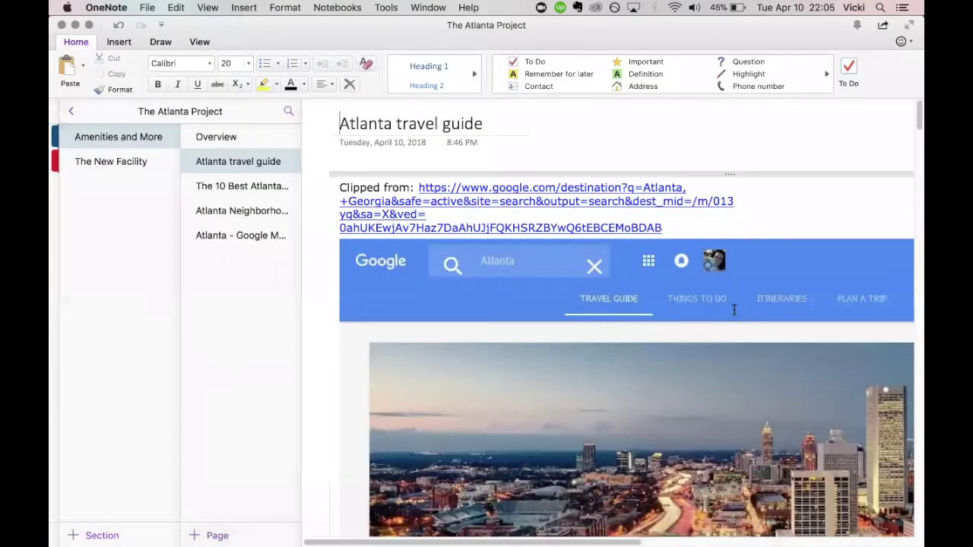
left_click(235, 185)
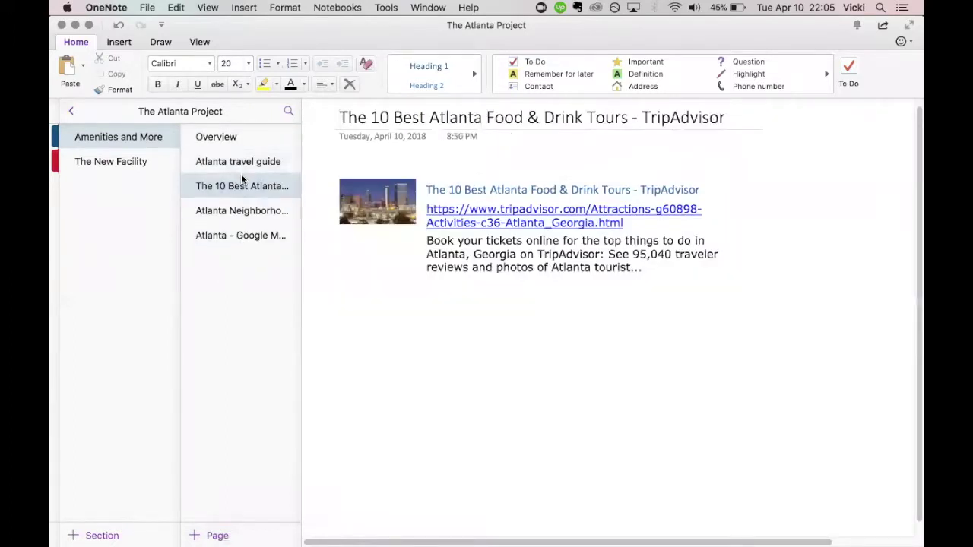
left_click(448, 168)
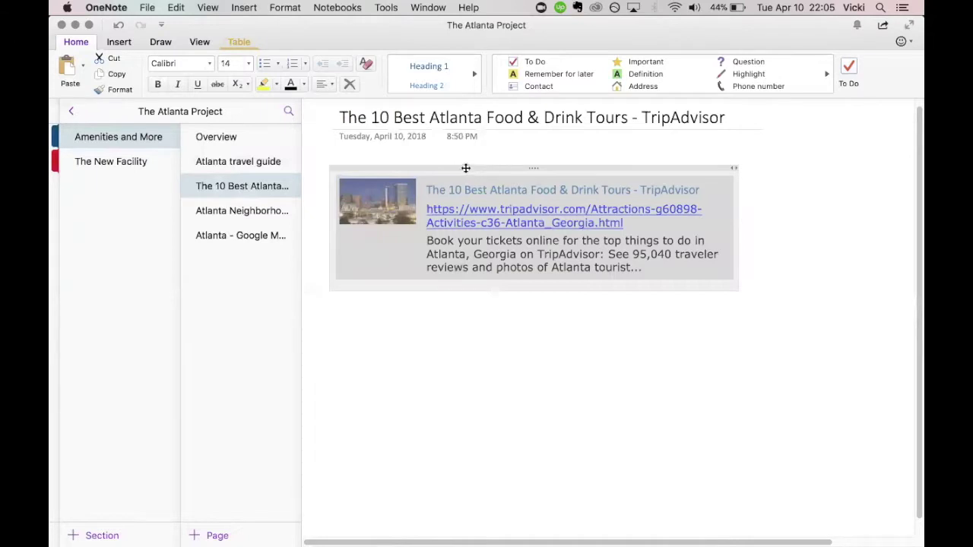
mouse_move(535, 168)
left_mouse_down()
mouse_move(536, 270)
mouse_move(532, 167)
left_mouse_up()
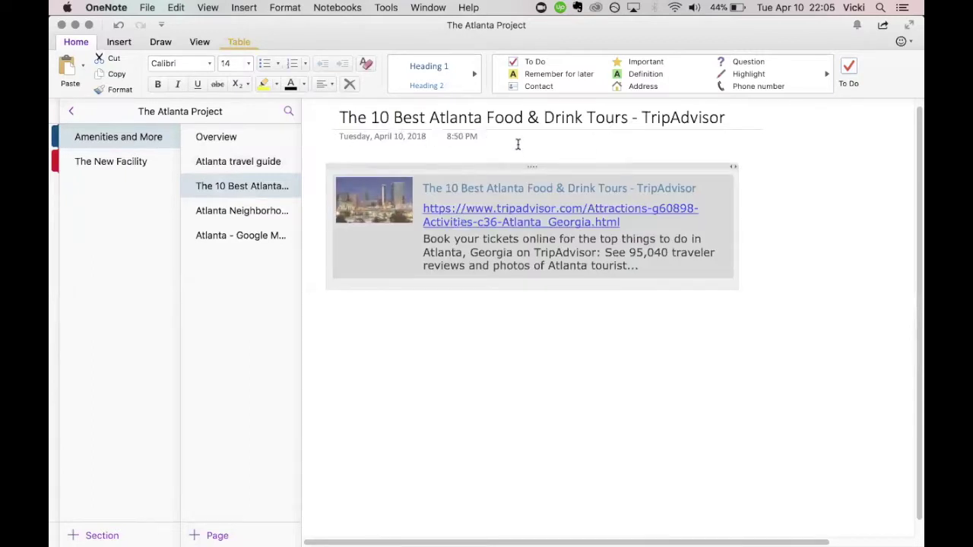
left_click(707, 328)
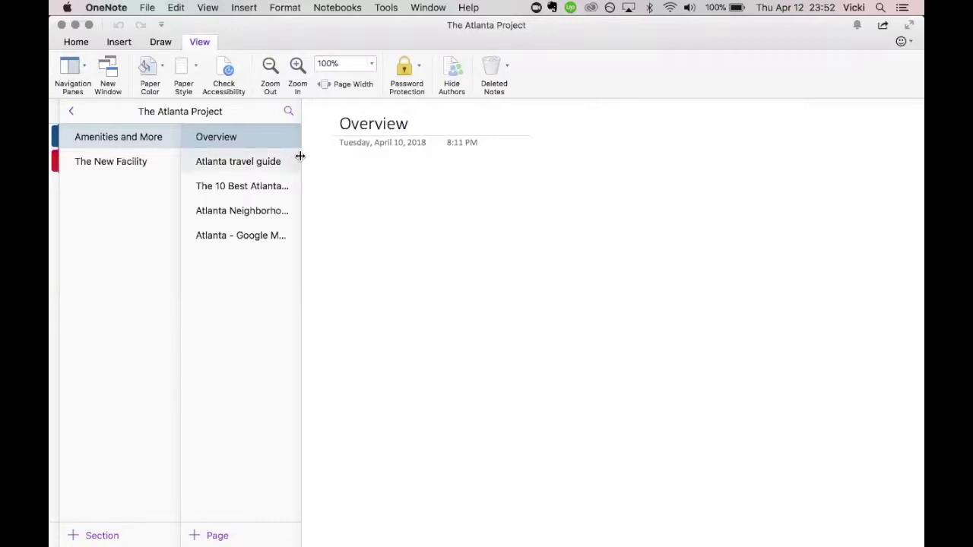
- Paste a link to the Atlanta travel guide page into the Overview page and follow it to test it
left_click(266, 163)
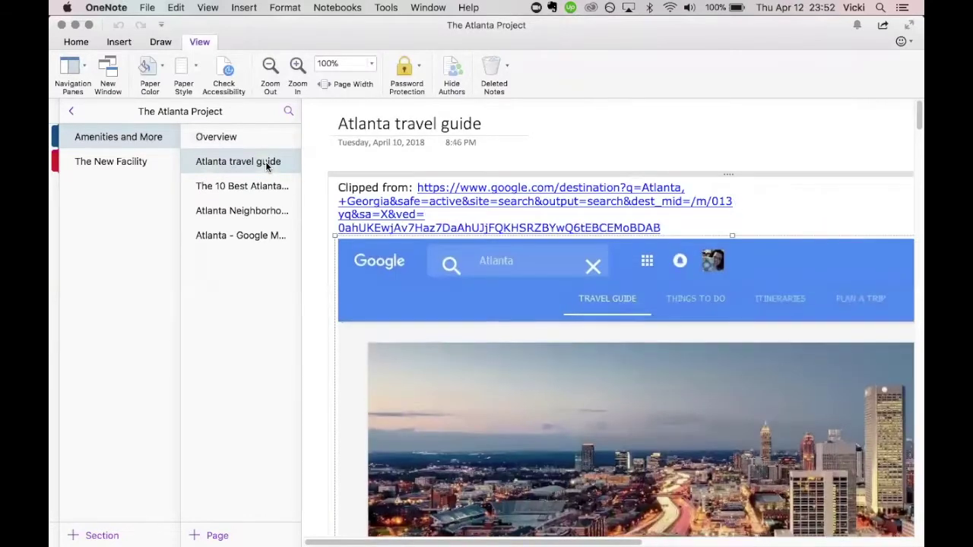
right_click(266, 164)
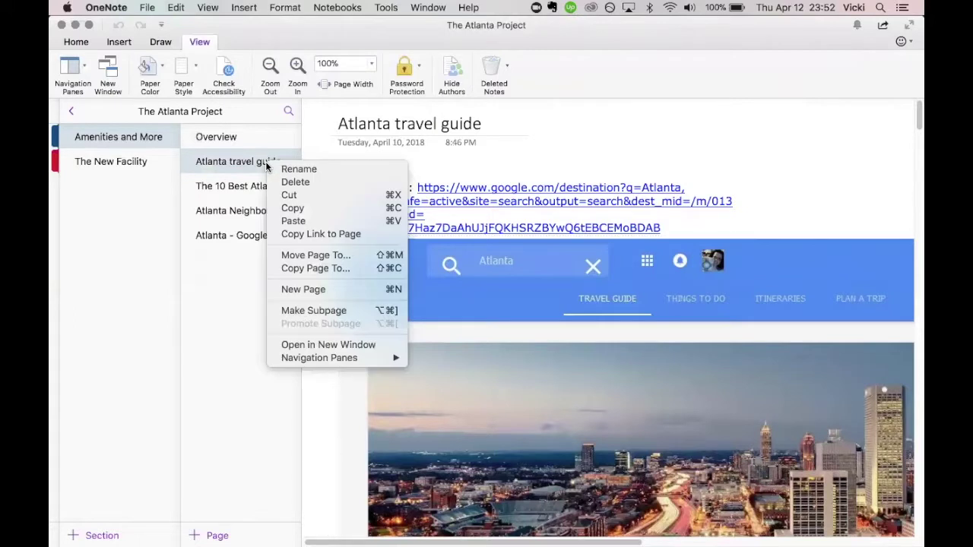
left_click(324, 234)
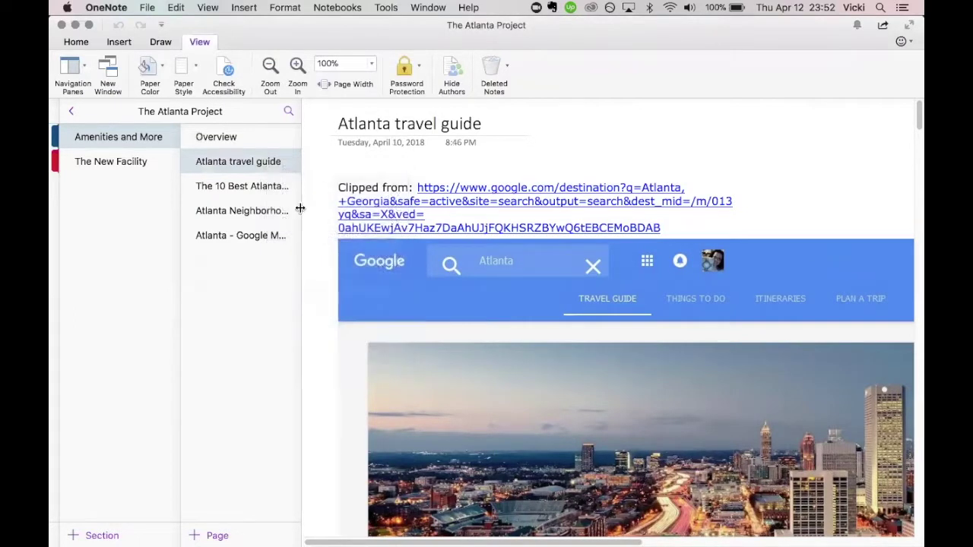
left_click(226, 137)
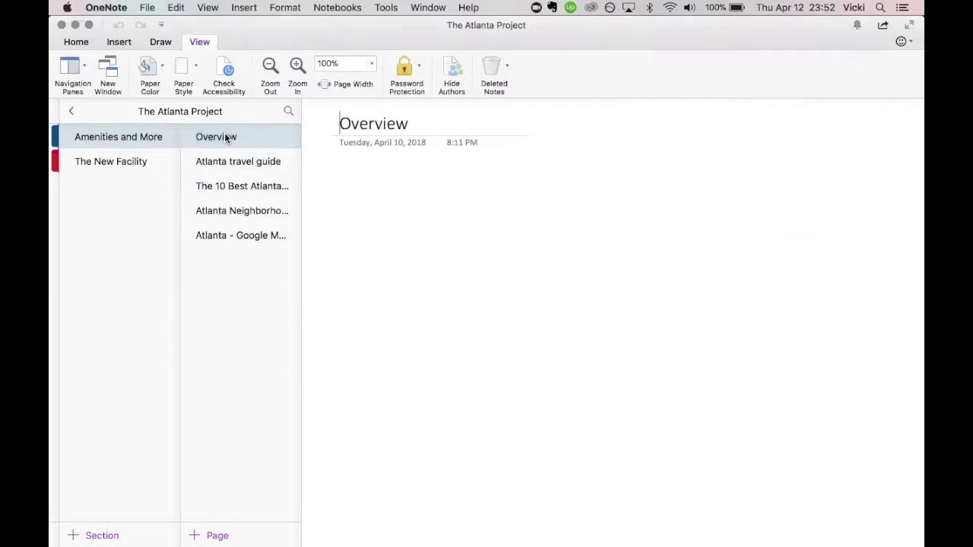
right_click(354, 177)
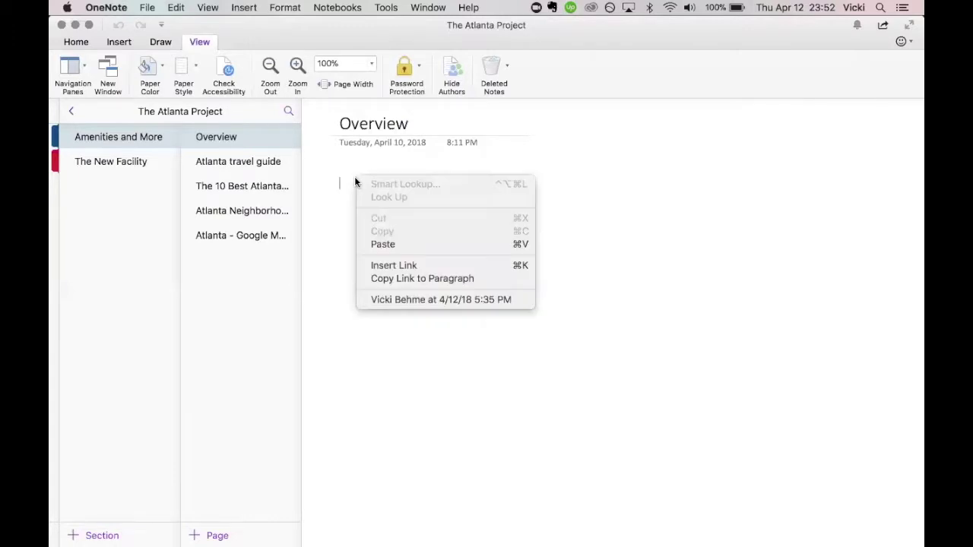
left_click(385, 246)
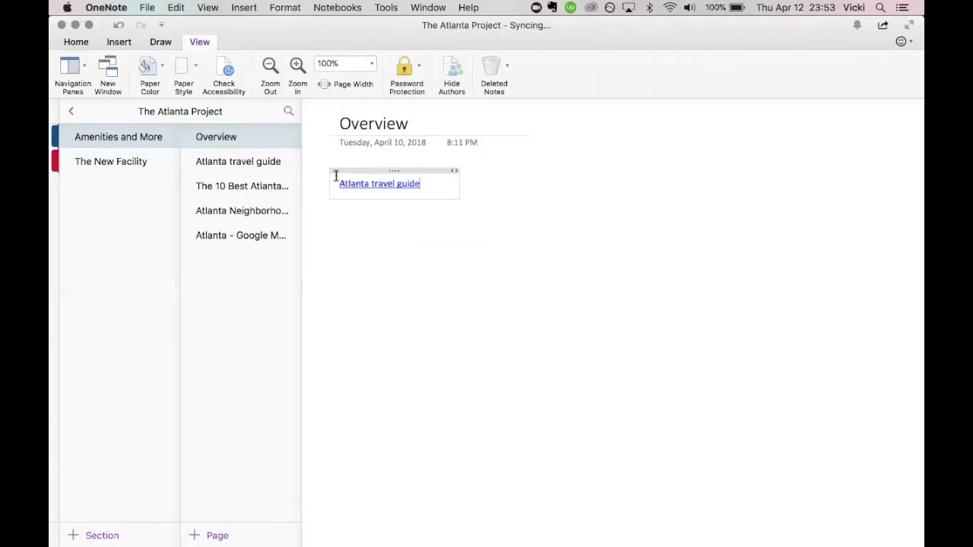
left_click(372, 187)
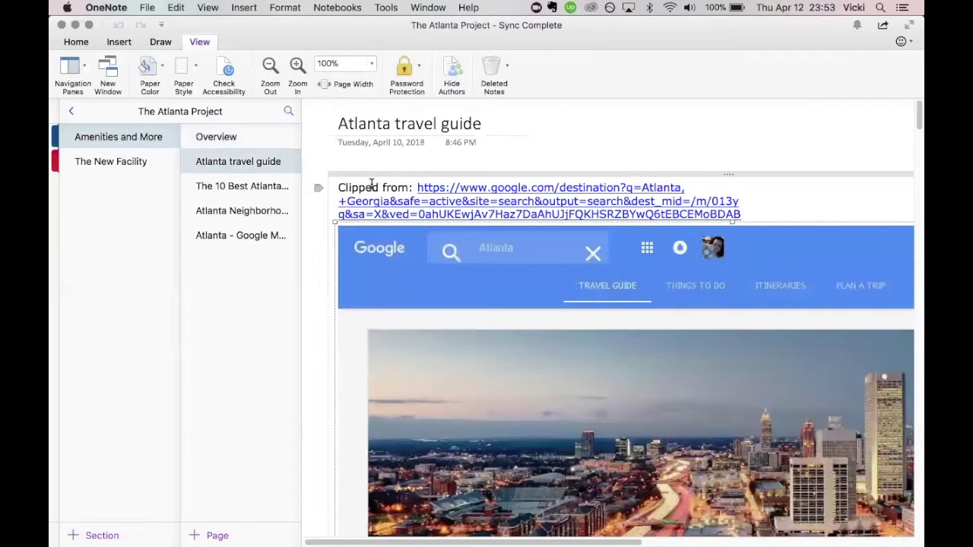
- Add a link to the TripAdvisor food and drink tours page on a new line of the Overview page
left_click(234, 187)
right_click(234, 187)
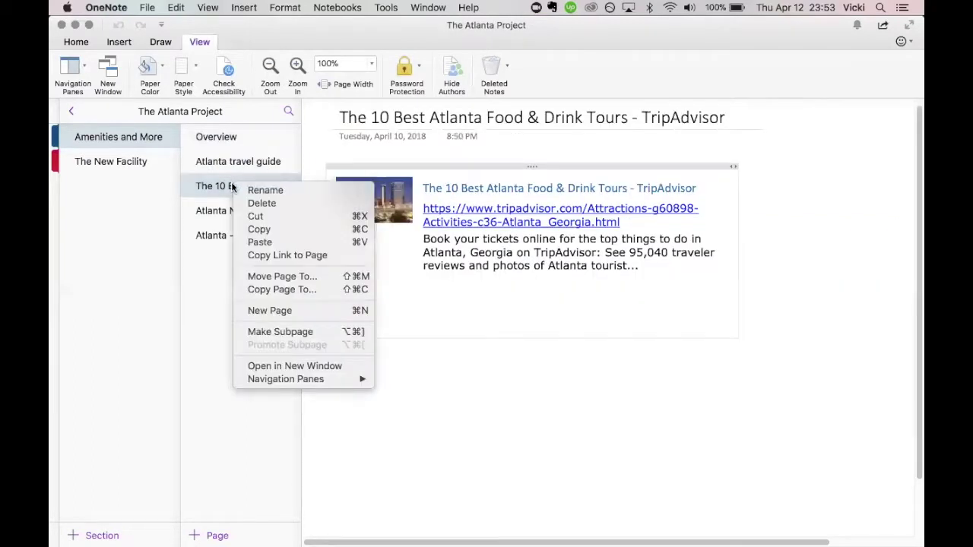
left_click(274, 253)
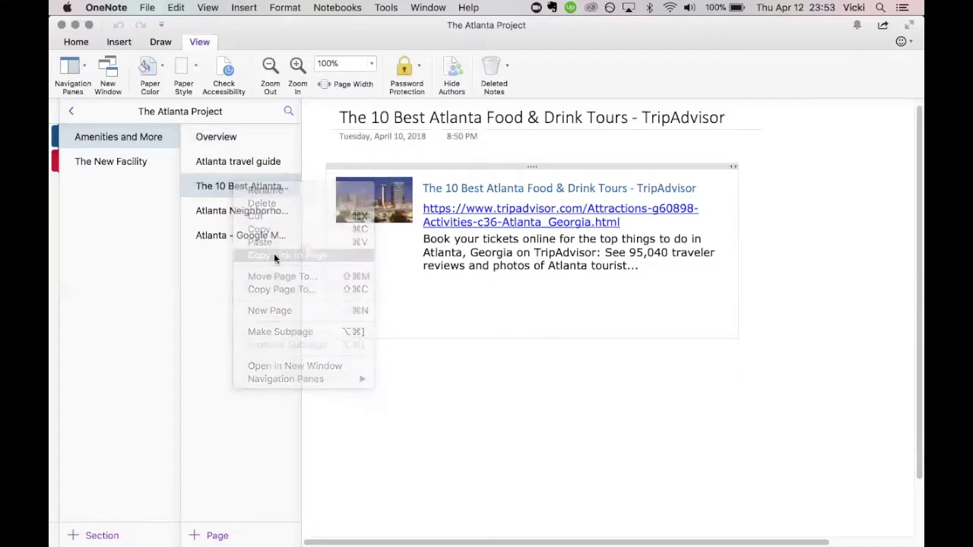
left_click(227, 138)
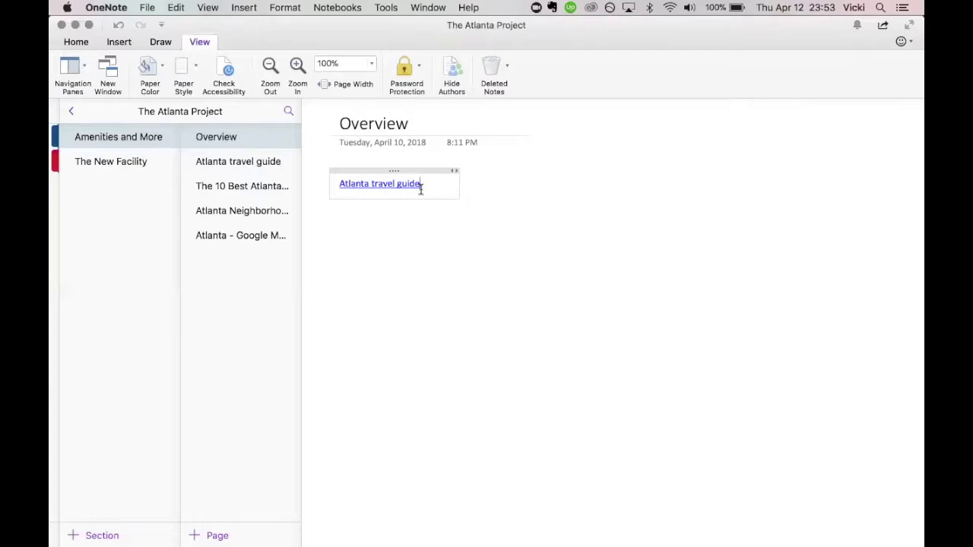
key("Return")
key("super+v")
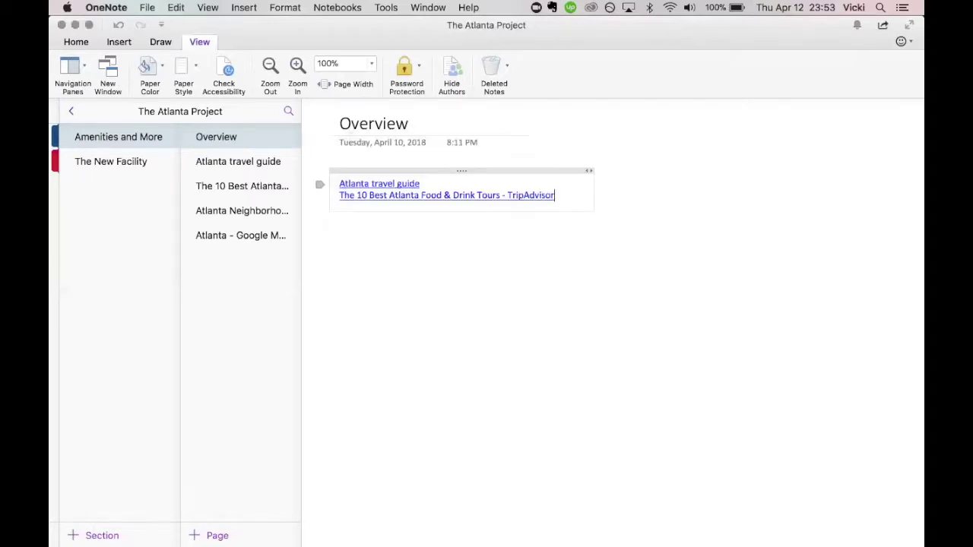
- Add a link to the Atlanta Neighborhoods page on a new line below the existing Overview links
left_click(235, 212)
right_click(234, 210)
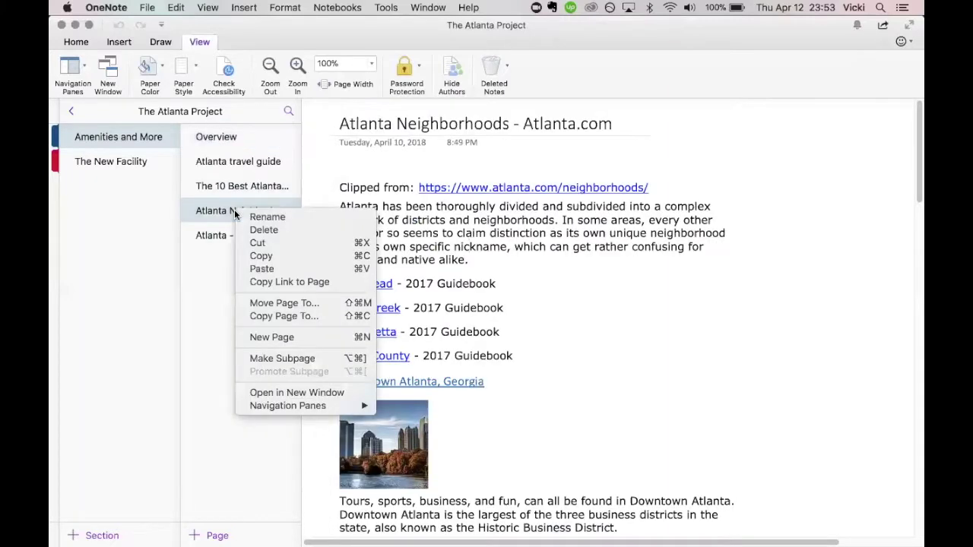
left_click(279, 282)
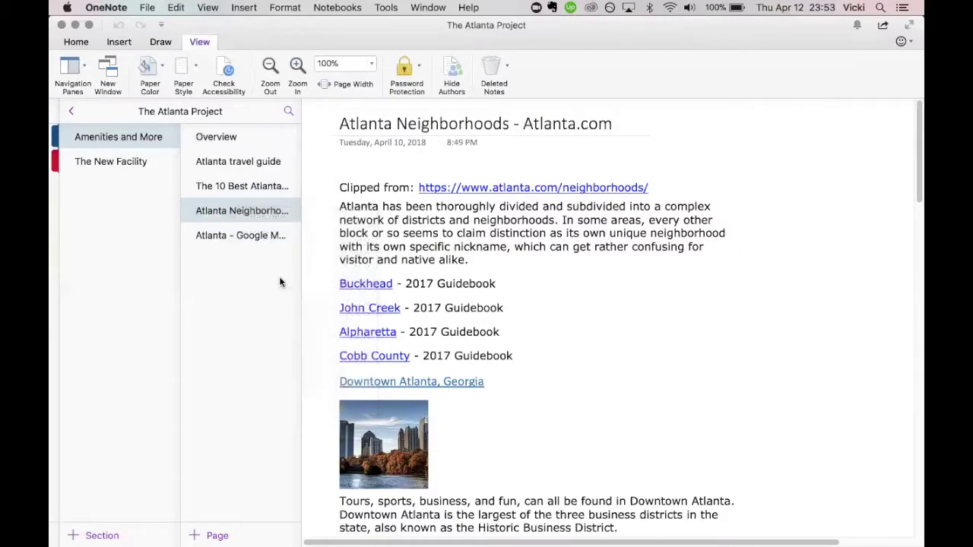
left_click(261, 133)
left_click(586, 202)
key("Return")
key("super+v")
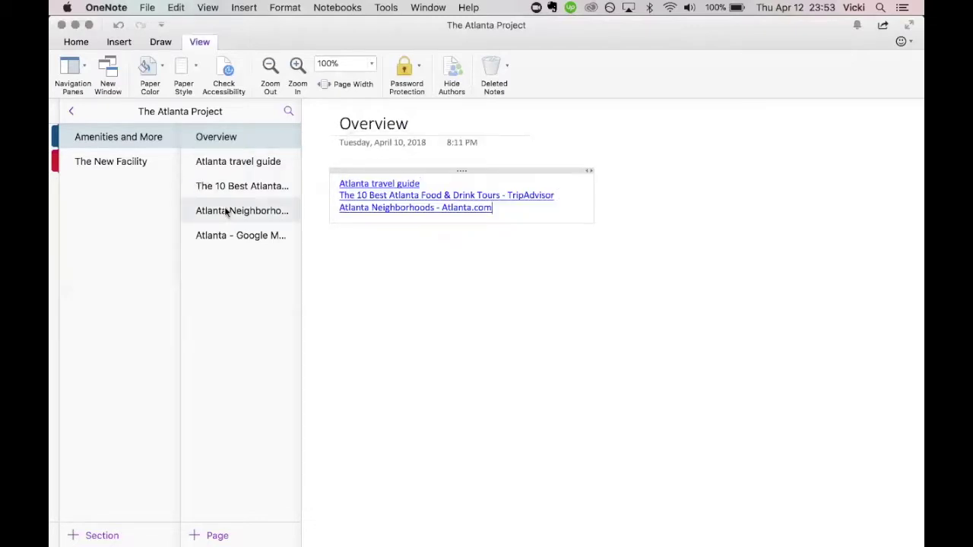
- Add a link to the Atlanta - Google Maps page on a new line at the end of the Overview links
left_click(238, 233)
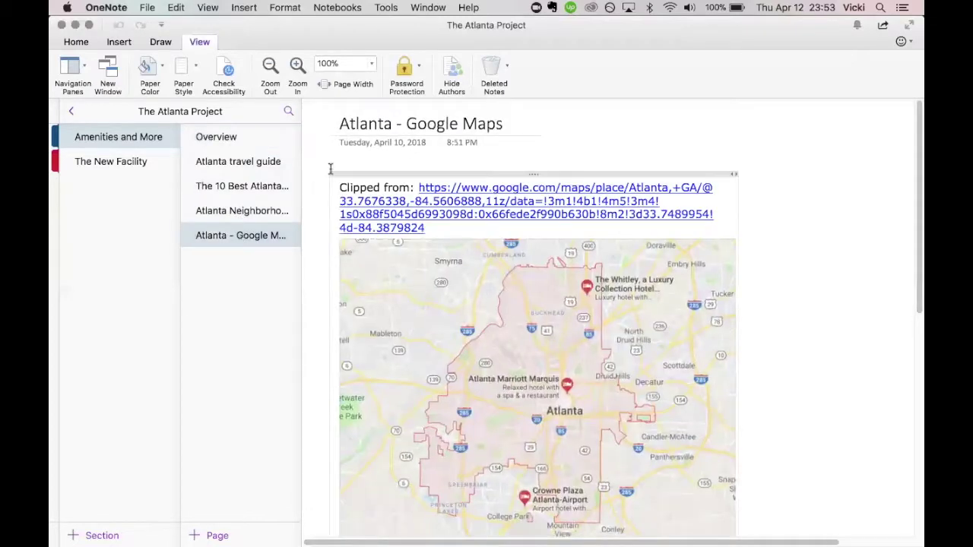
right_click(248, 239)
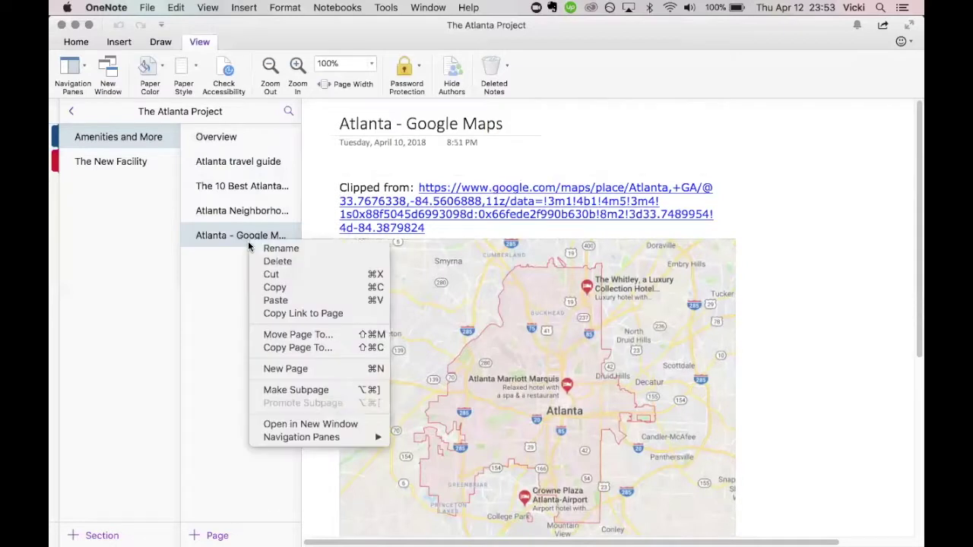
left_click(282, 314)
left_click(227, 138)
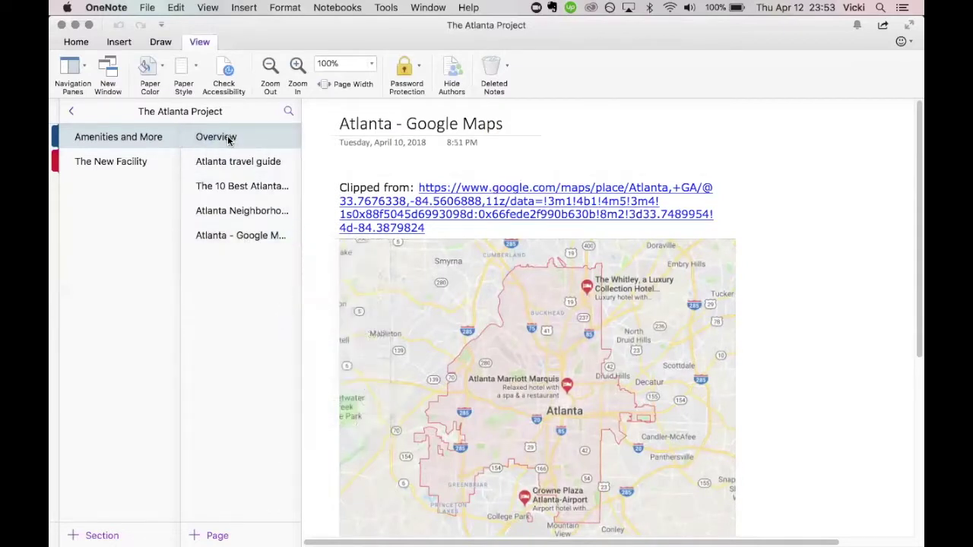
key("Return")
key("super+v")
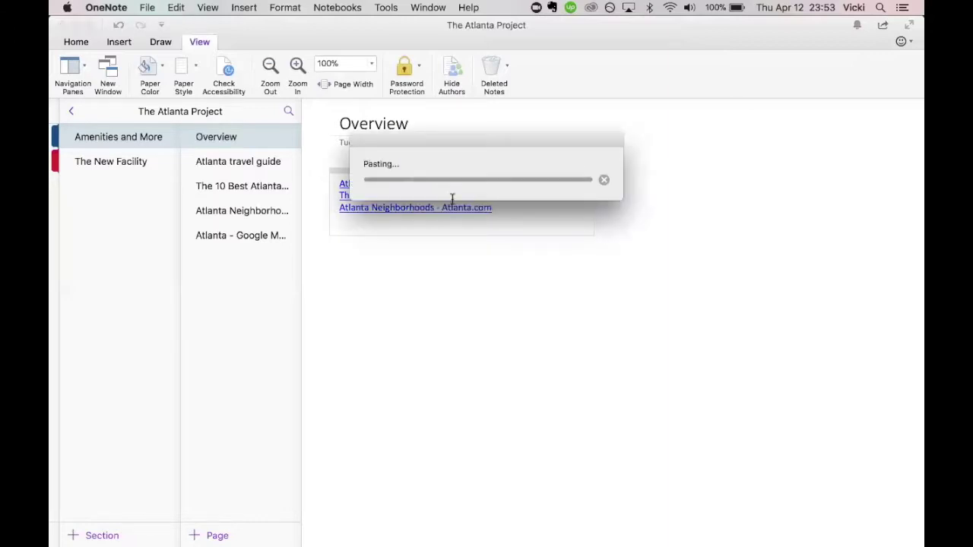
- Format the four page links on the Overview page as a bulleted list with hollow diamond bullets
left_click_drag(437, 222, 335, 172)
left_click(79, 42)
left_click(449, 225)
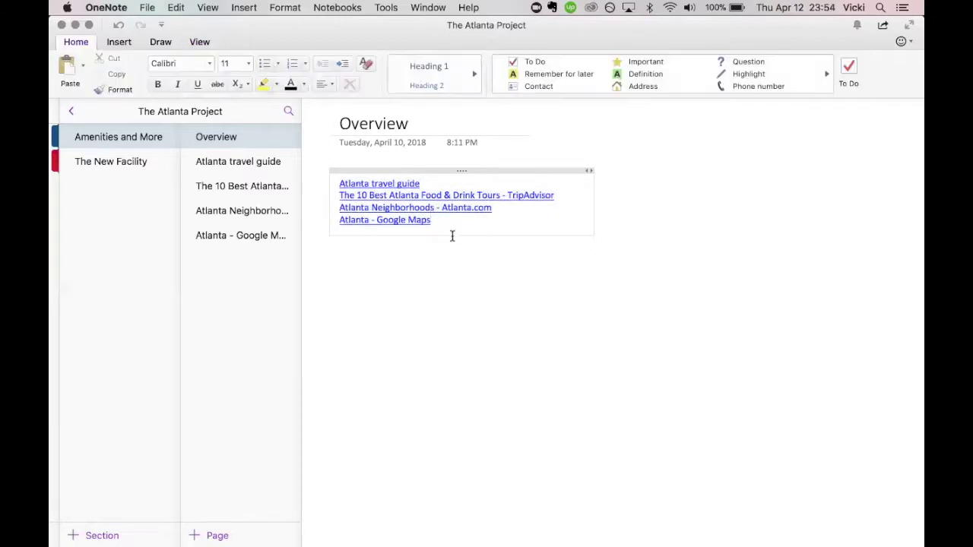
left_click_drag(444, 227, 319, 184)
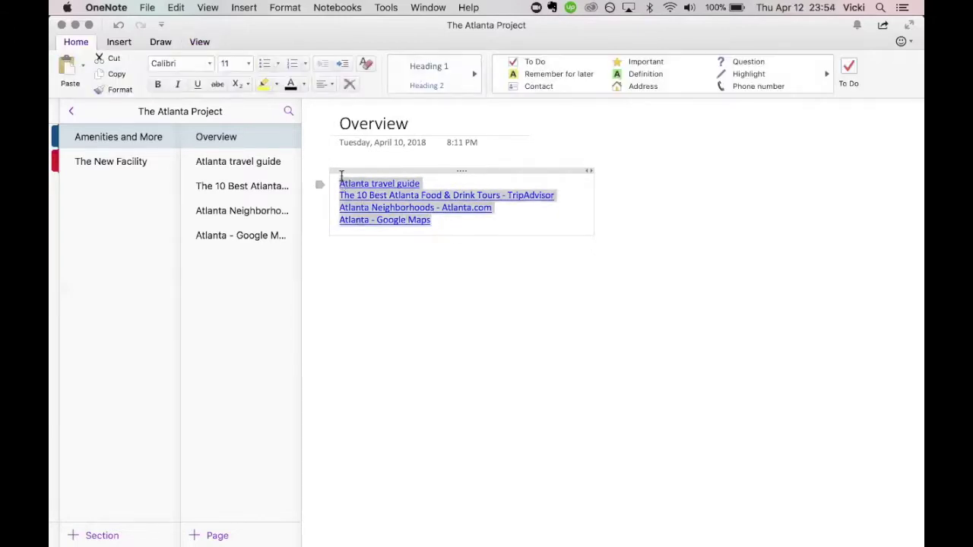
left_click(277, 63)
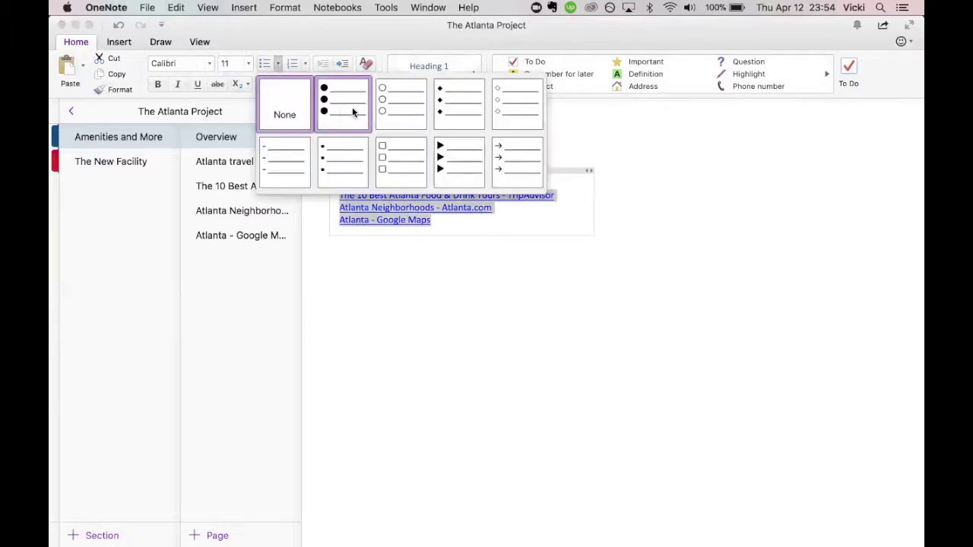
left_click(515, 111)
left_click(474, 226)
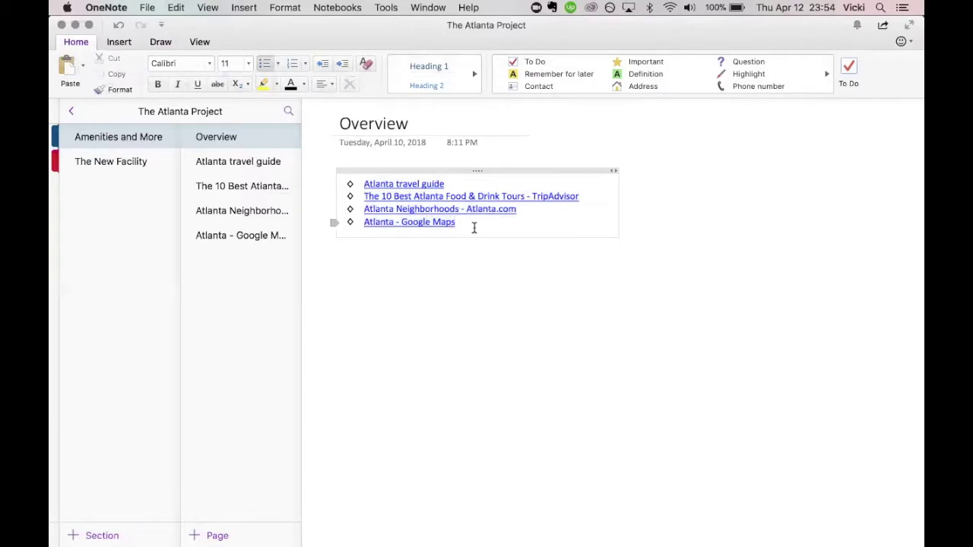
- Format the four Overview links as a numbered list in the 1., 2., 3. style
left_click_drag(462, 225, 358, 182)
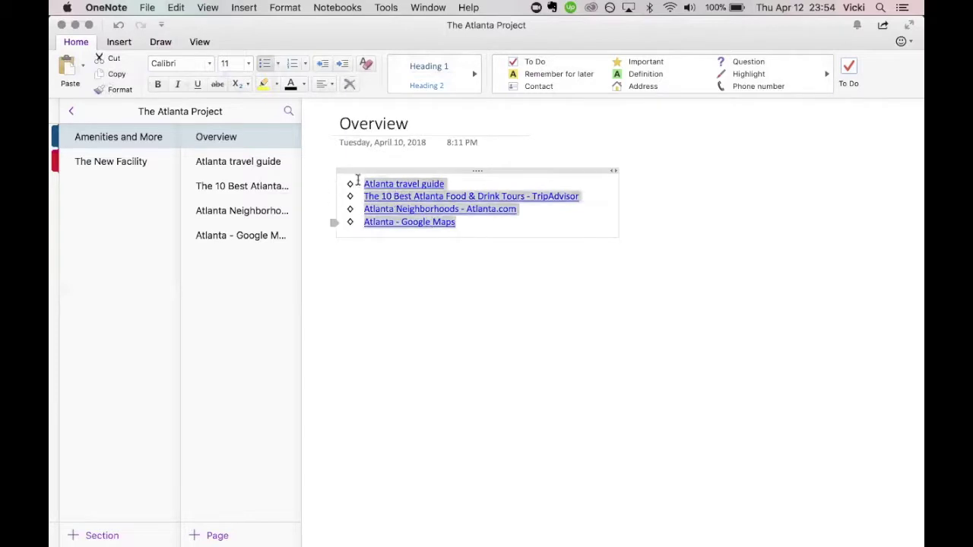
left_click(304, 63)
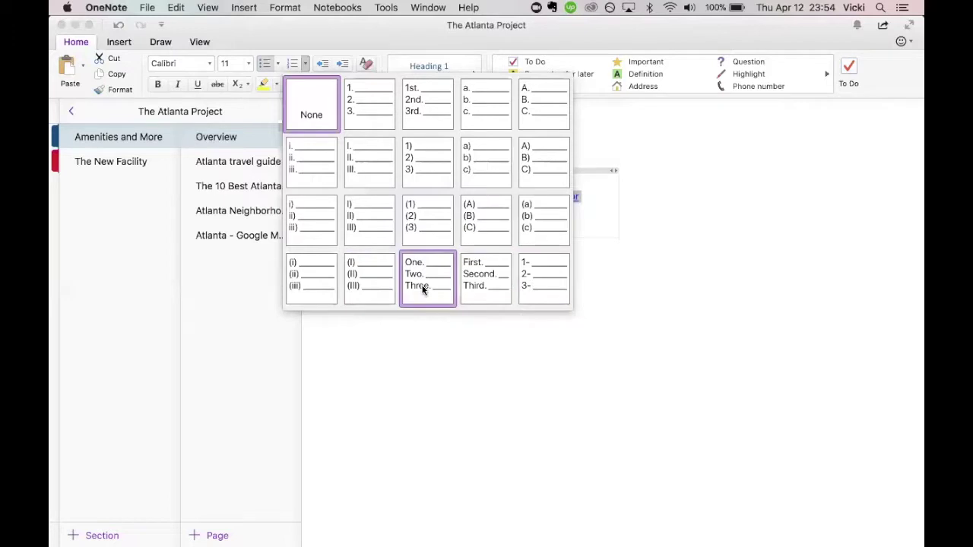
left_click(368, 112)
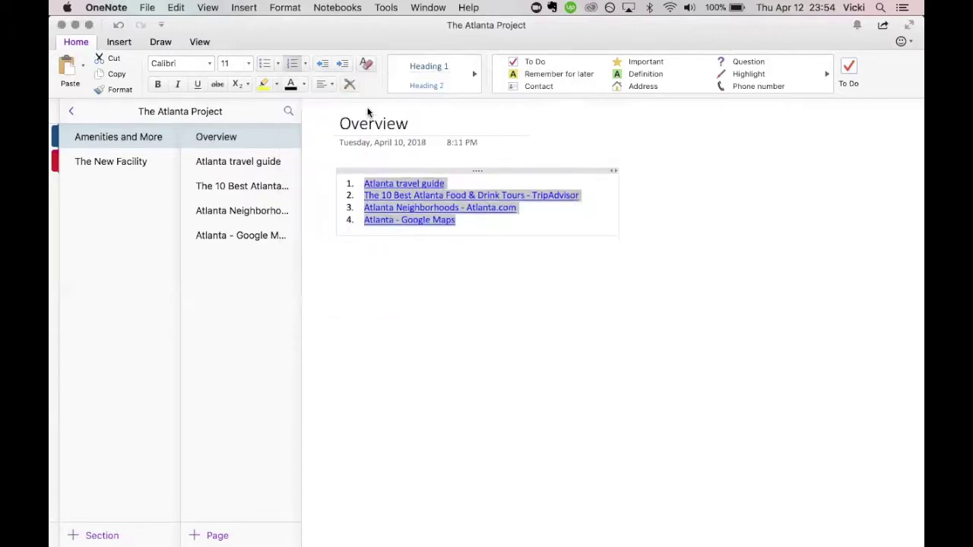
left_click(460, 222)
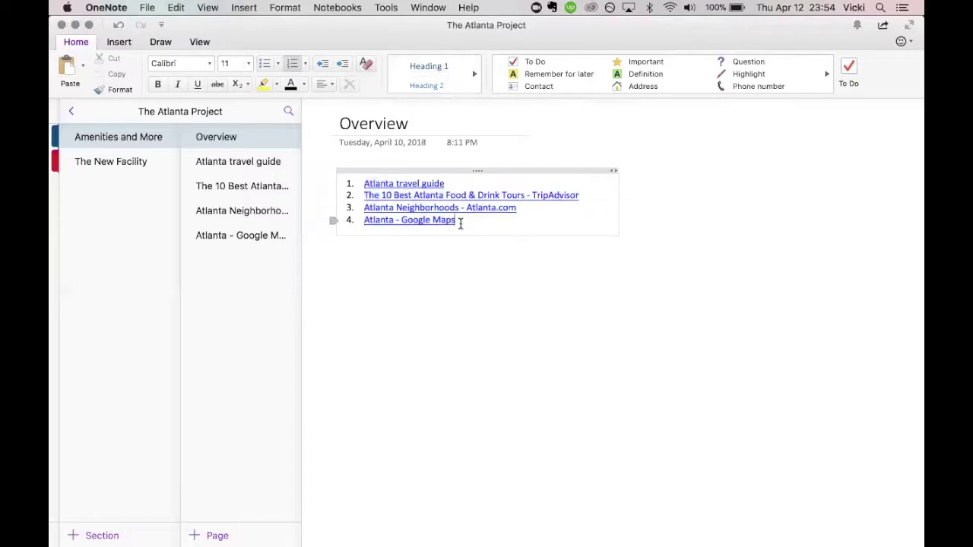
- Add blank lines without numbering below the Overview link list and switch to Evernote
key("Return")
key("Return")
key("Return")
key("Return")
key("Return")
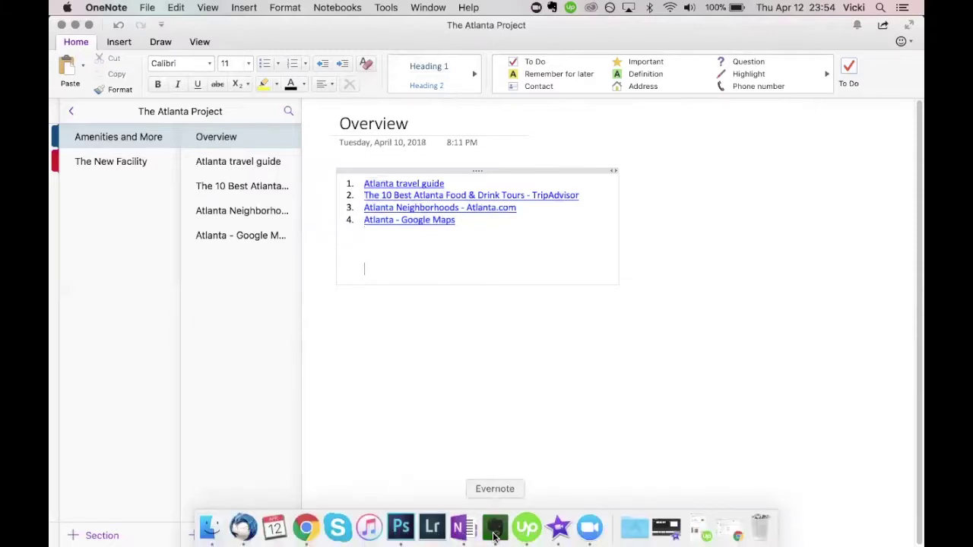
left_click(494, 537)
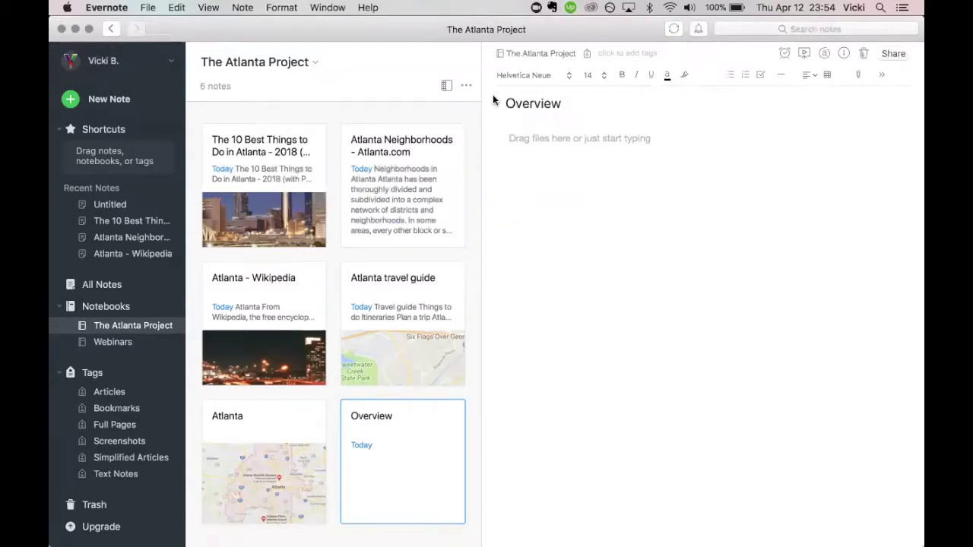
- Add a note link to The 10 Best Things to Do in Atlanta in the empty Overview note and follow it to test it
left_click(269, 198)
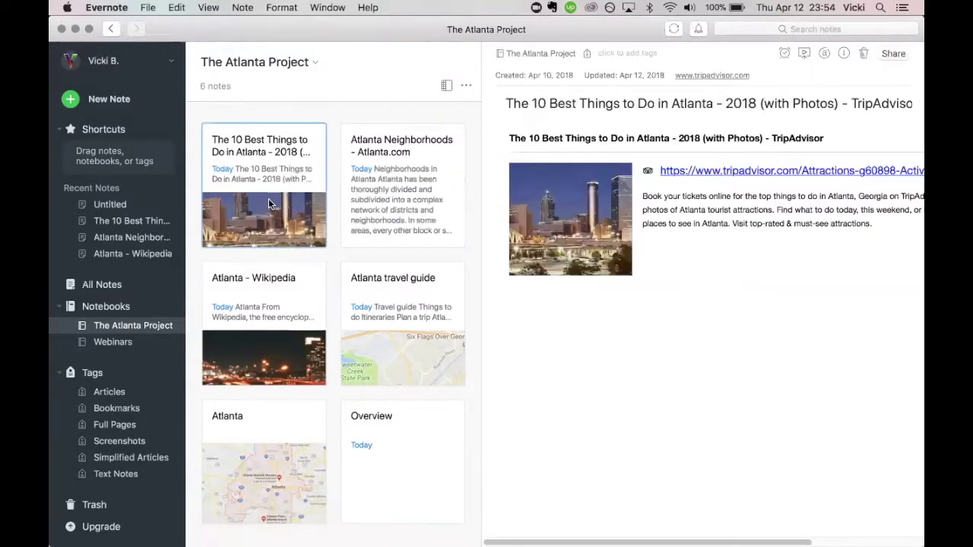
right_click(268, 198)
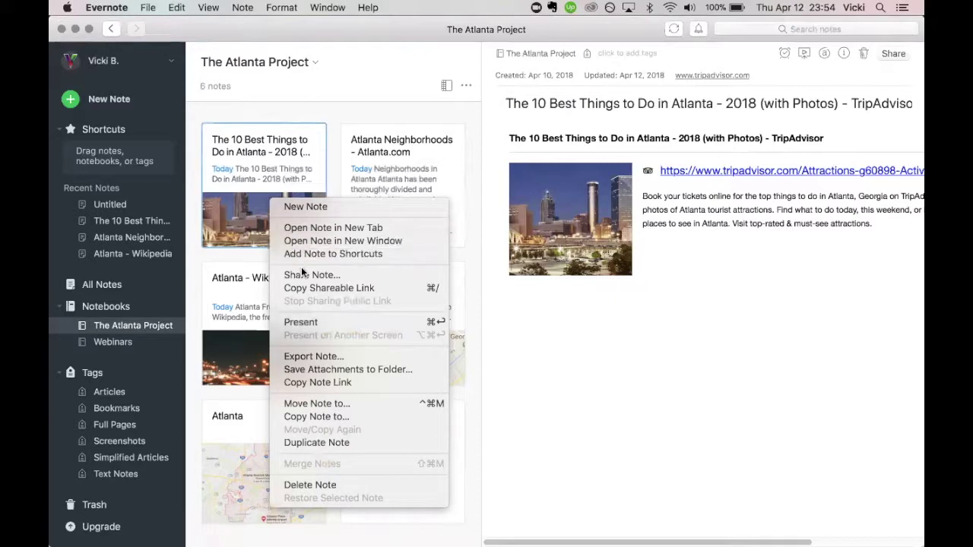
left_click(304, 382)
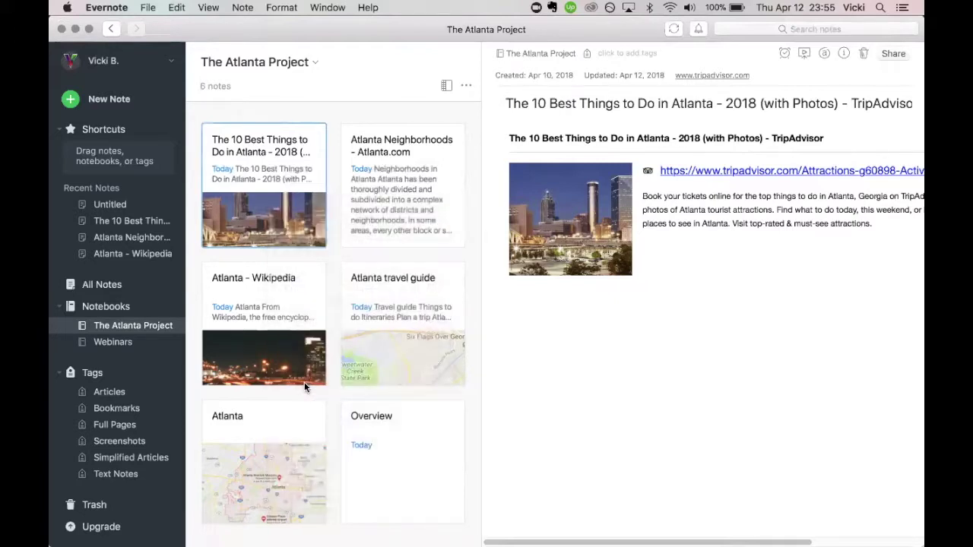
left_click(388, 438)
left_click(510, 138)
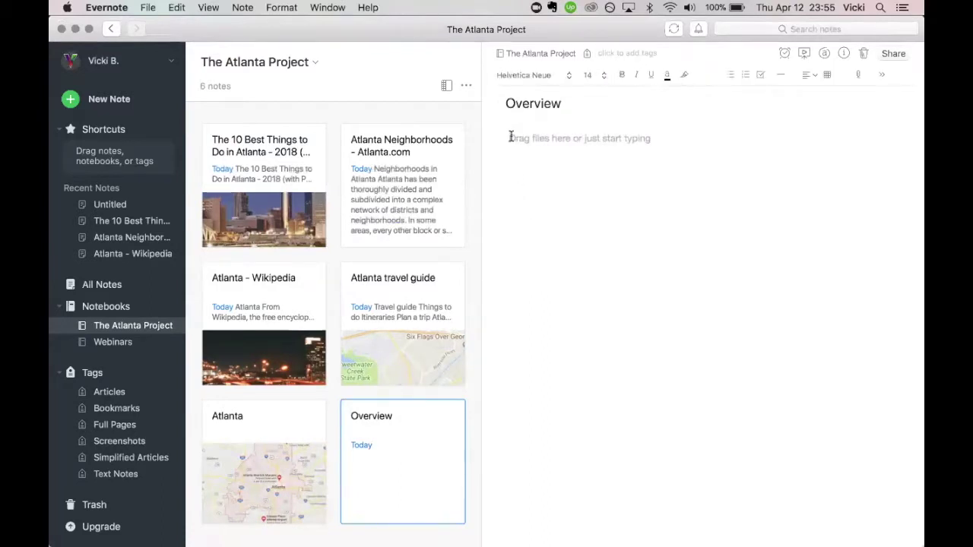
right_click(510, 137)
left_click(536, 170)
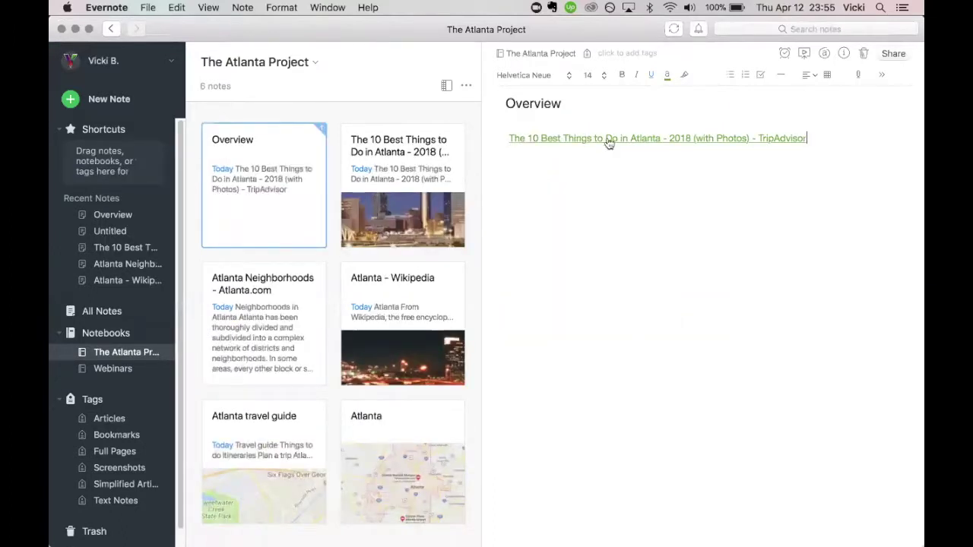
left_click(608, 143)
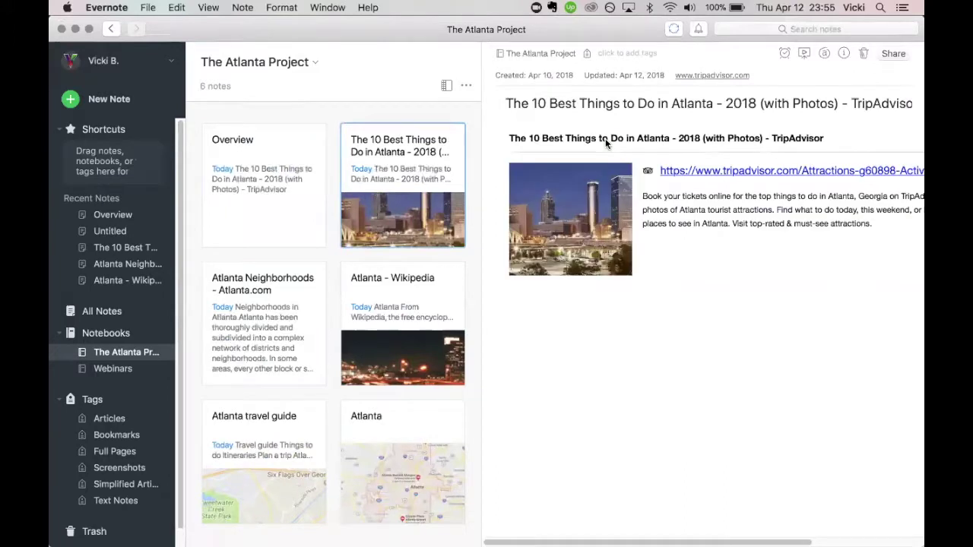
left_click(278, 222)
- Add a note link to Atlanta Neighborhoods - Atlanta.com on a new line below the TripAdvisor link in the Overview note
left_click(255, 332)
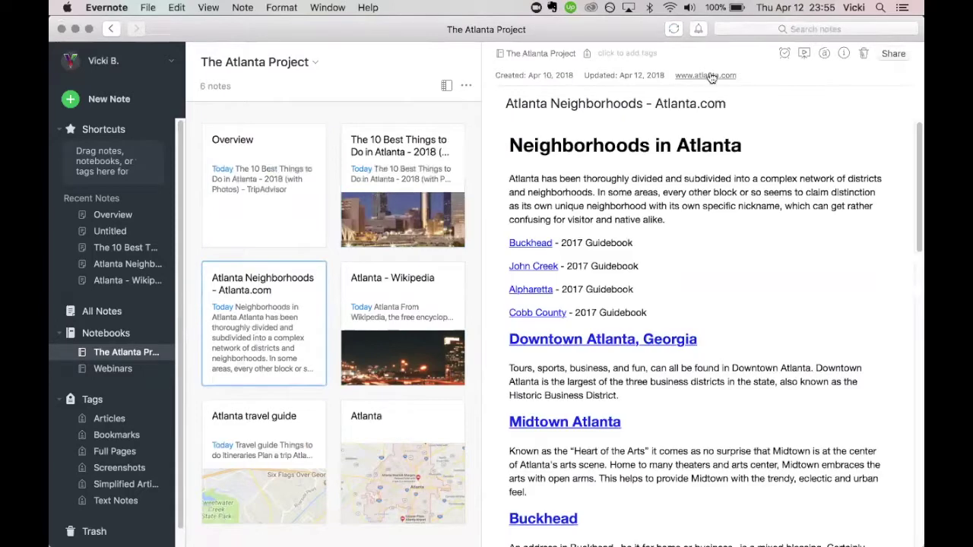
right_click(277, 300)
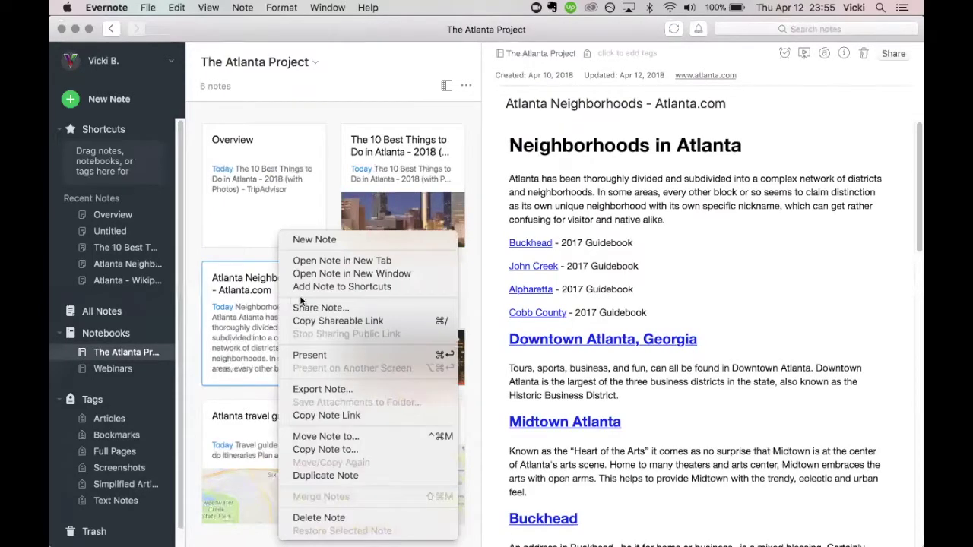
left_click(311, 415)
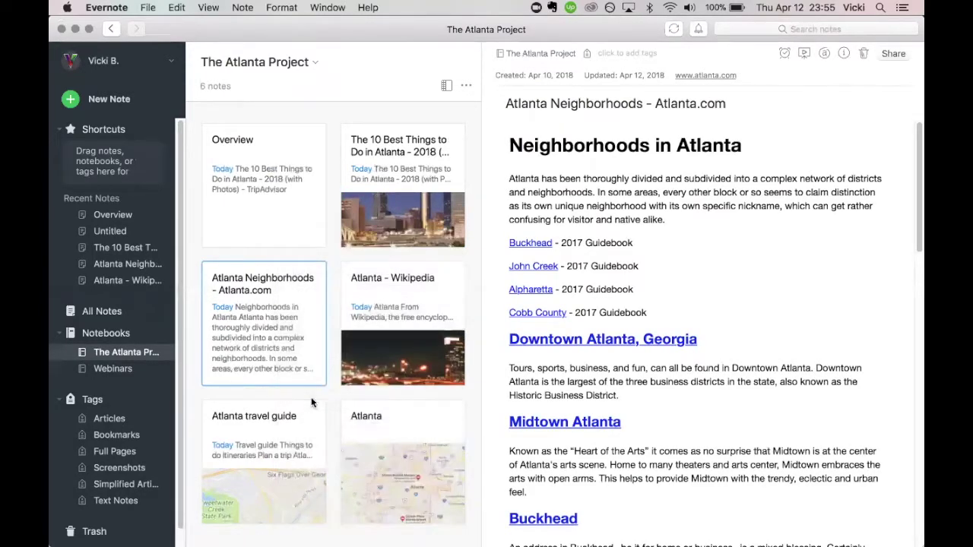
left_click(281, 211)
left_click(584, 167)
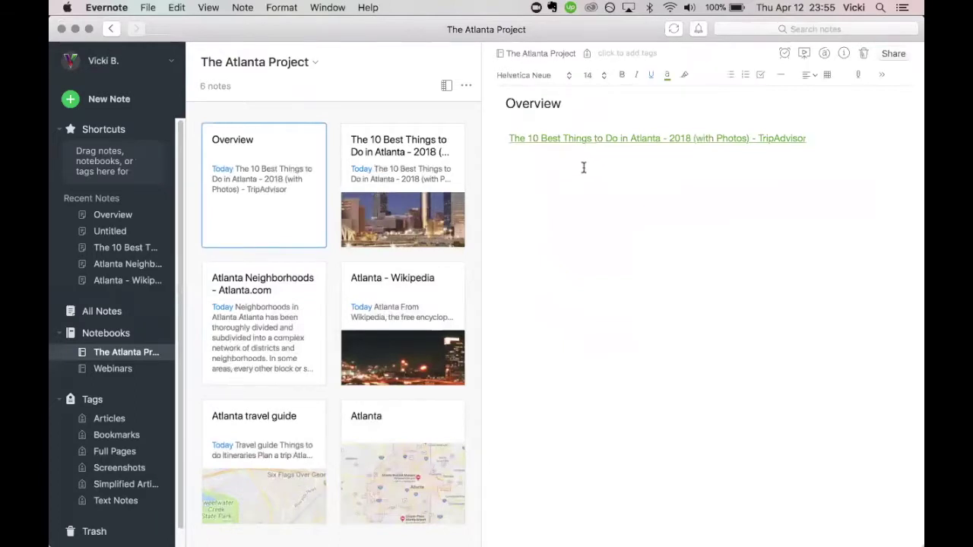
key("Return")
key("super+v")
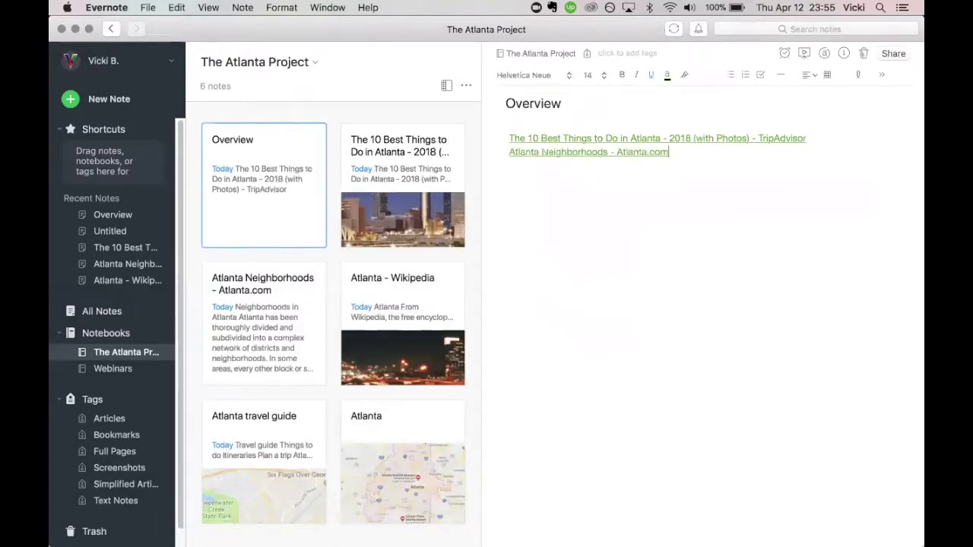
key("Return")
left_click(411, 352)
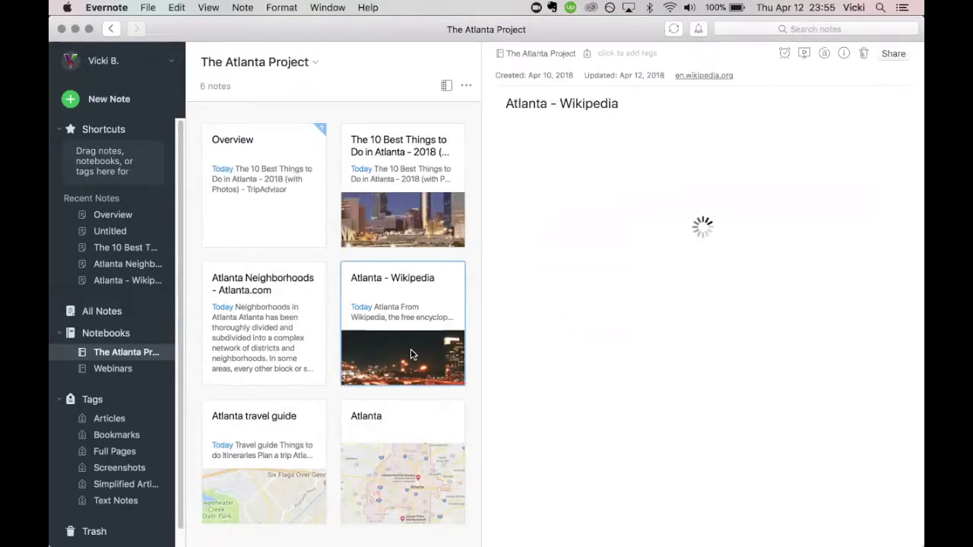
right_click(411, 349)
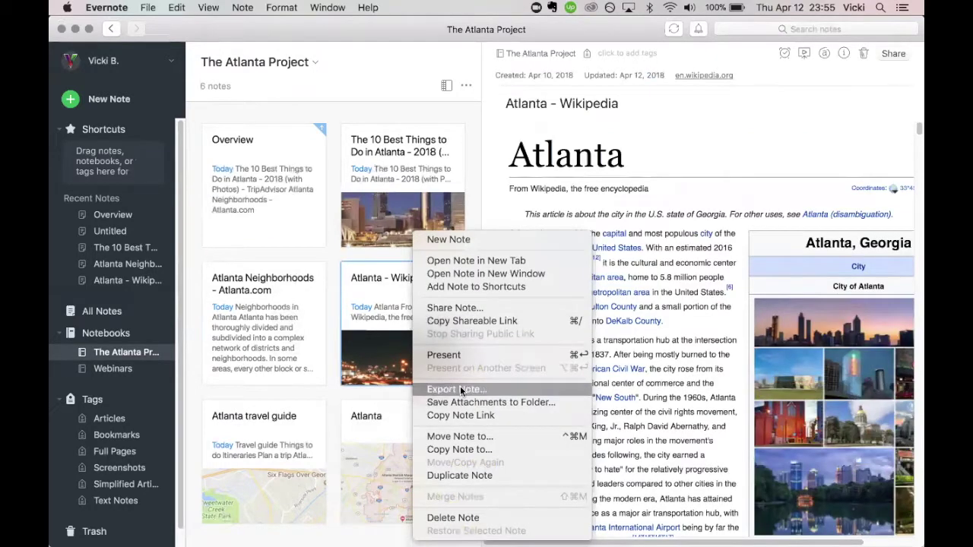
left_click(448, 450)
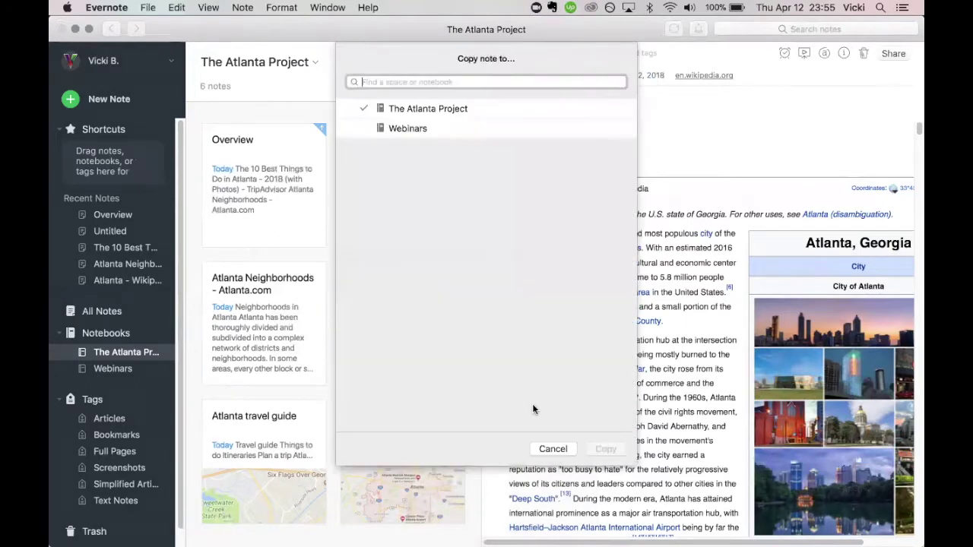
left_click(553, 449)
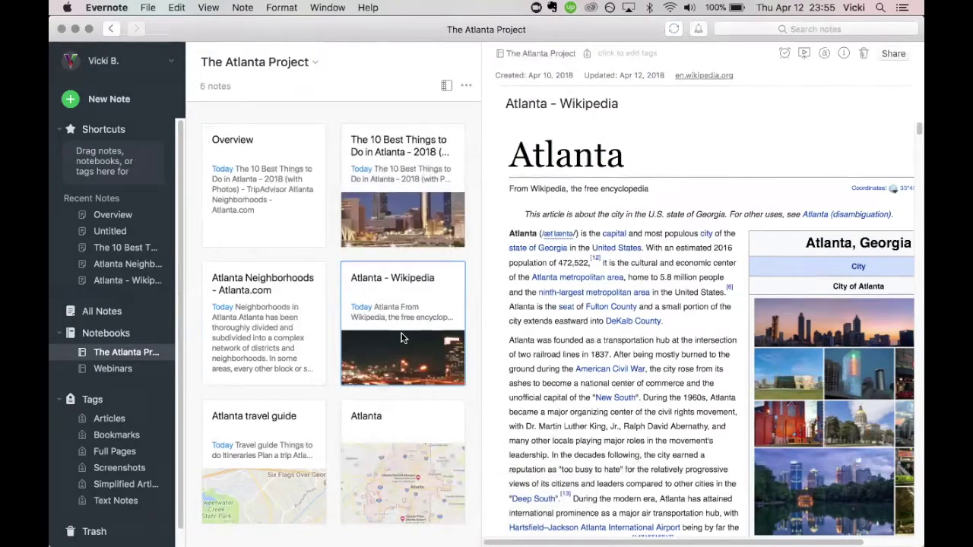
- Add a note link to the Atlanta - Wikipedia note below the Atlanta Neighborhoods link in the Overview note
right_click(403, 338)
left_click(448, 419)
left_click(273, 201)
left_click(667, 184)
key("Return")
key("super+v")
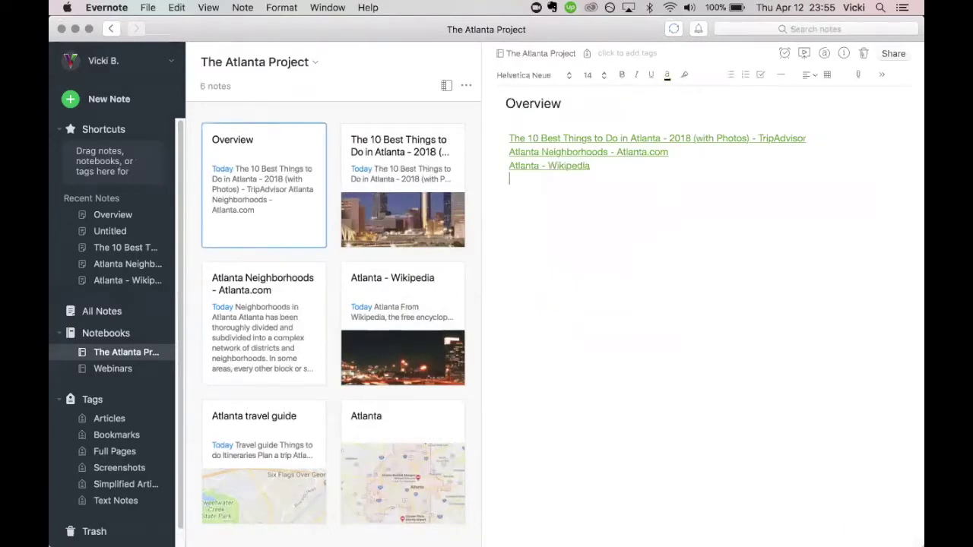
- Add a note link to the Atlanta travel guide note at the end of the Overview links
right_click(282, 450)
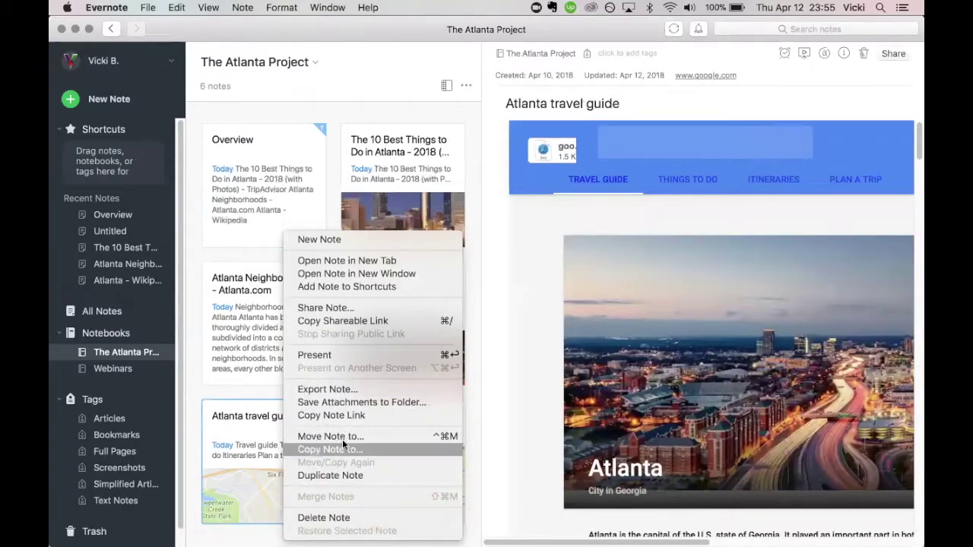
left_click(352, 415)
left_click(279, 205)
left_click(569, 192)
key("super+v")
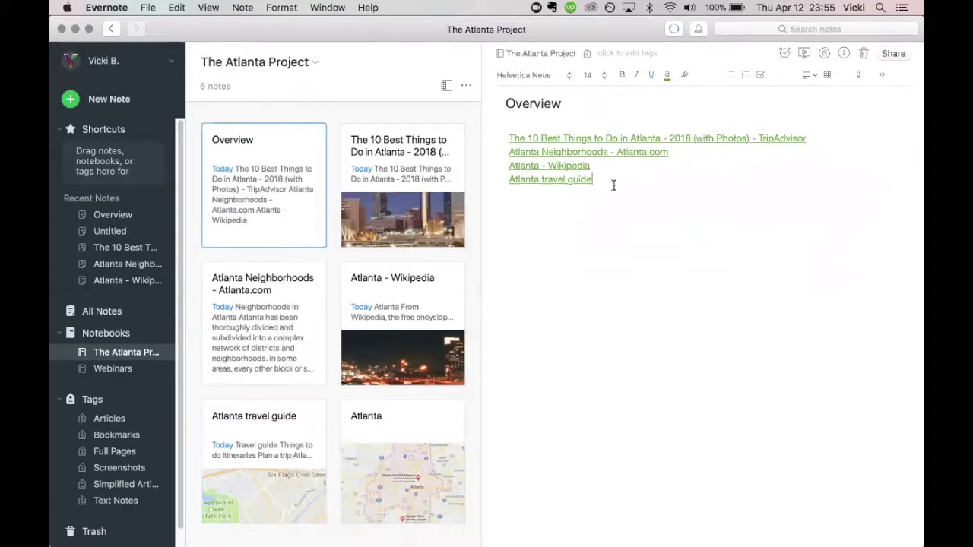
- Format the four Overview note links as a bulleted list, and change it to a numbered list
left_click_drag(613, 185, 503, 135)
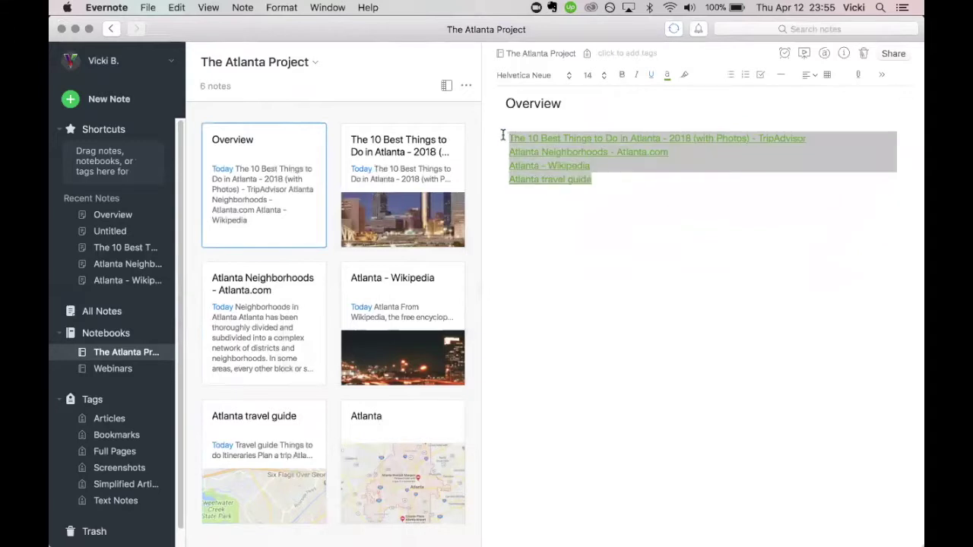
left_click(729, 76)
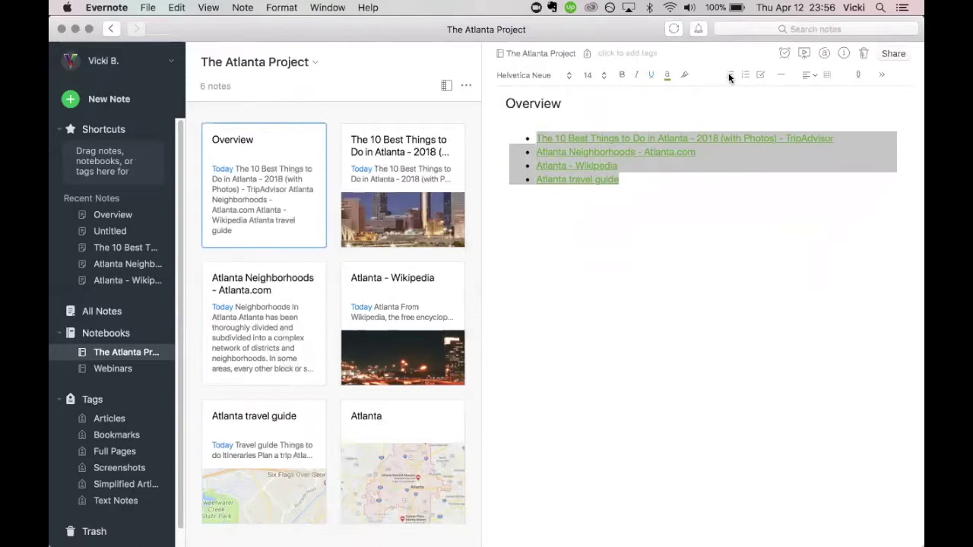
left_click(743, 75)
left_click(651, 181)
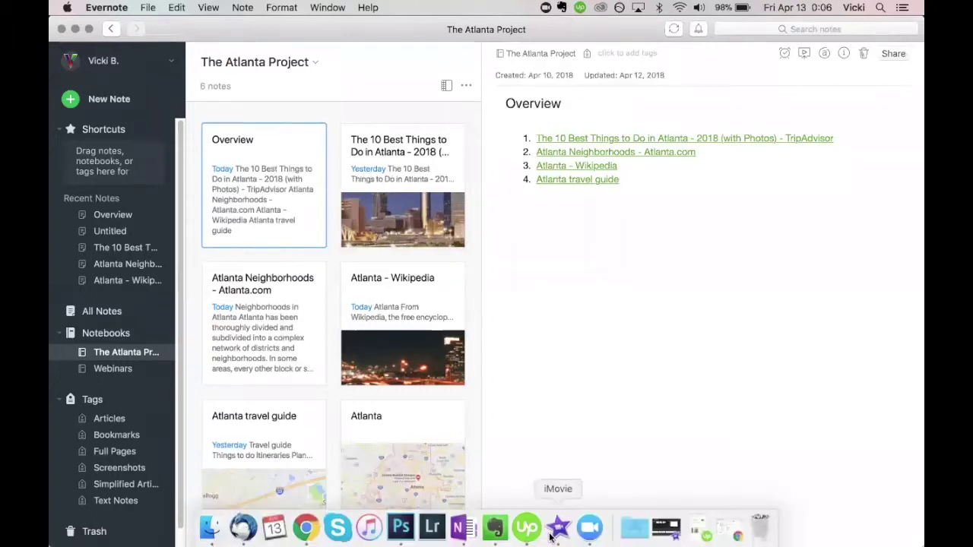
- Switch to OneNote and examine the full set of available note tags
left_click(461, 536)
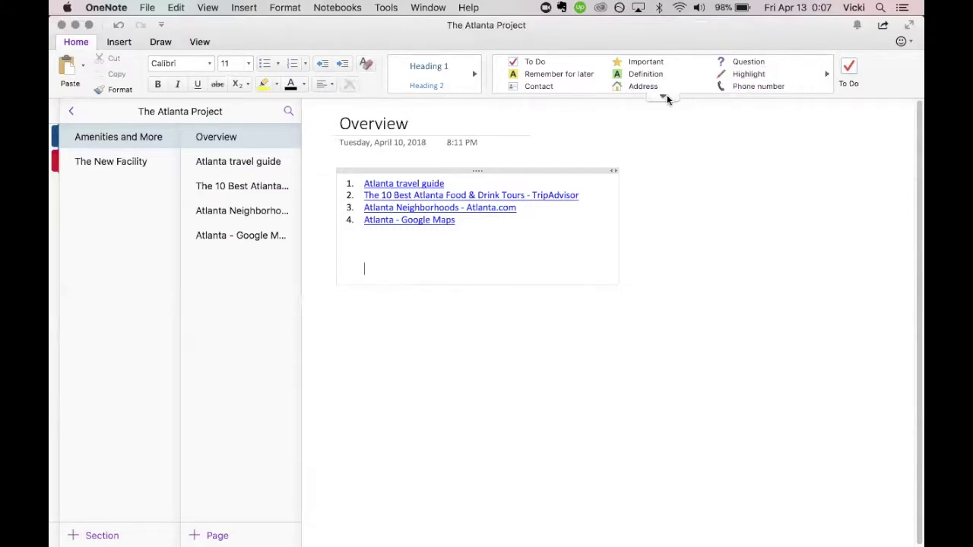
left_click(665, 97)
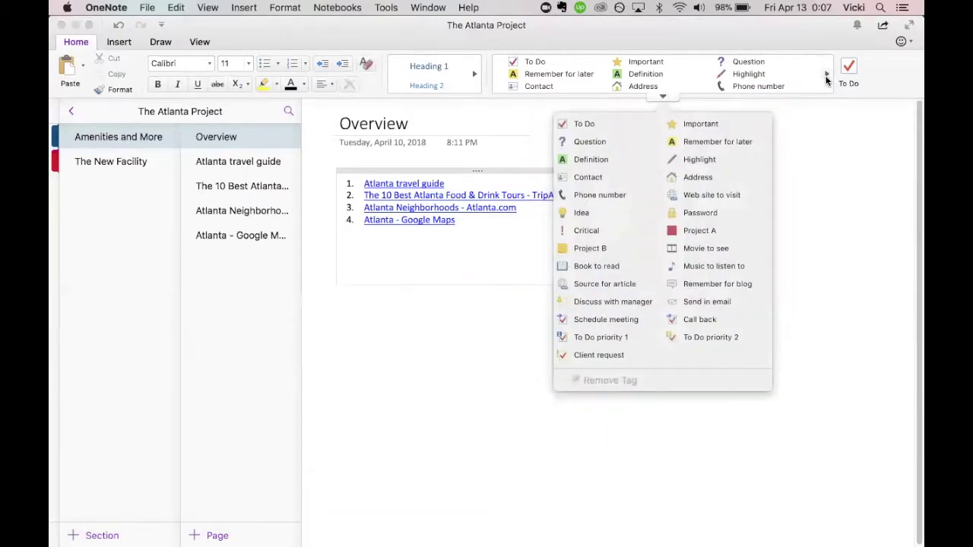
left_click(827, 74)
left_click(666, 94)
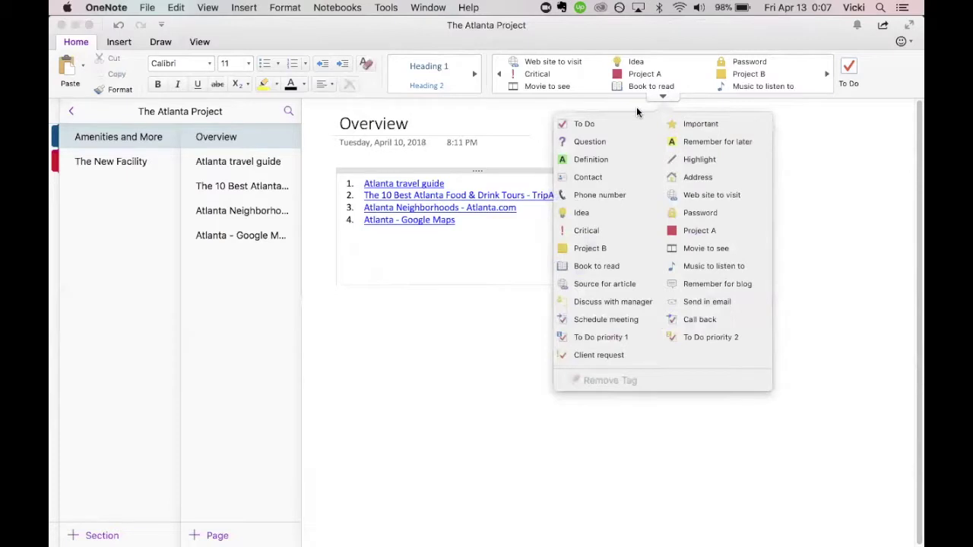
left_click(661, 99)
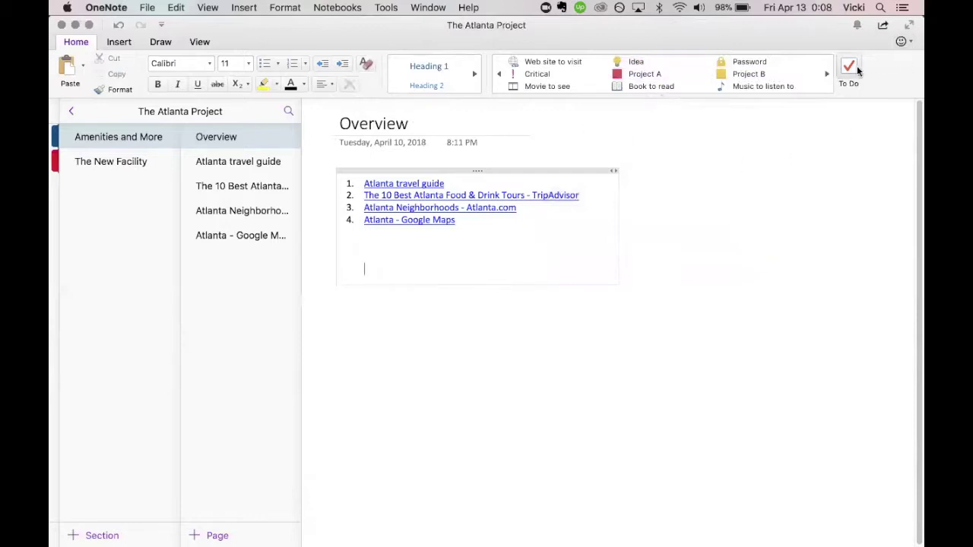
- Tag the Overview page title as To Do and mark its checkbox as completed
left_click(318, 137)
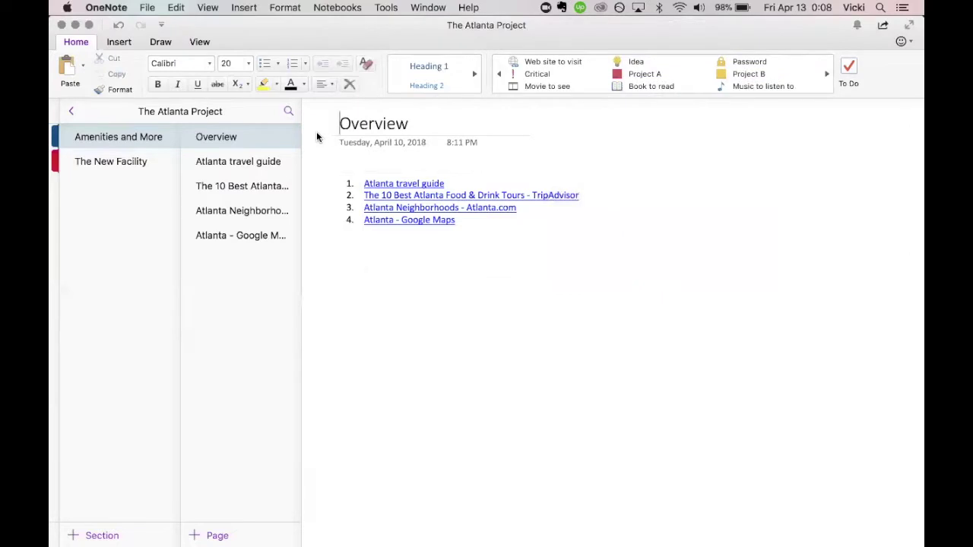
left_click(849, 70)
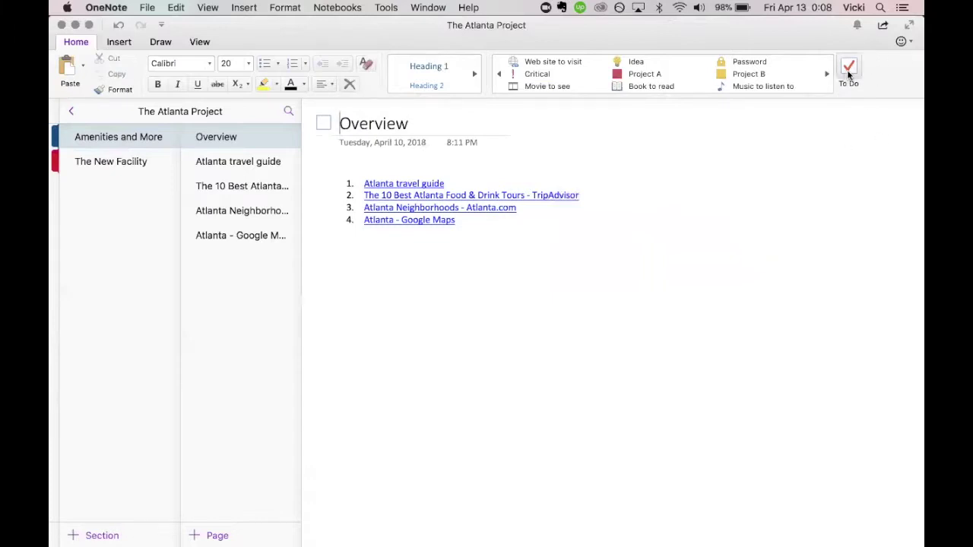
left_click(850, 72)
- Look through the pages of the Amenities and More section, comparing their titles with the tagged Overview page
left_click(246, 164)
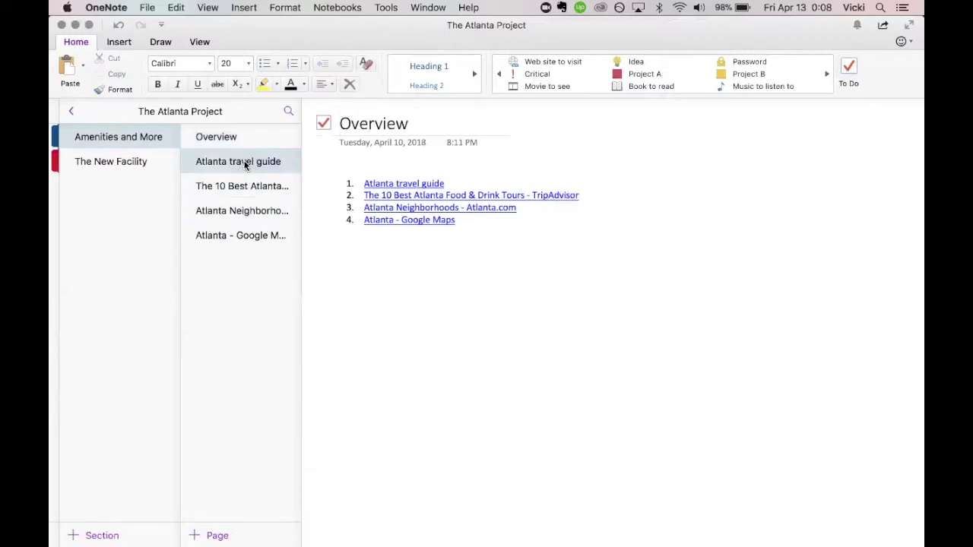
left_click(239, 190)
left_click(235, 163)
left_click(219, 137)
left_click(222, 185)
left_click(232, 211)
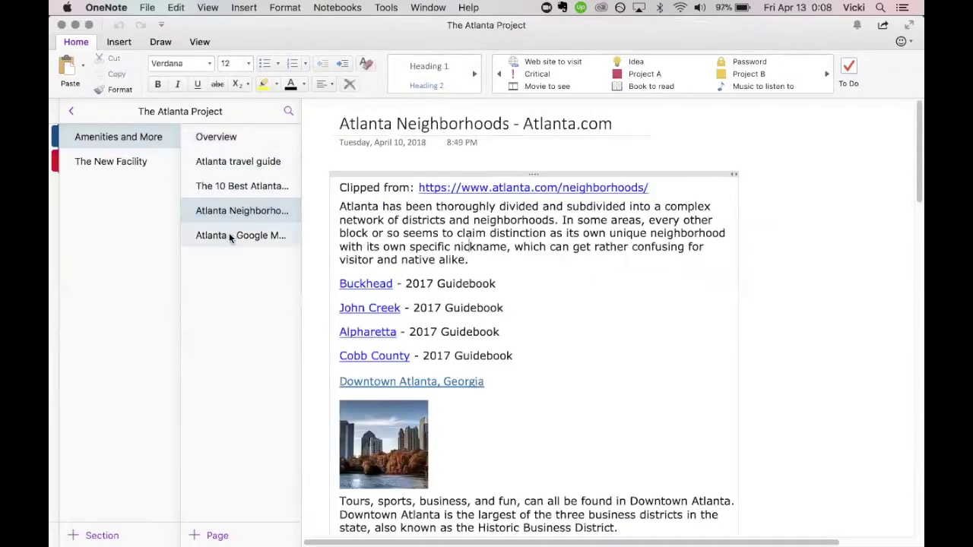
left_click(229, 236)
left_click(219, 135)
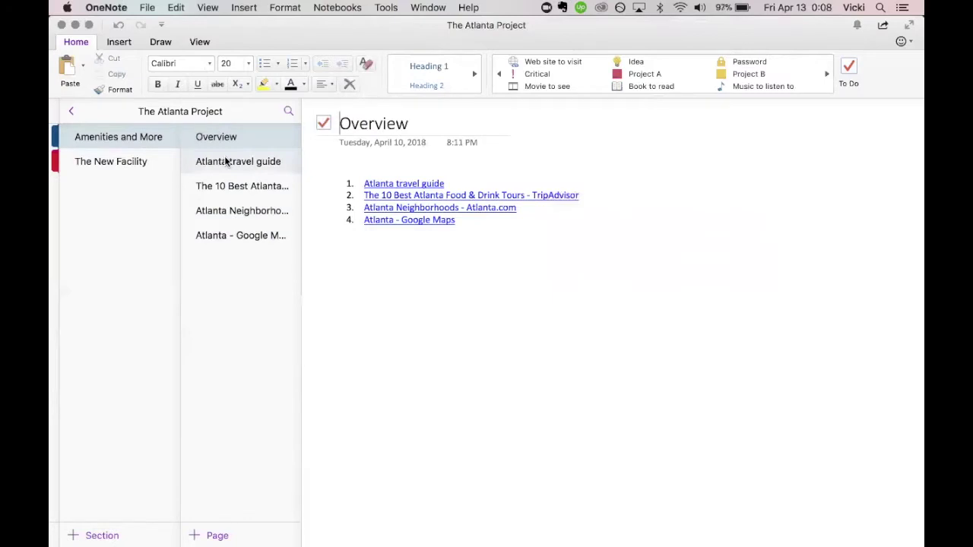
left_click(225, 162)
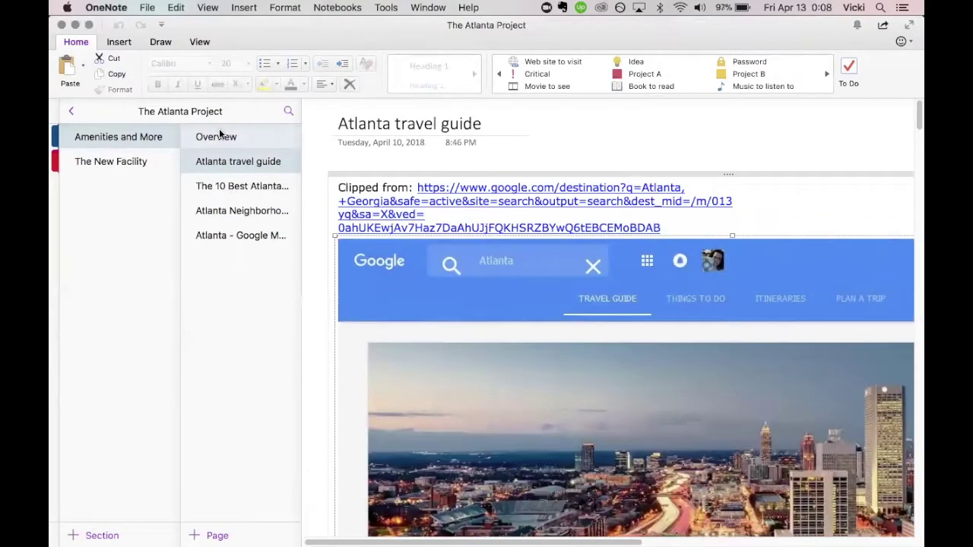
- Remove the To Do tag from the title of the Overview page
left_click(219, 135)
left_click(851, 70)
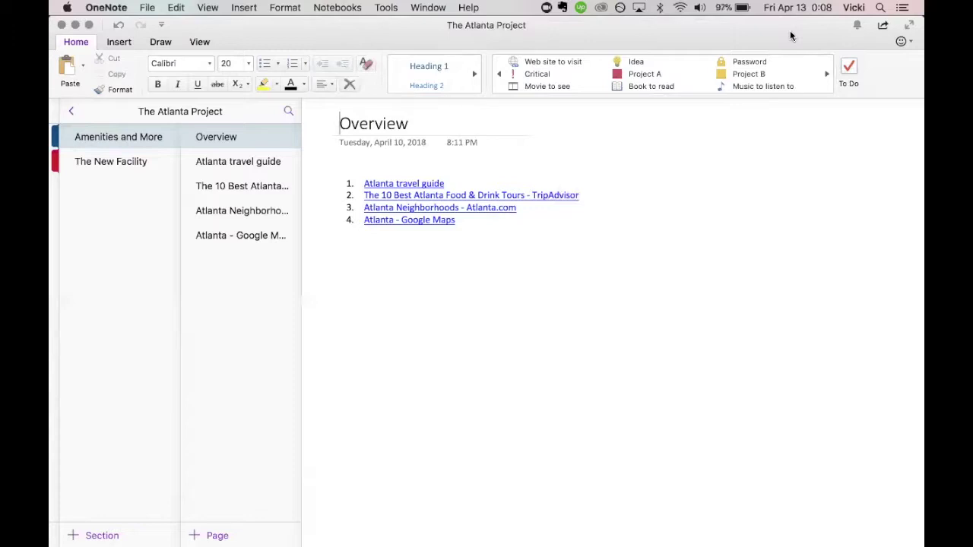
- Switch to Evernote and tag the Overview note in The Atlanta Project notebook with Atlanta
mouse_move(588, 538)
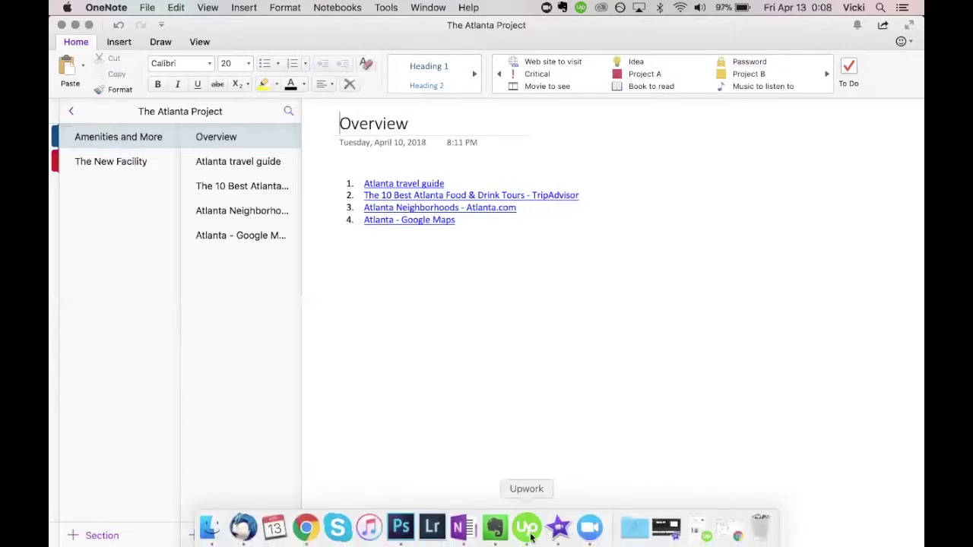
left_click(495, 536)
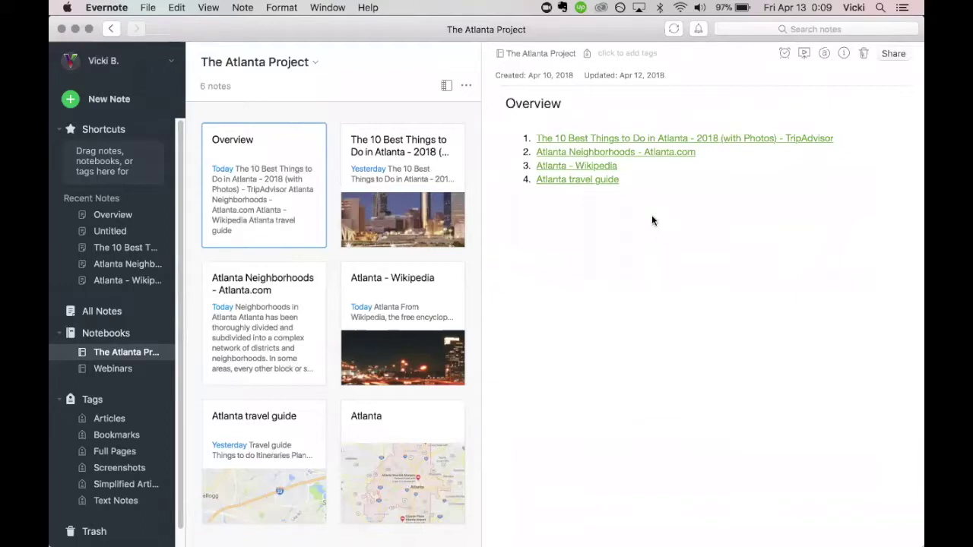
left_click(624, 51)
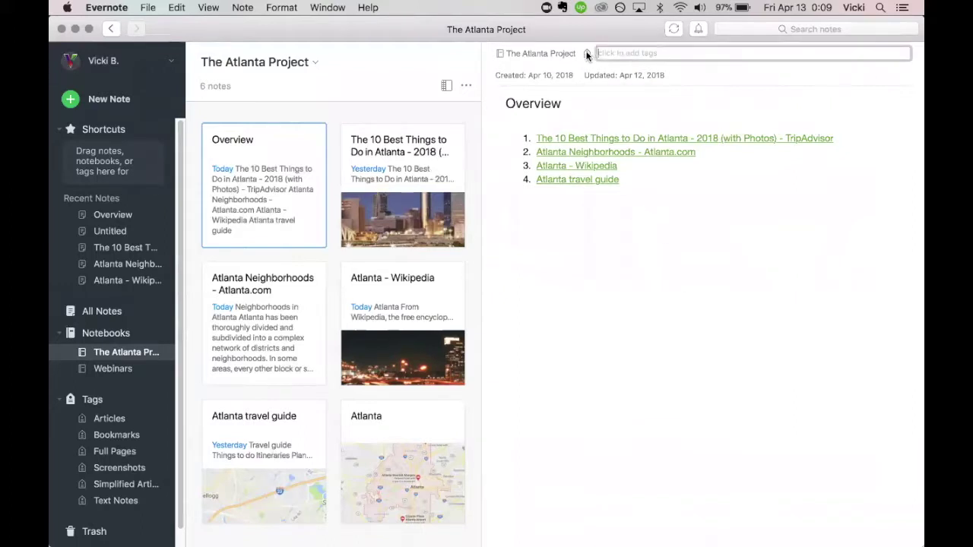
left_click(661, 52)
type("Atlanta")
key("Return")
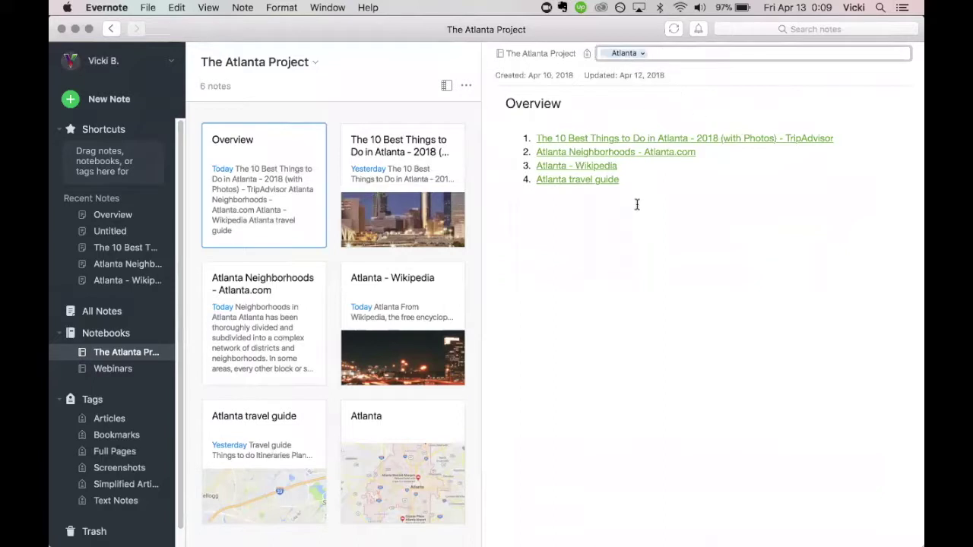
- Add the Atlanta tag to the note The 10 Best Things to Do in Atlanta
left_click(426, 209)
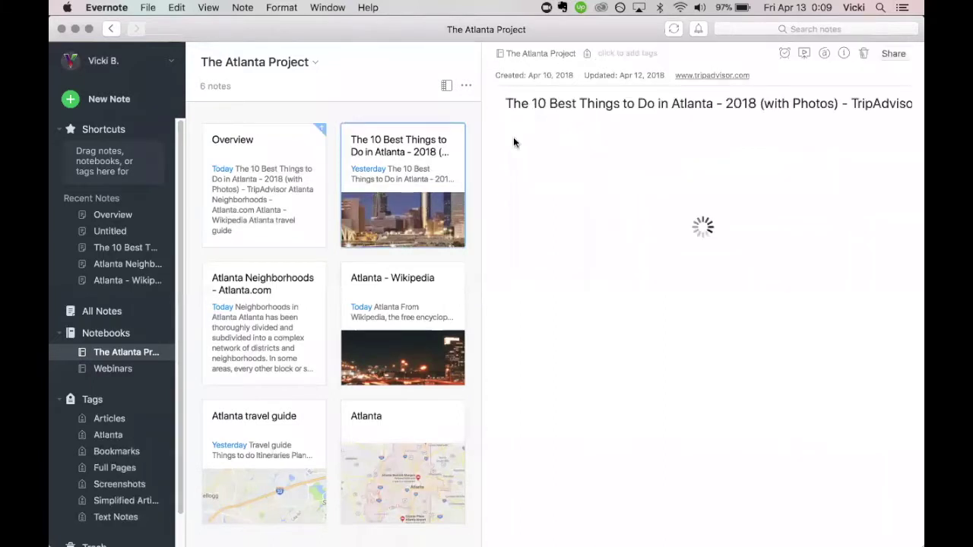
left_click(604, 53)
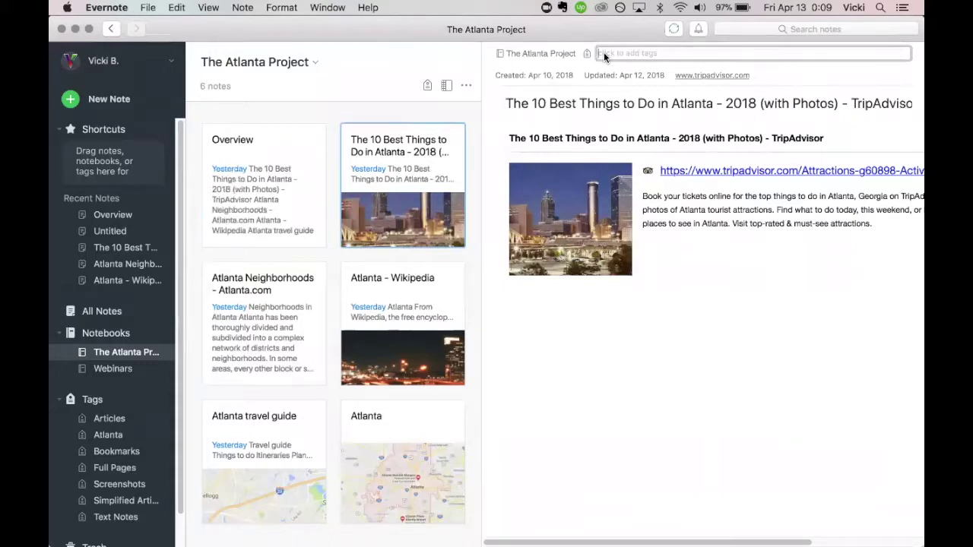
type("Atlanta")
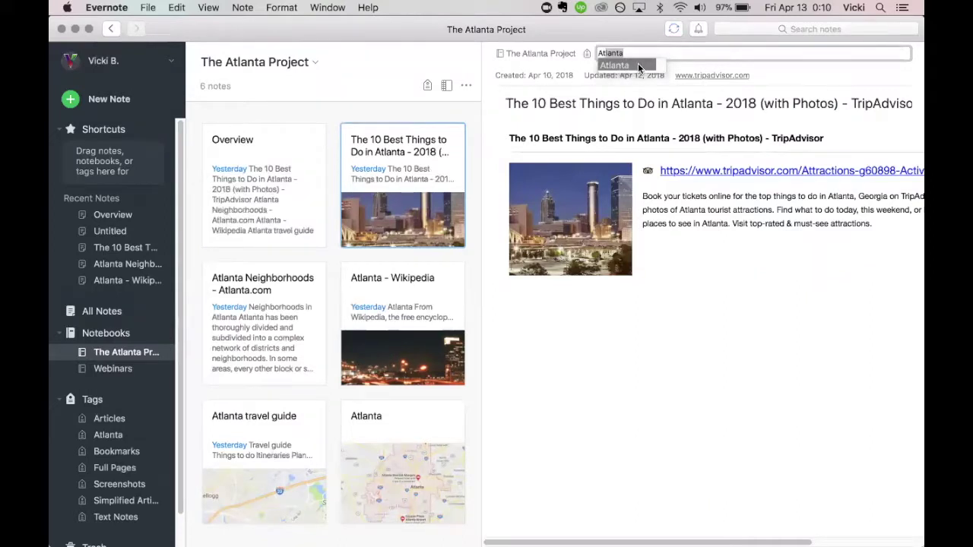
left_click(656, 65)
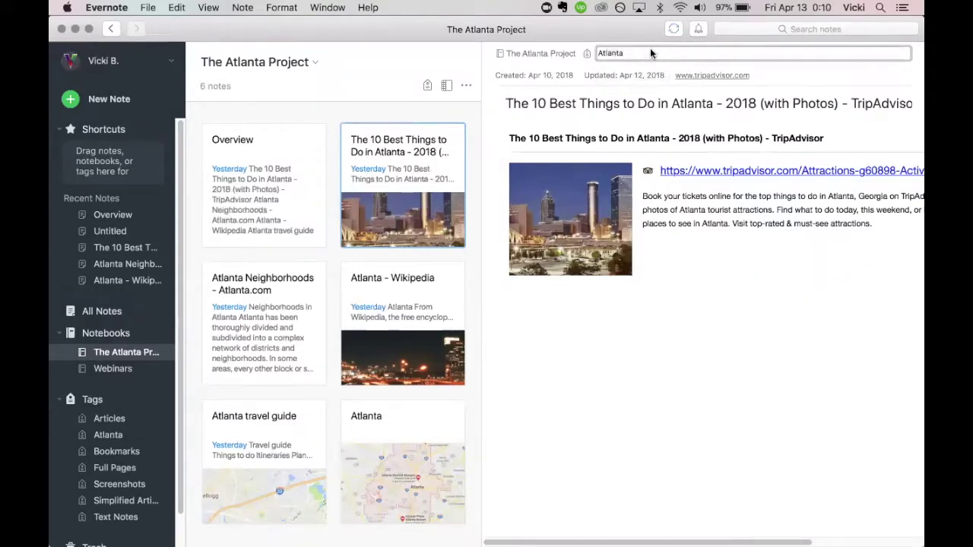
key("Return")
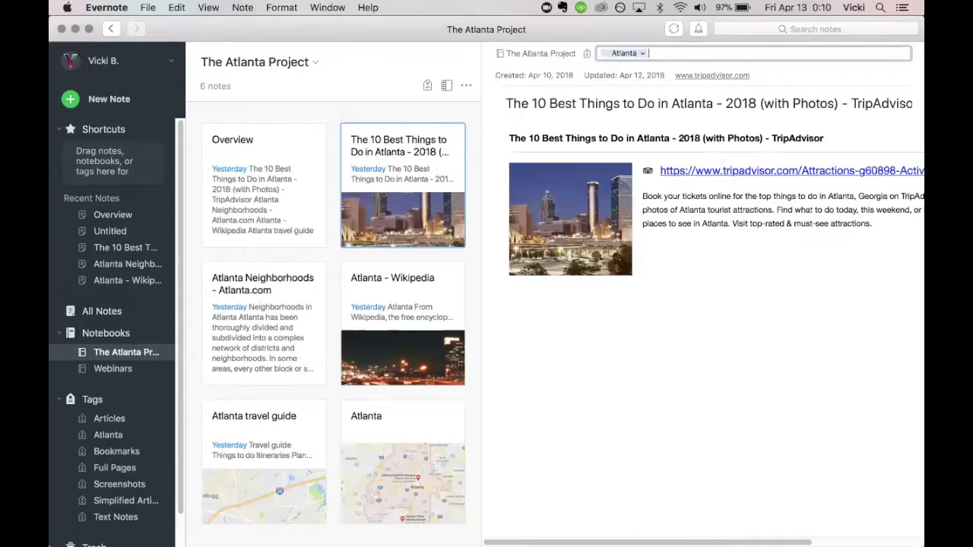
- Check the options of the TripAdvisor note's Atlanta tag and add Bookmarks as a second tag
left_click(643, 54)
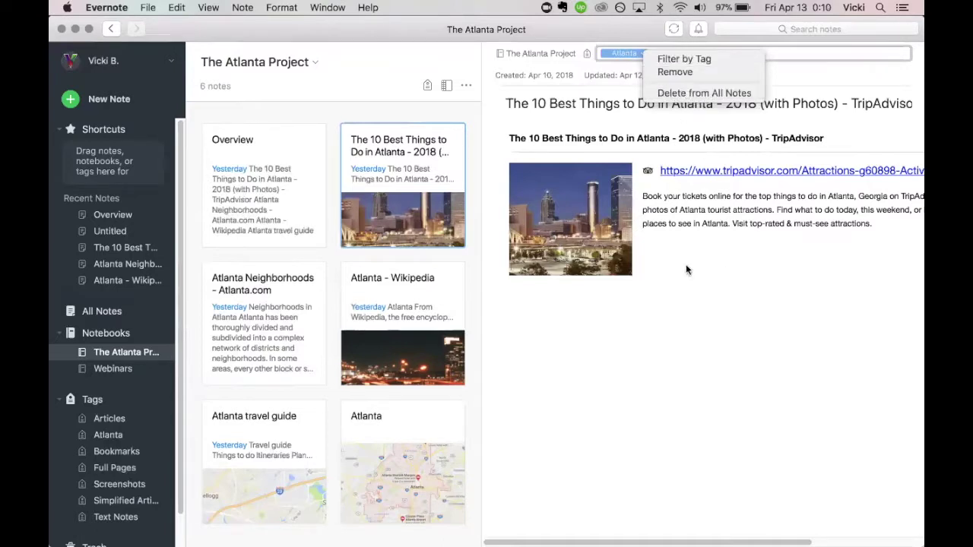
key("Escape")
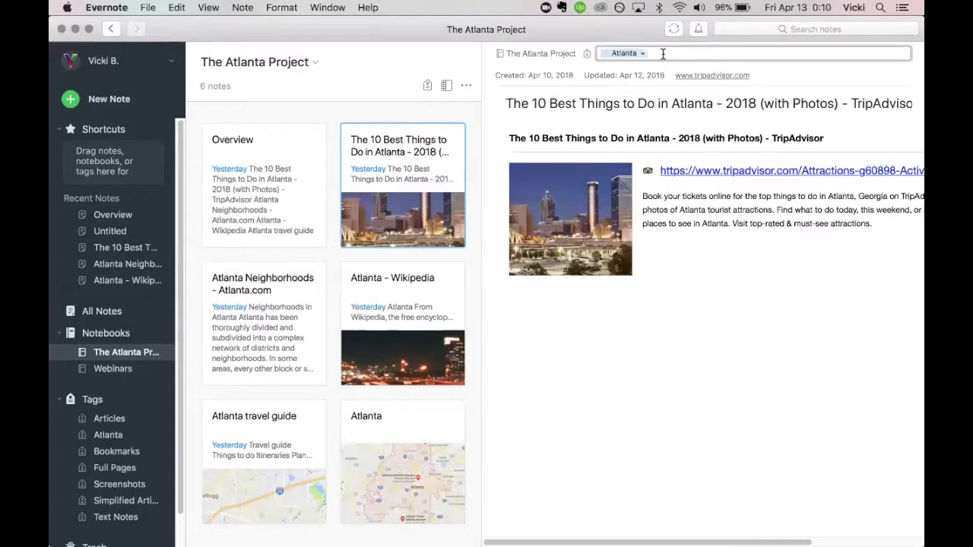
type("L")
key("BackSpace")
type("Bookmarks")
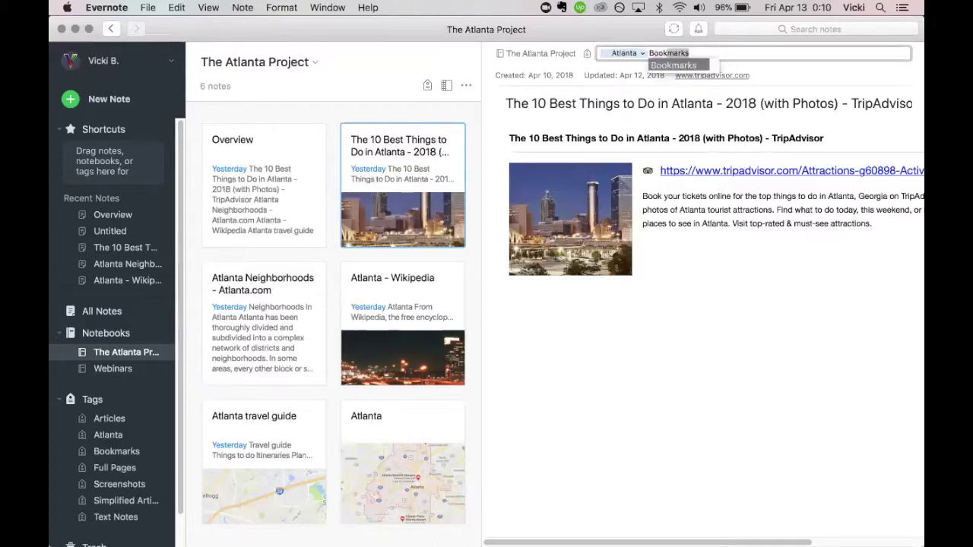
key("Return")
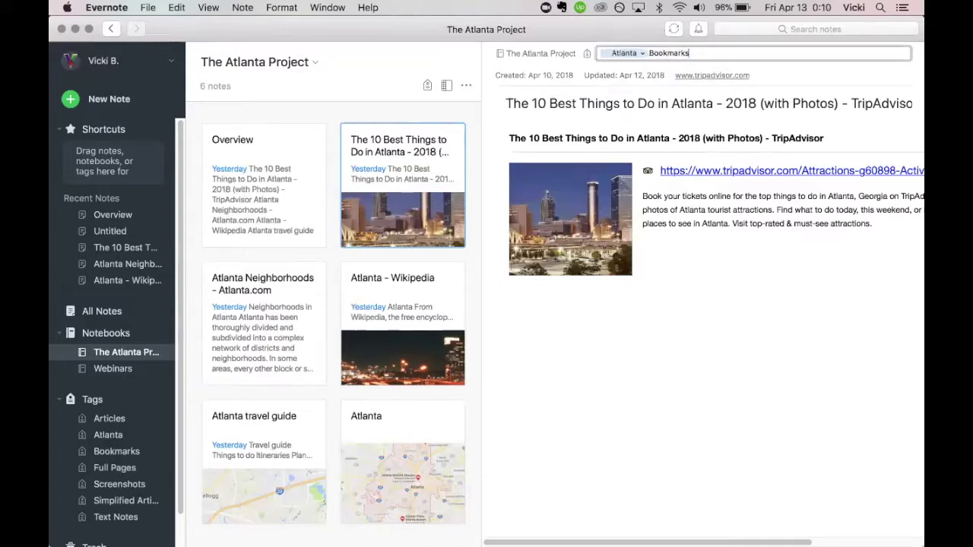
left_click(682, 243)
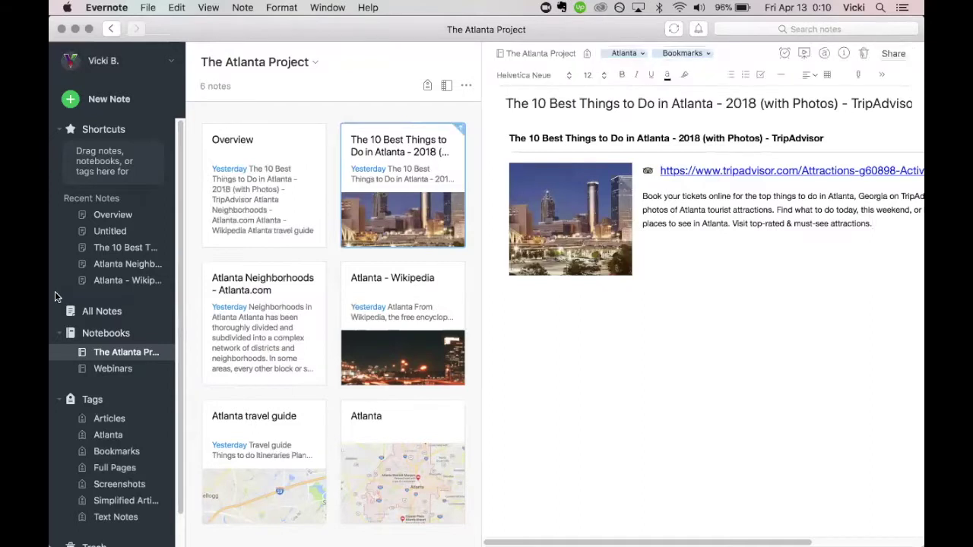
- Review the full tag list and the notes under Atlanta, Articles, Bookmarks and Full Pages, and return to The Atlanta Project notebook
left_click(93, 400)
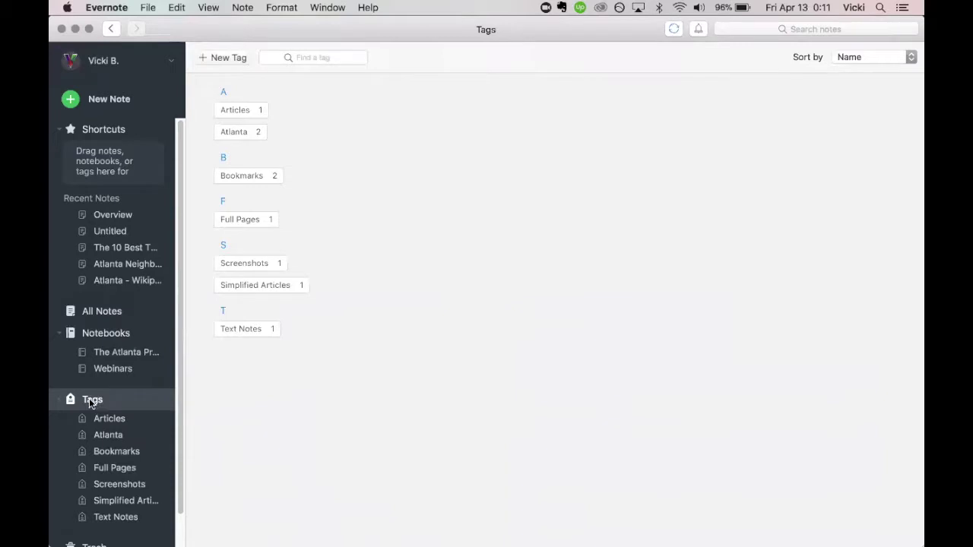
left_click(107, 437)
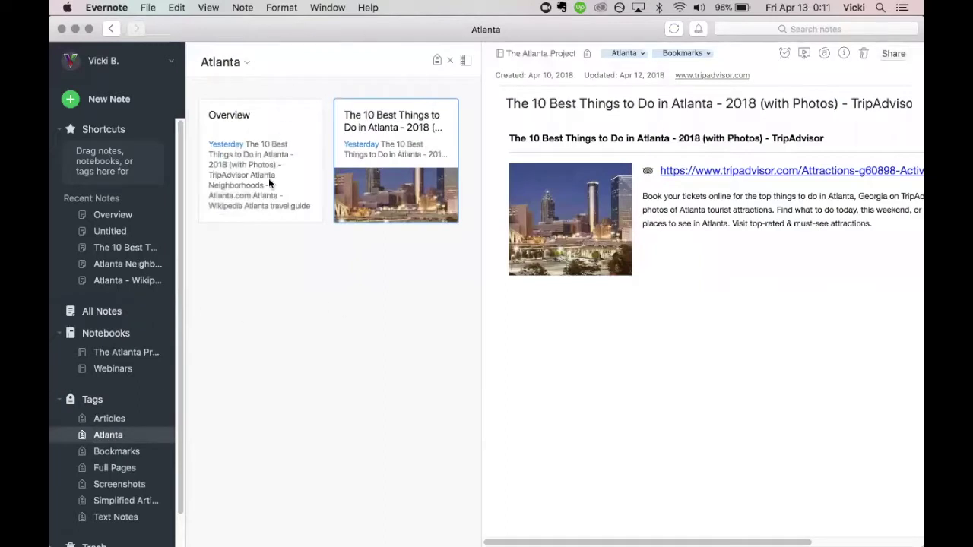
left_click(112, 418)
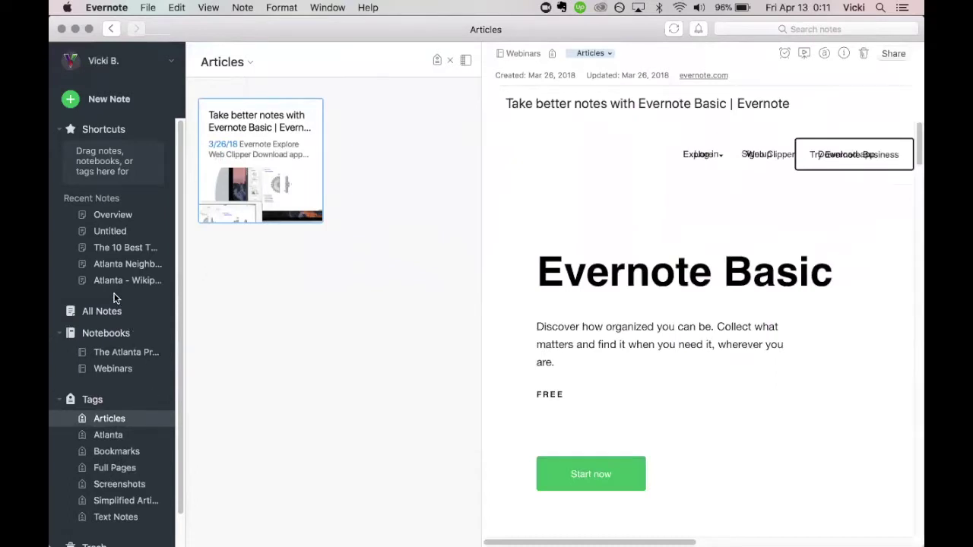
left_click(116, 453)
left_click(116, 469)
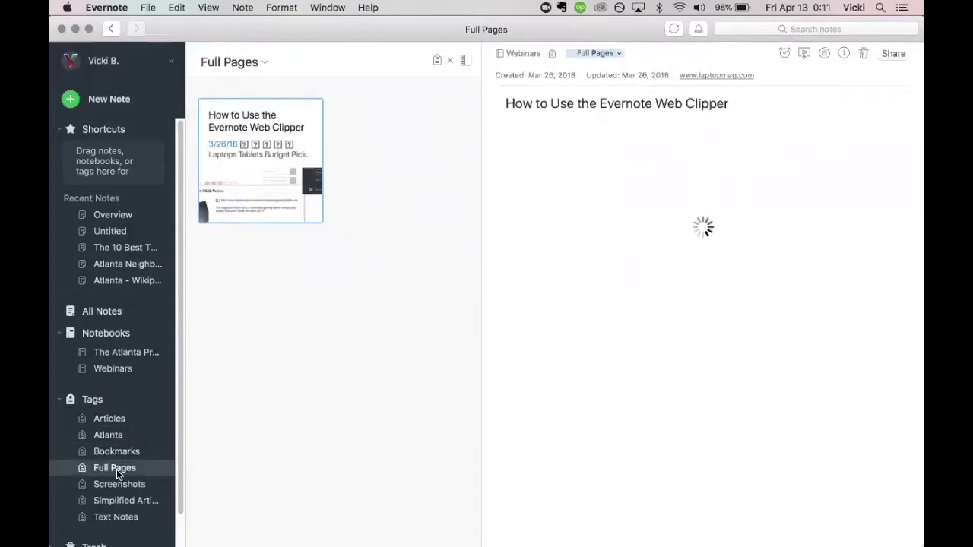
left_click(111, 419)
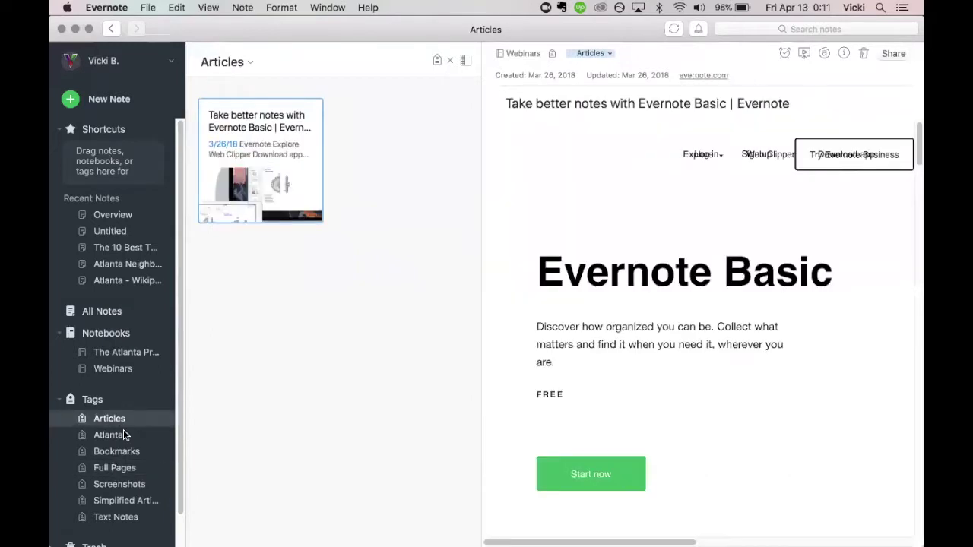
left_click(92, 400)
left_click(116, 354)
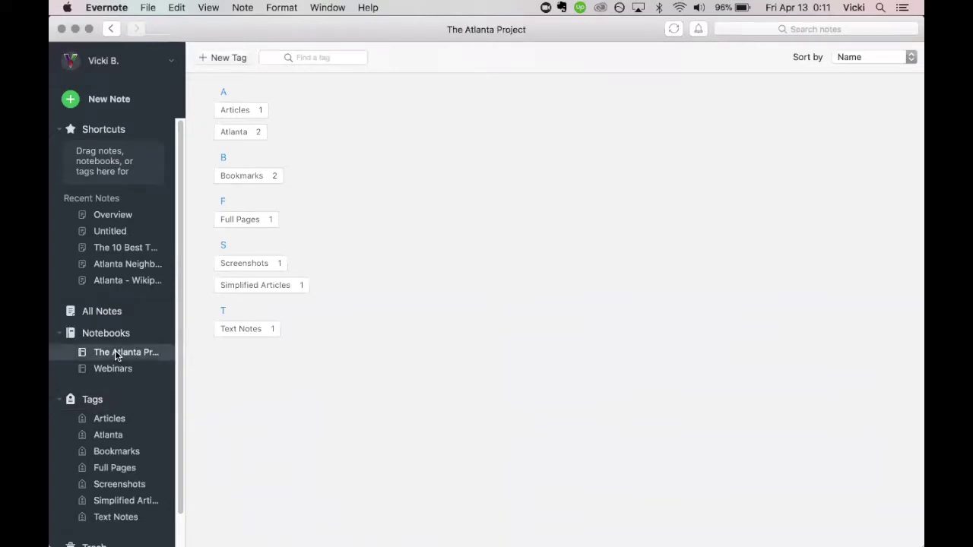
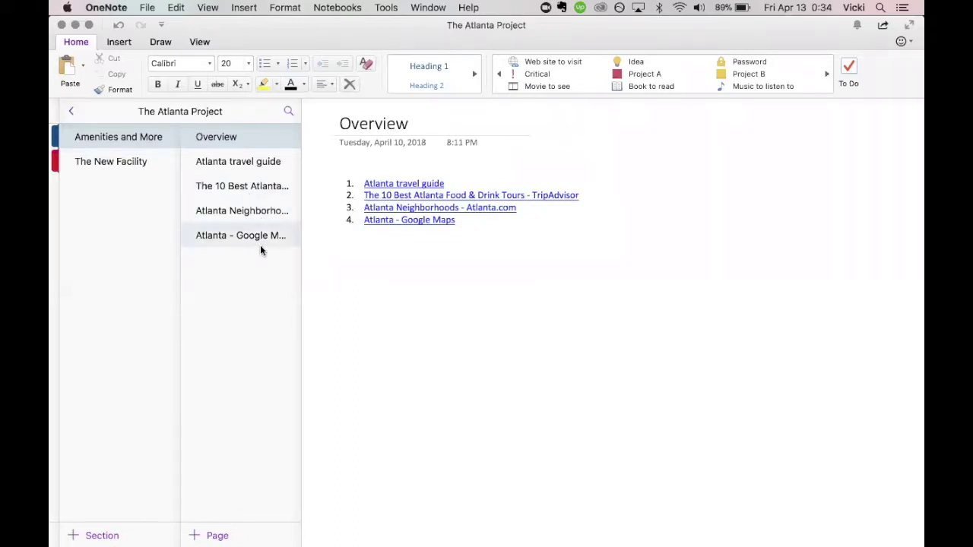
- In OneNote's Webinars notebook, open the [Region] page comparing the web clippers and read through its clipped image
left_click(229, 169)
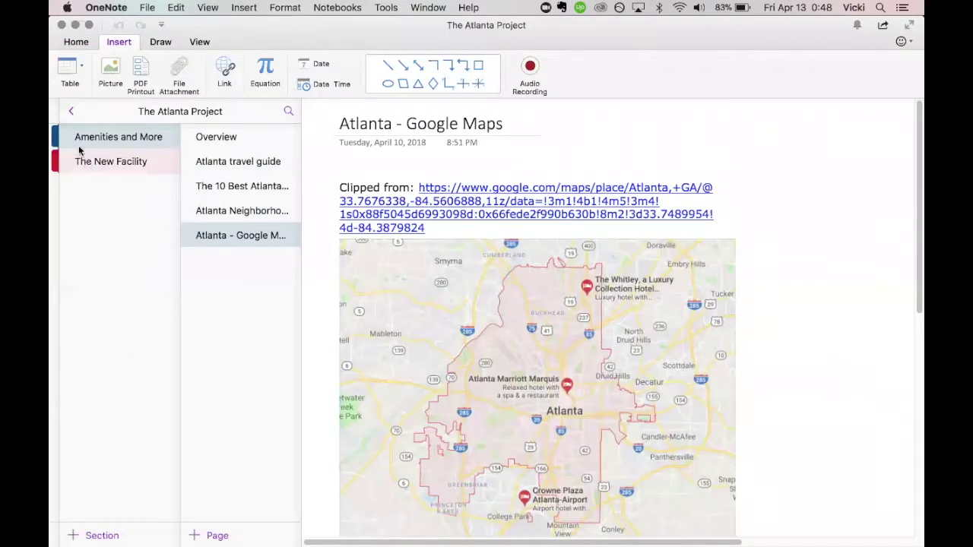
left_click(68, 112)
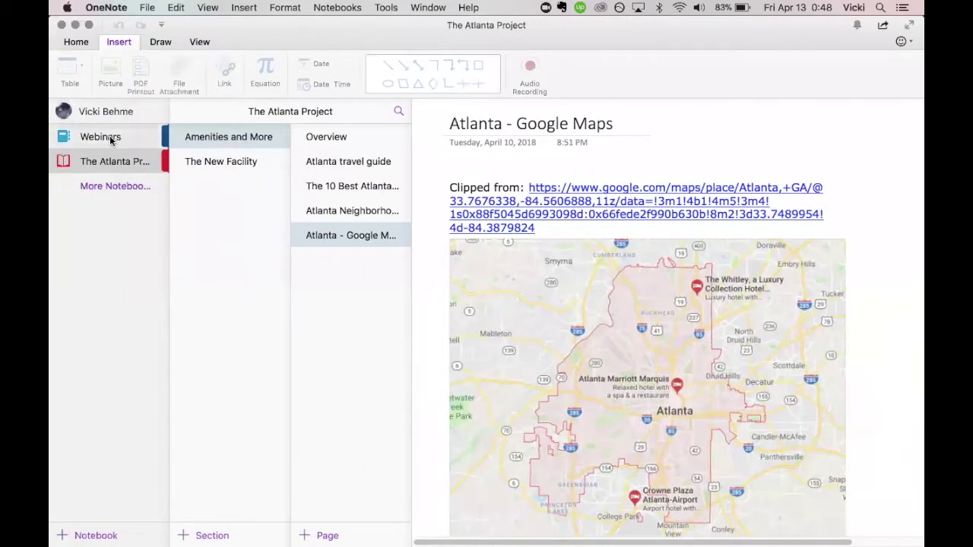
left_click(112, 136)
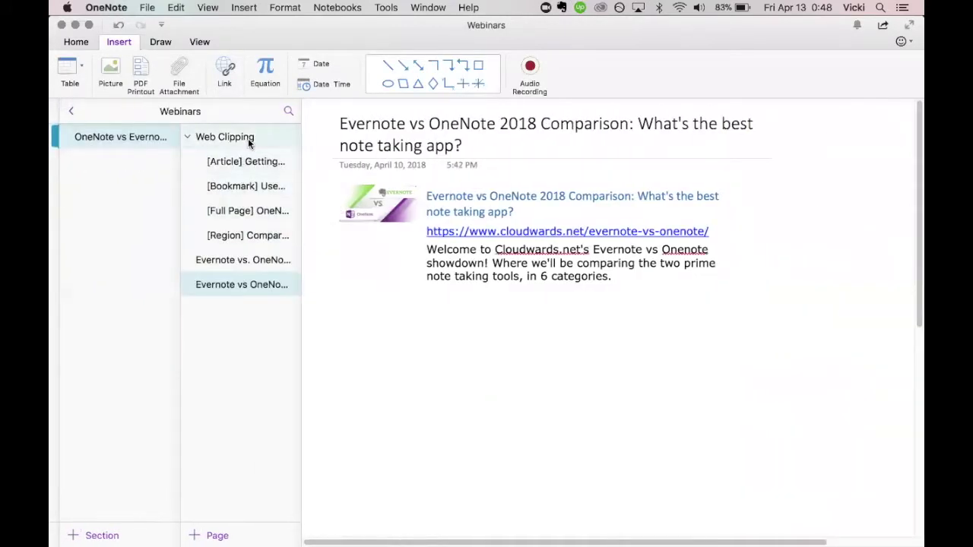
left_click(253, 236)
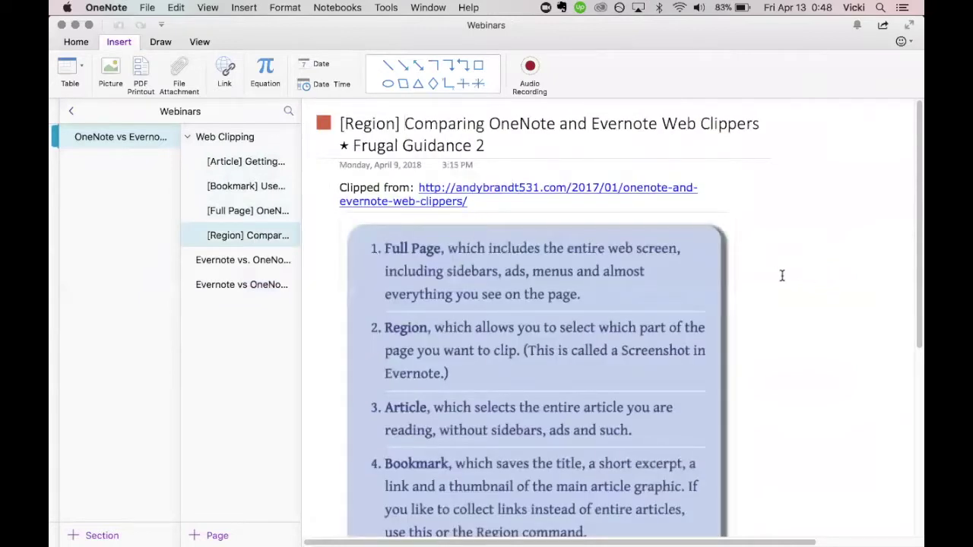
scroll(776, 275, "down", 2)
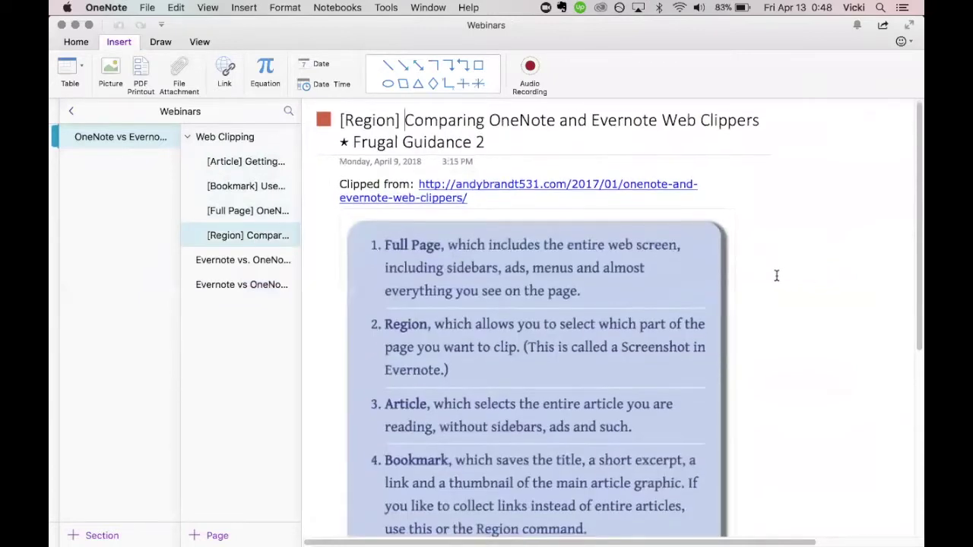
scroll(777, 275, "down", 5)
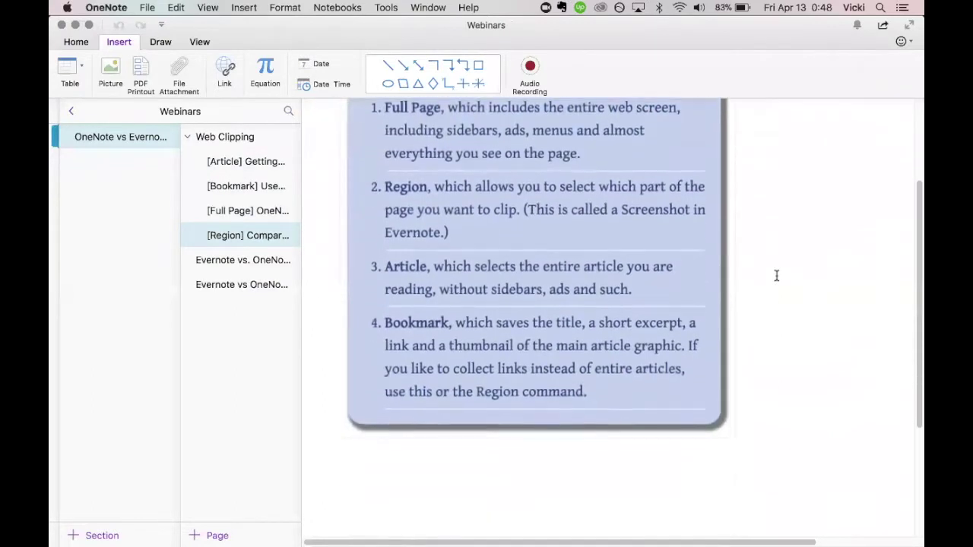
scroll(776, 275, "up", 6)
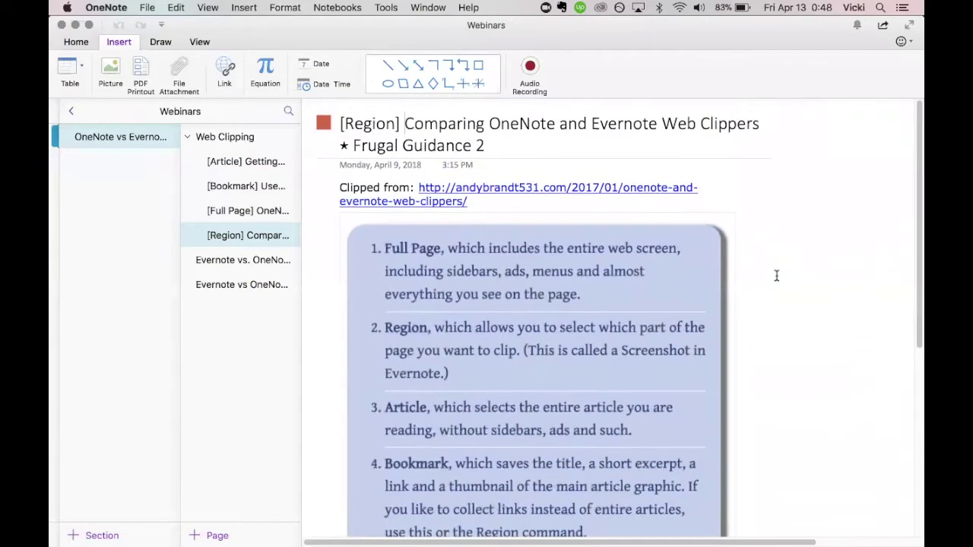
scroll(776, 275, "down", 8)
scroll(776, 276, "up", 2)
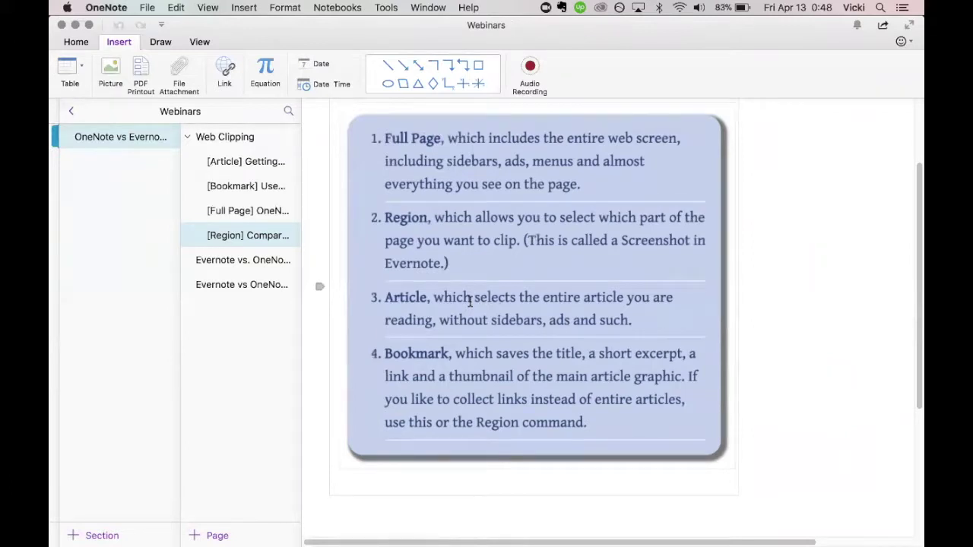
- Copy the text from the clipped picture on the [Region] page and paste it below the picture
left_click(423, 233)
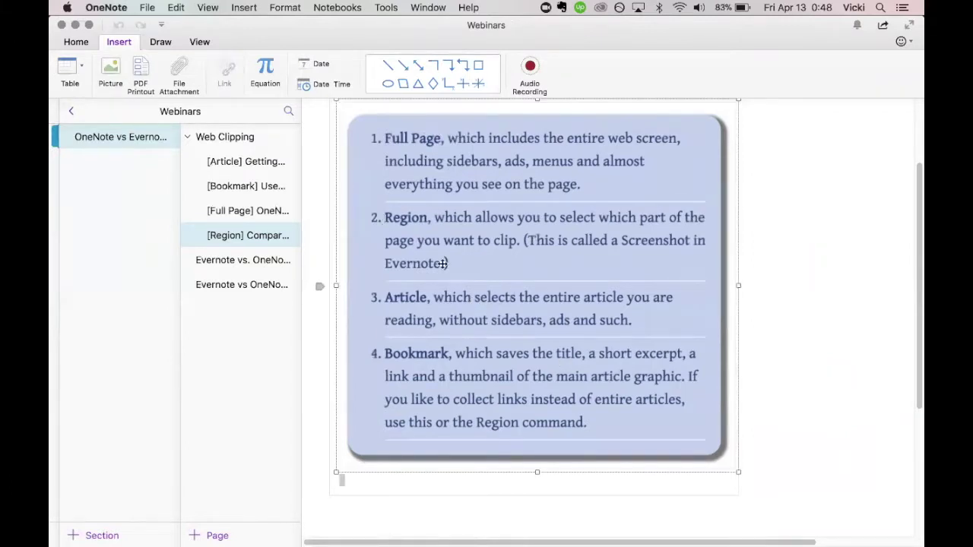
scroll(444, 263, "down", 2)
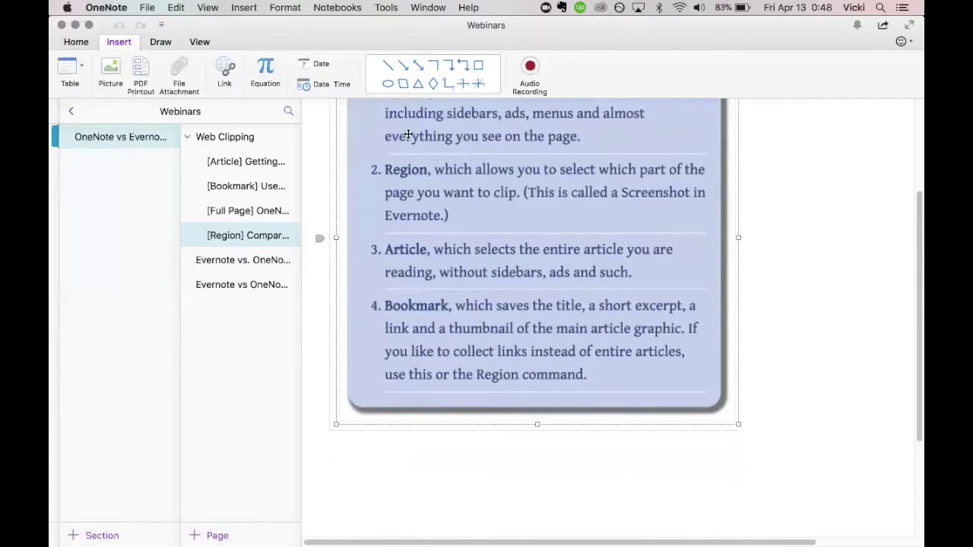
right_click(466, 232)
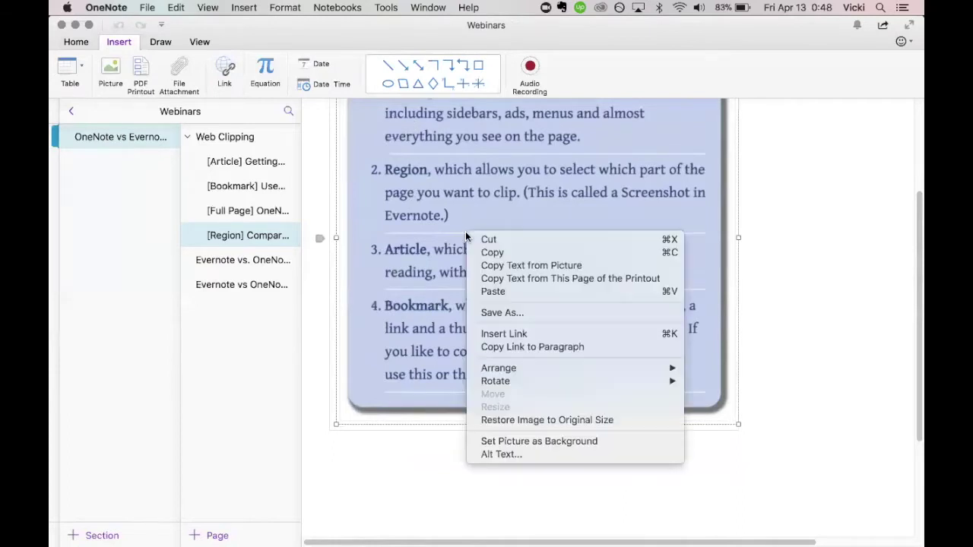
left_click(500, 265)
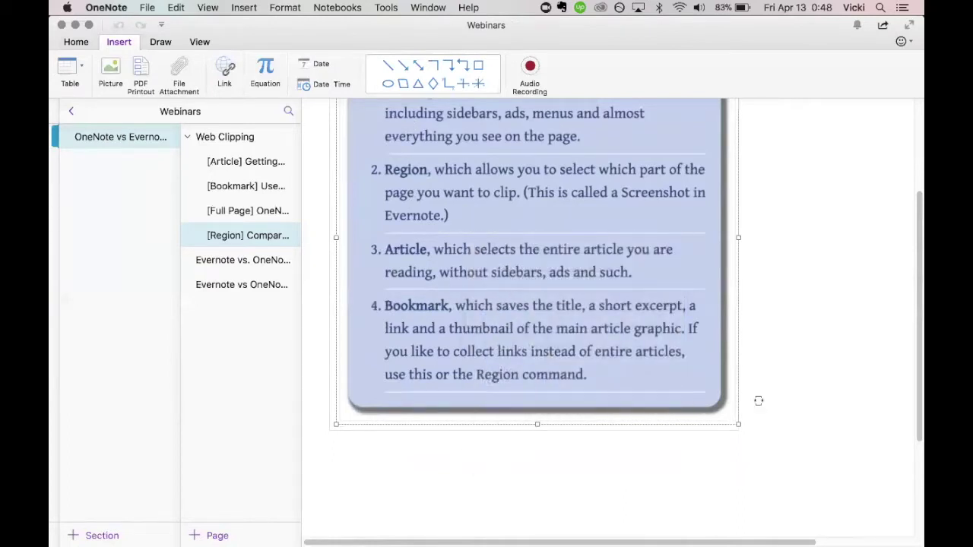
scroll(762, 403, "down", 6)
left_click(340, 323)
key("super+v")
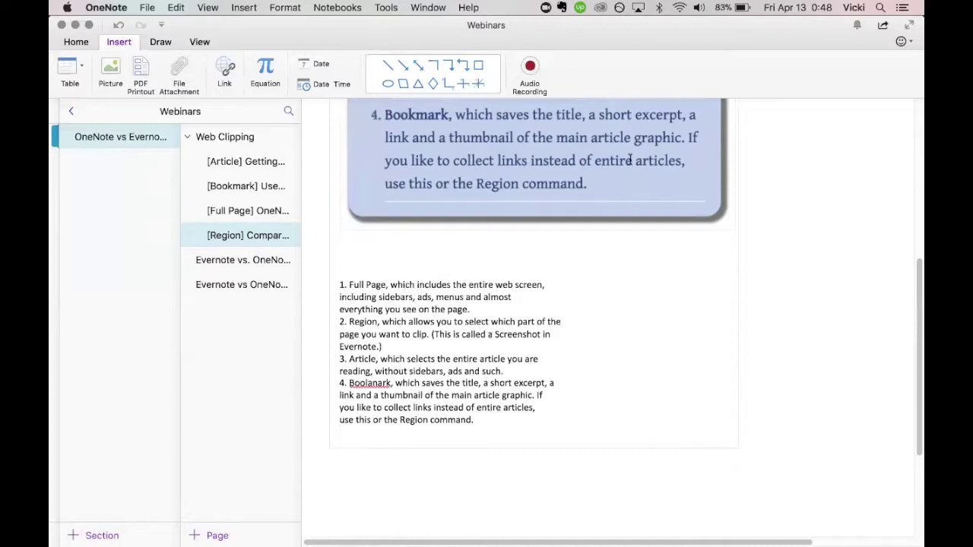
- Correct the misspelled first word of item 4 in the pasted text to Bookmark
left_click(403, 392)
left_click(372, 383)
key("BackSpace")
key("BackSpace")
type("k")
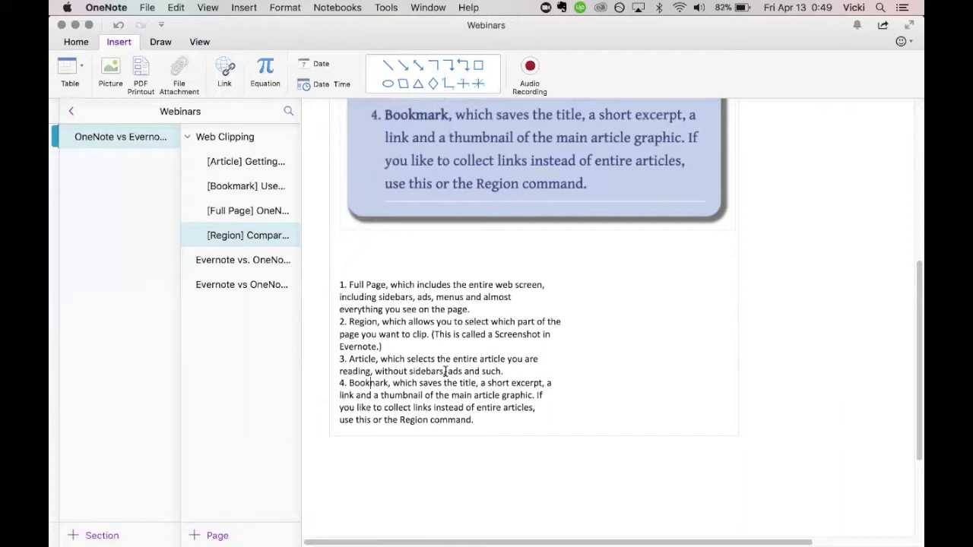
- Retype the letter m in the word Bookmark at the start of item 4 in the pasted text
key("BackSpace")
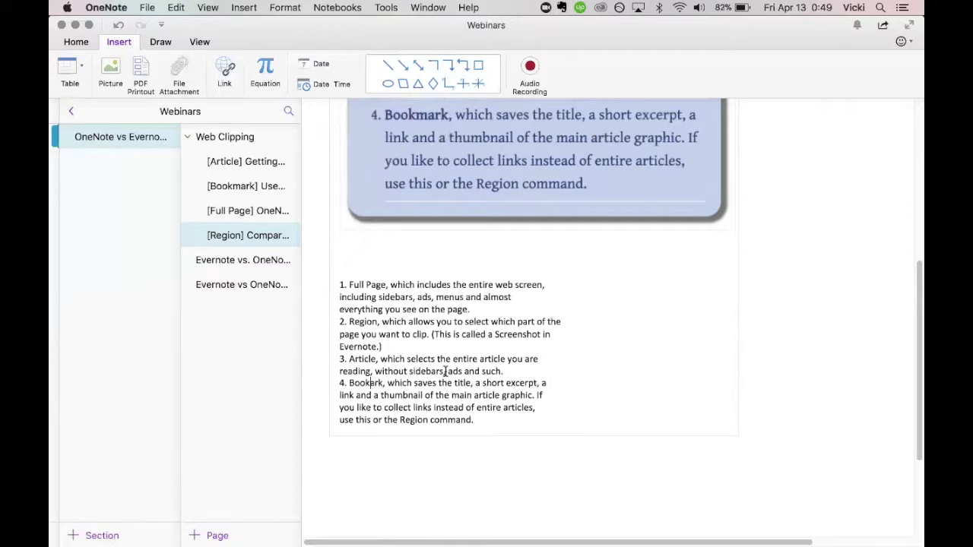
type("m")
left_click(504, 416)
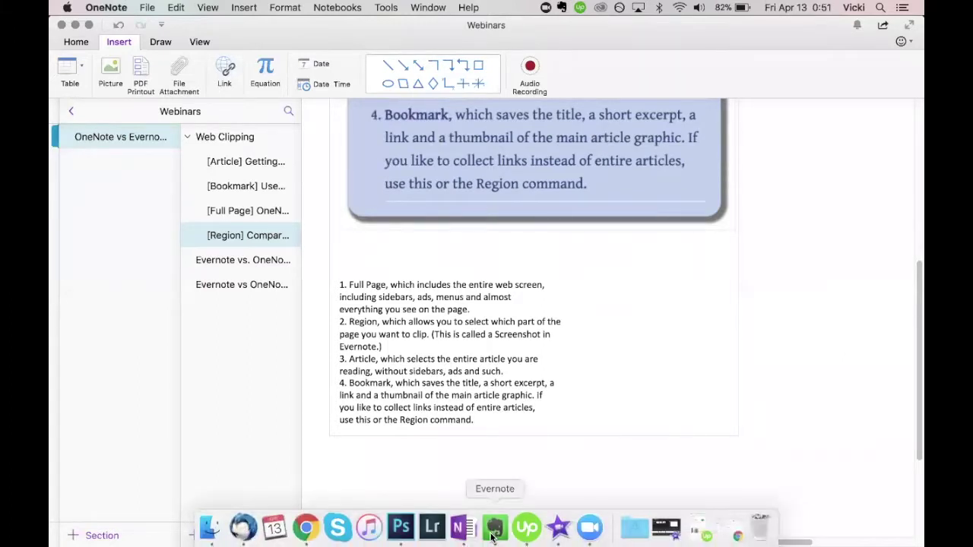
- Switch to Evernote and examine the place names on the clipped map in the Atlanta note
left_click(495, 528)
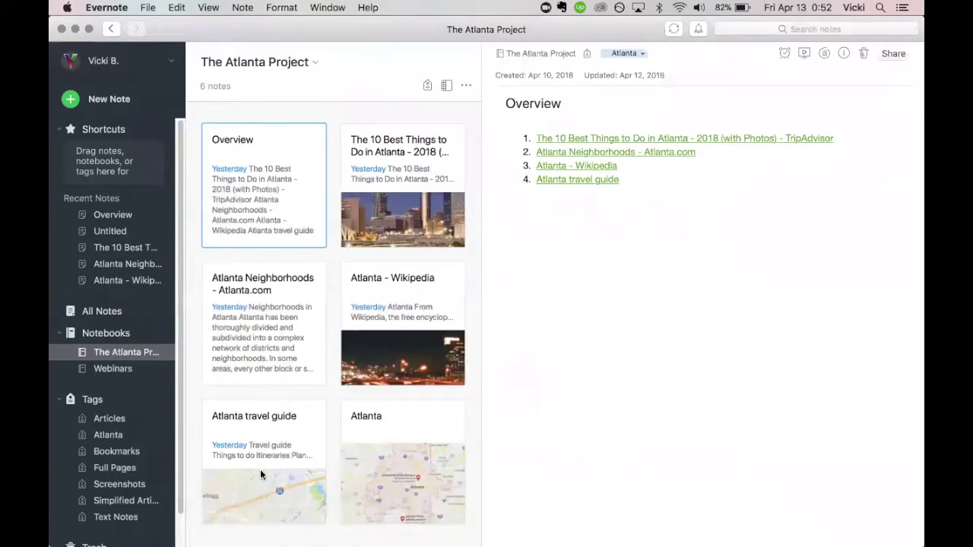
left_click(394, 452)
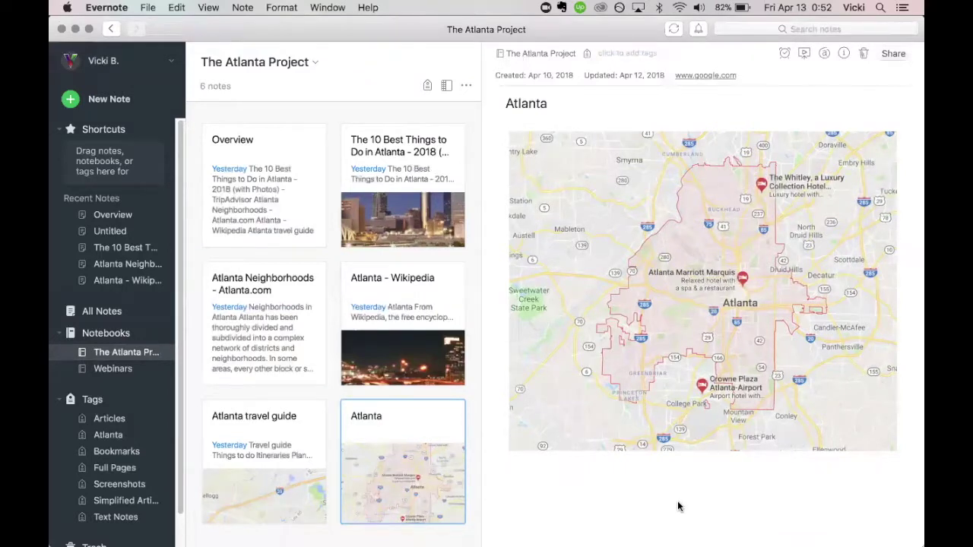
left_click(807, 29)
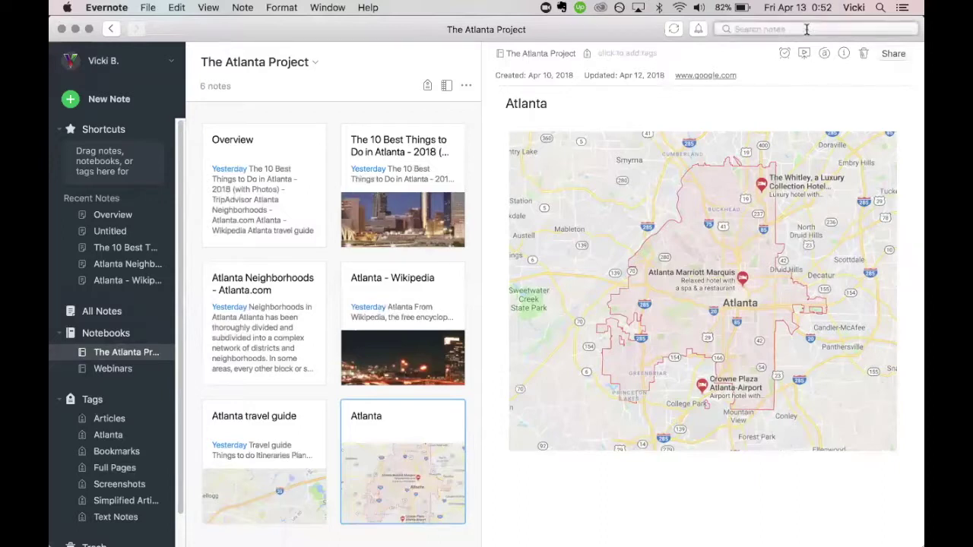
left_click(729, 507)
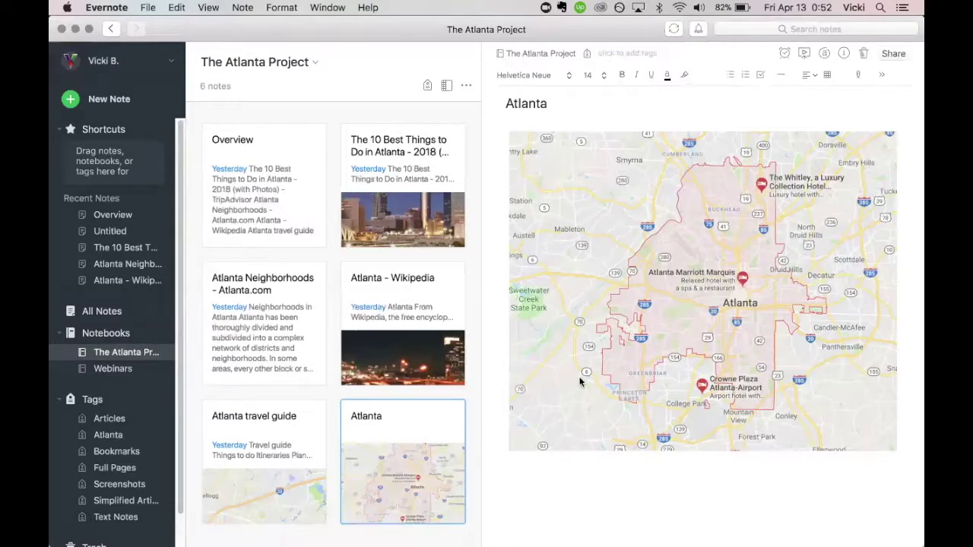
left_click(678, 500)
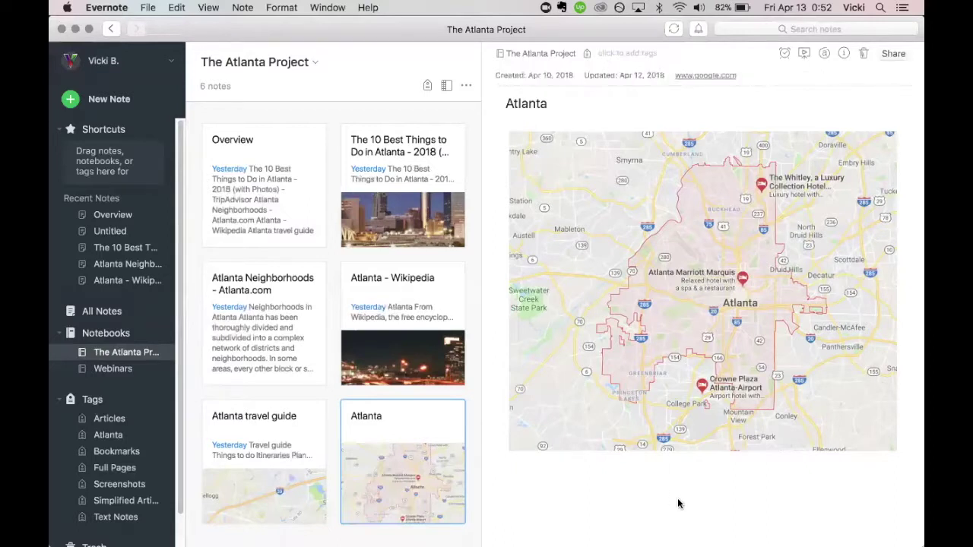
left_click(701, 418)
left_click(784, 465)
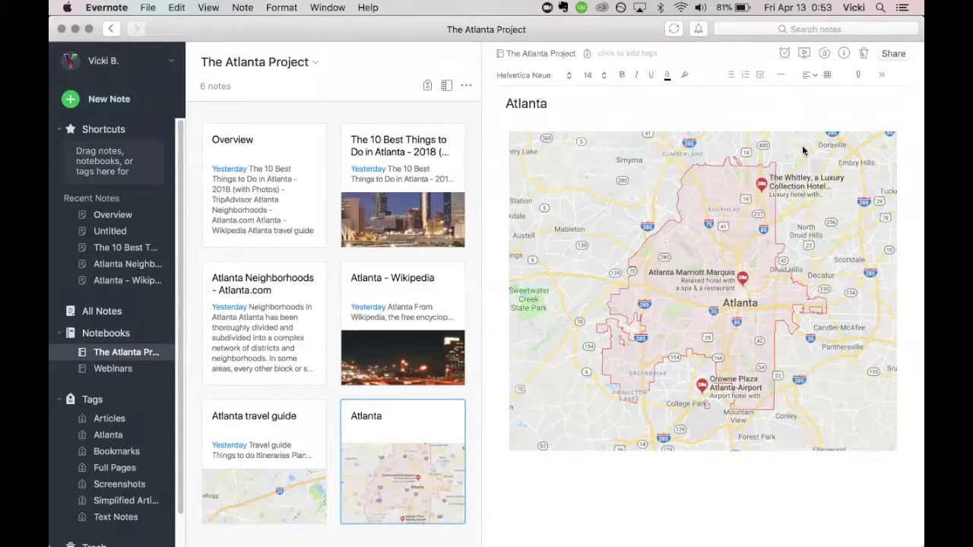
- Search all Evernote notes for "panthersville" to test whether text inside the clipped map is searchable
left_click(819, 28)
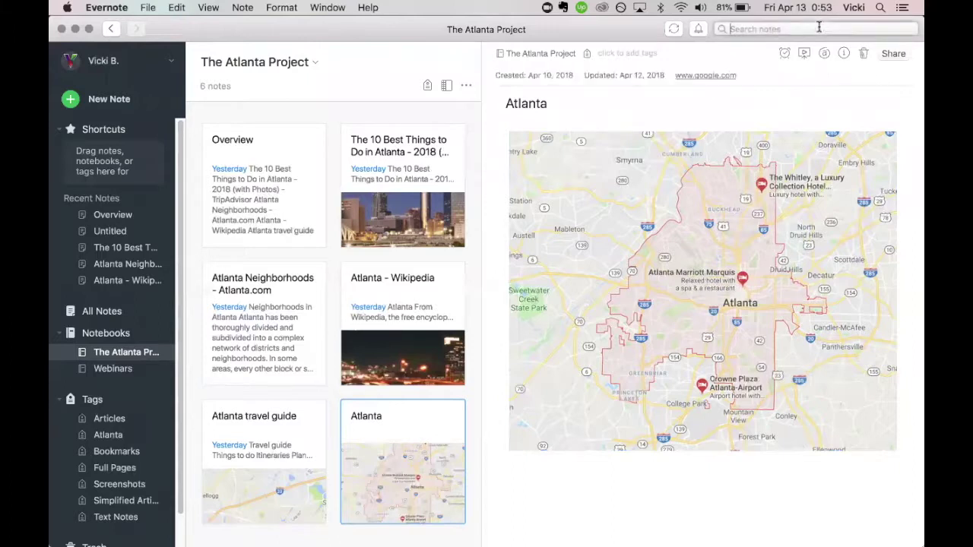
type("p")
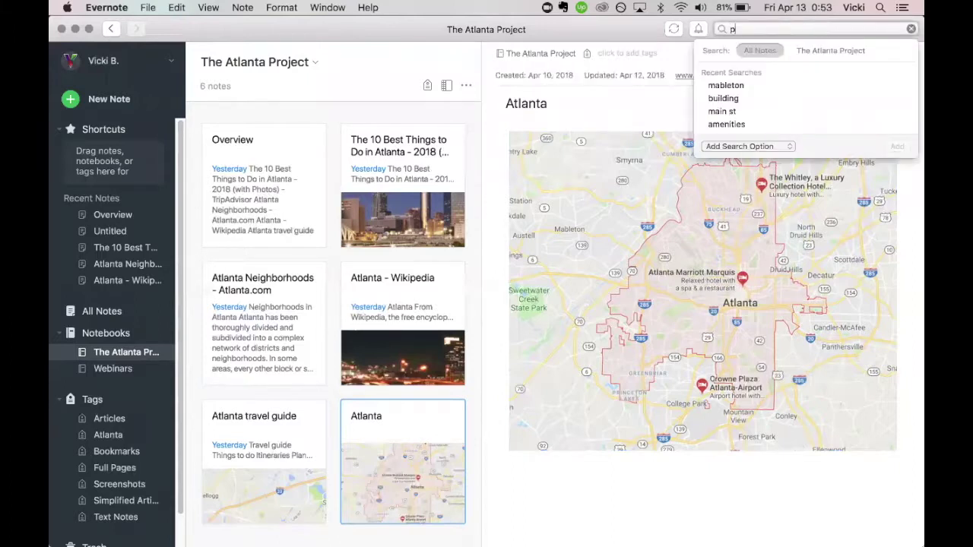
type("anthersville")
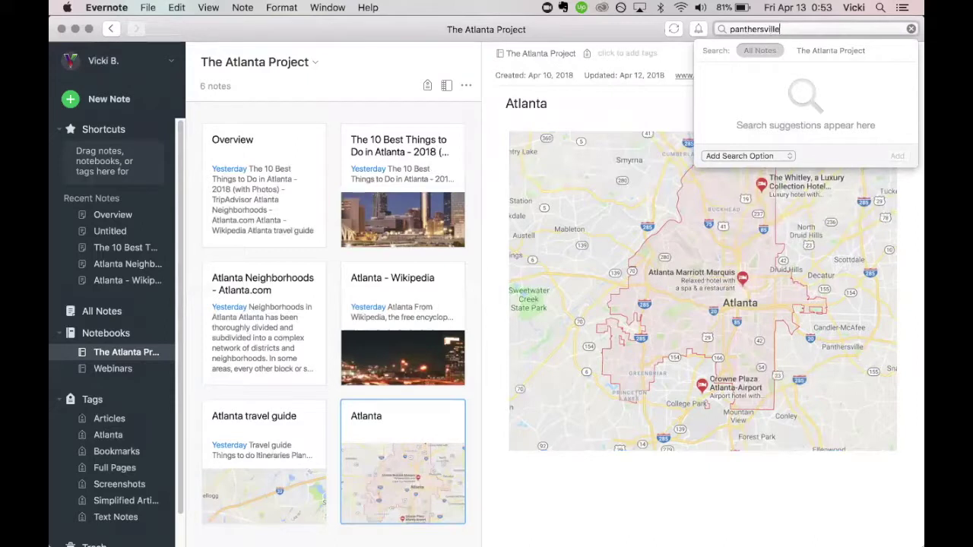
key("Return")
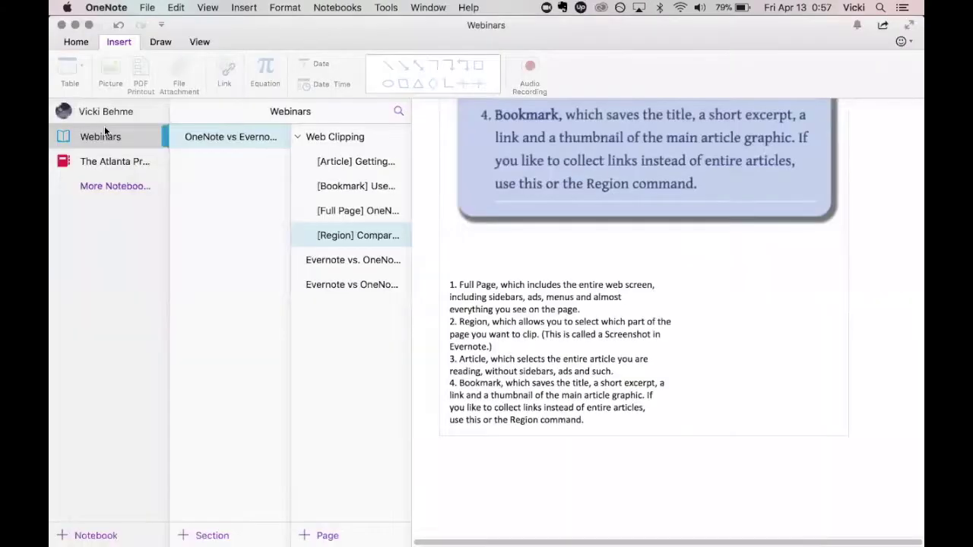
- Open The Atlanta Project notebook in OneNote
left_click(105, 159)
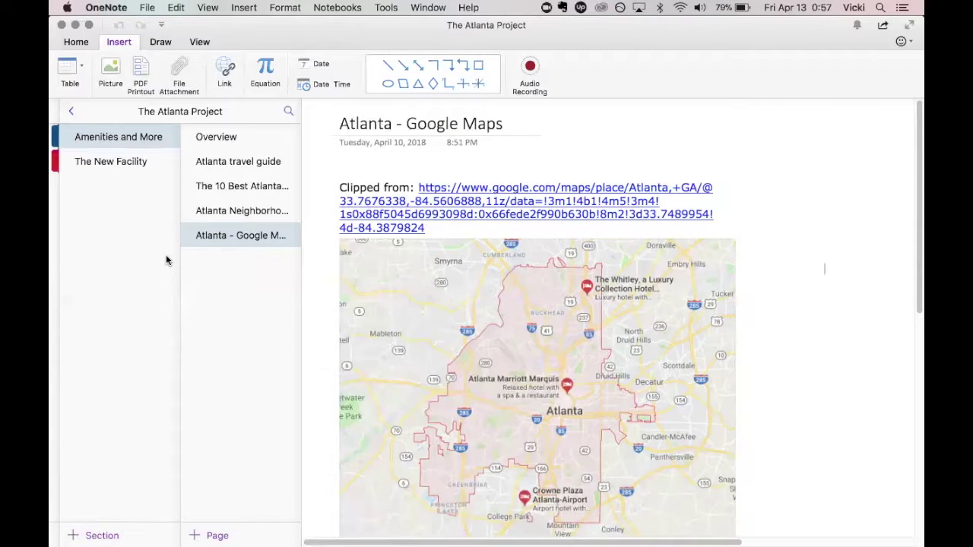
- Switch to Evernote, select the opening paragraph of the Atlanta Neighborhoods note and view the option to encrypt the selected text
mouse_move(304, 543)
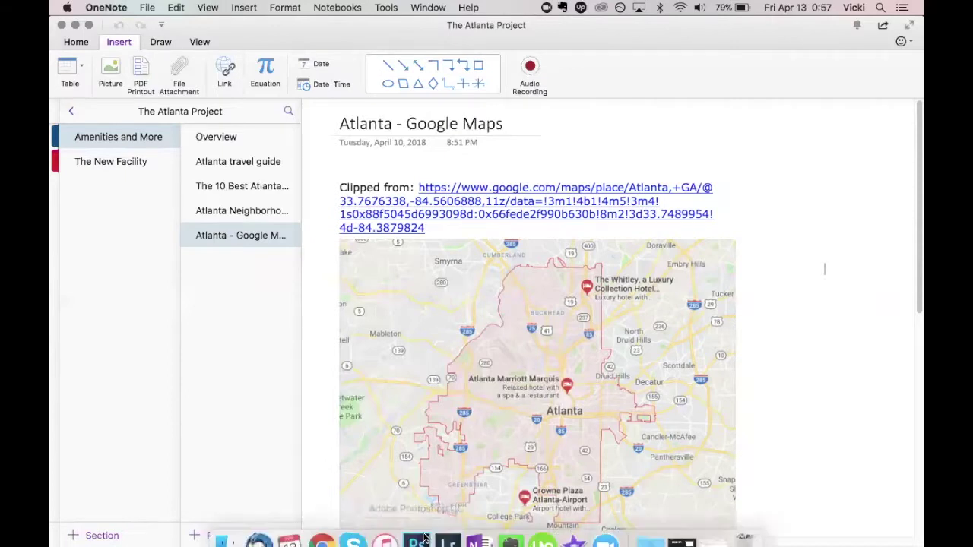
left_click(513, 535)
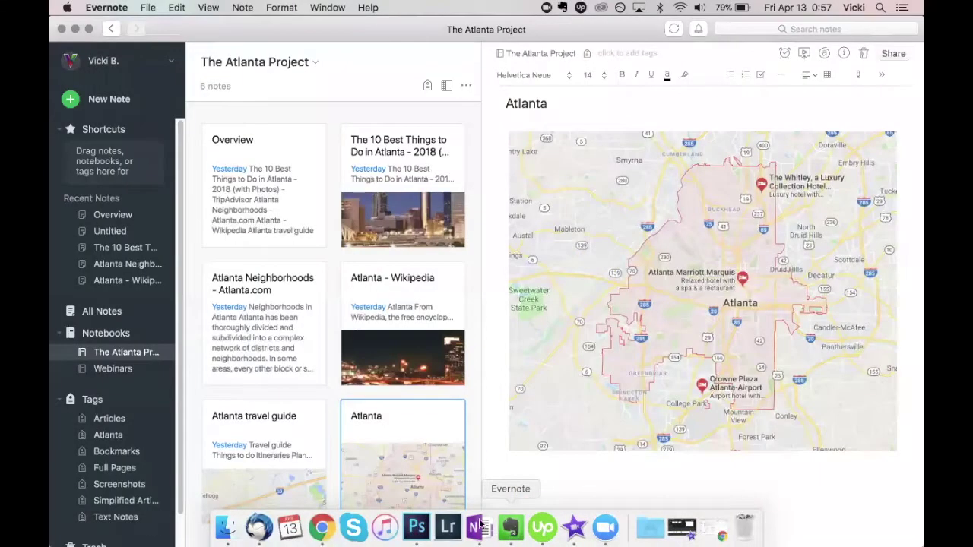
left_click(259, 342)
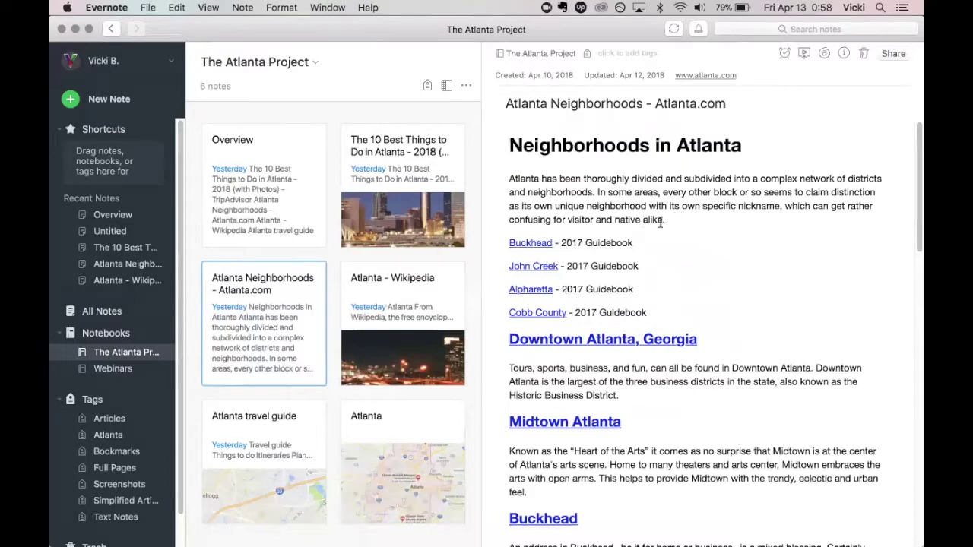
left_click_drag(666, 220, 501, 174)
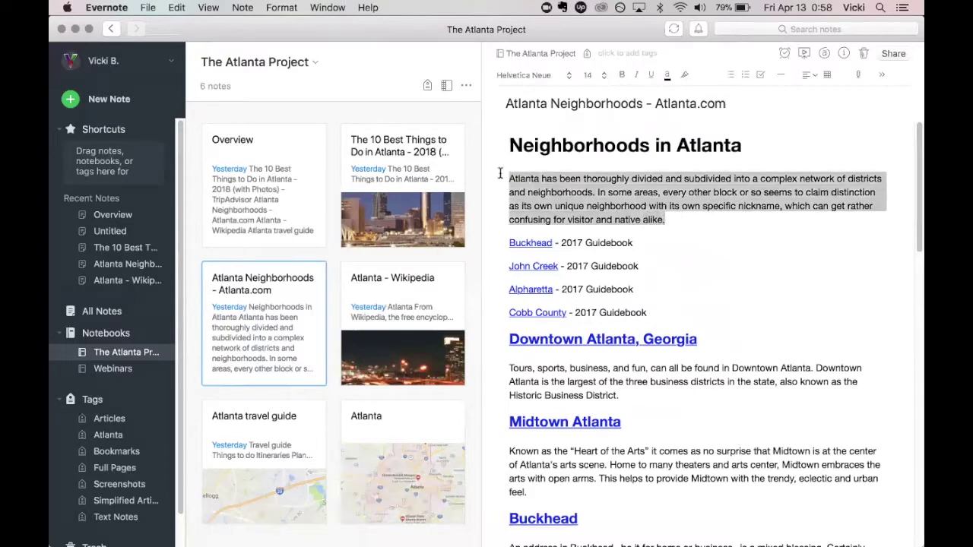
right_click(576, 195)
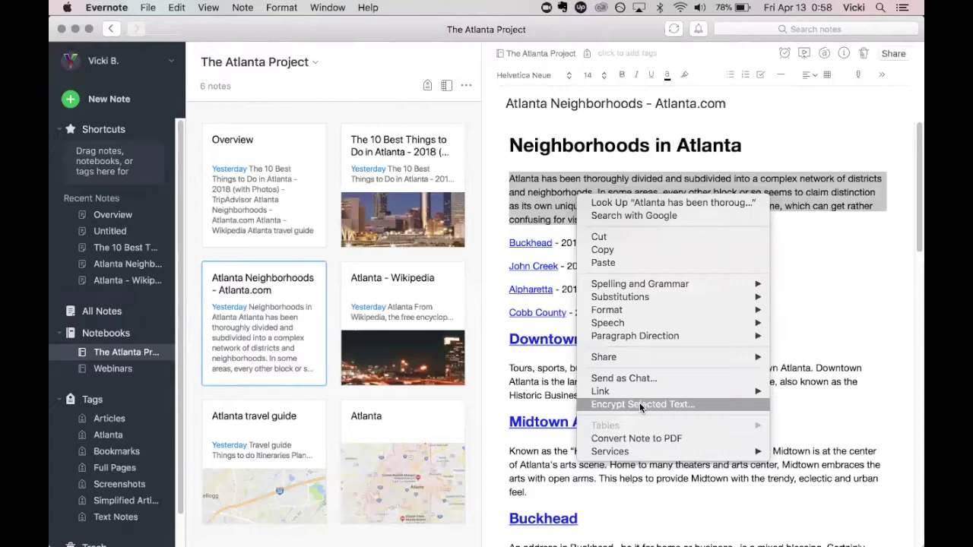
left_click(821, 333)
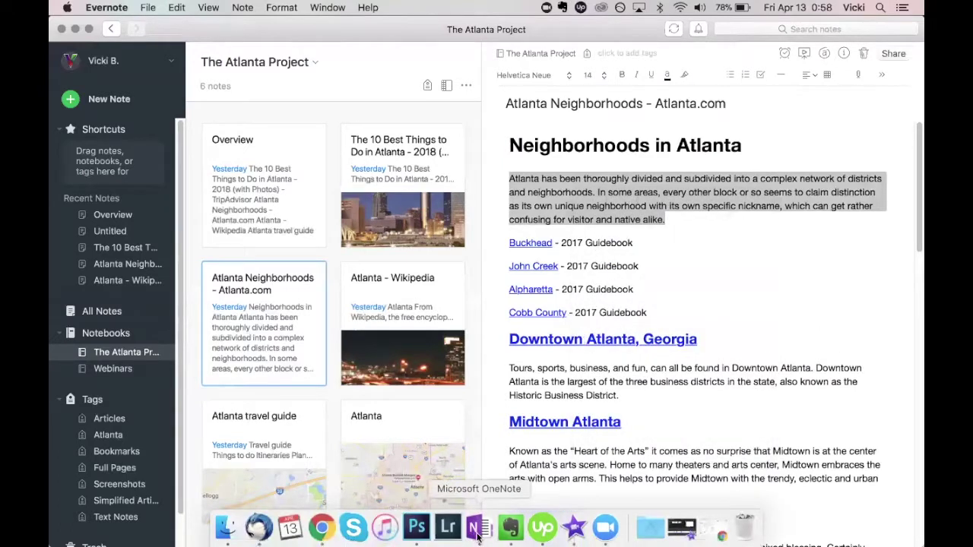
- Switch to OneNote and view the password protection options for the Amenities and More section
left_click(481, 538)
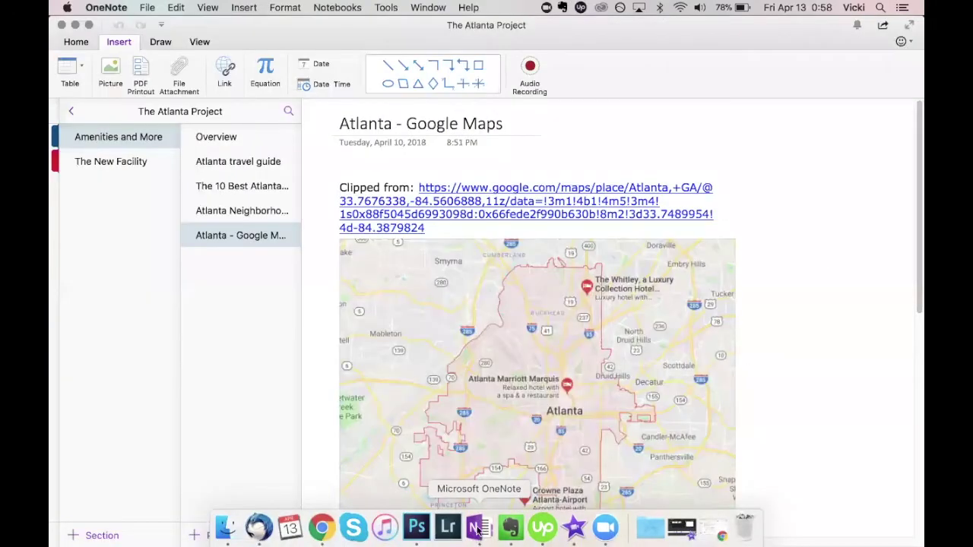
right_click(110, 137)
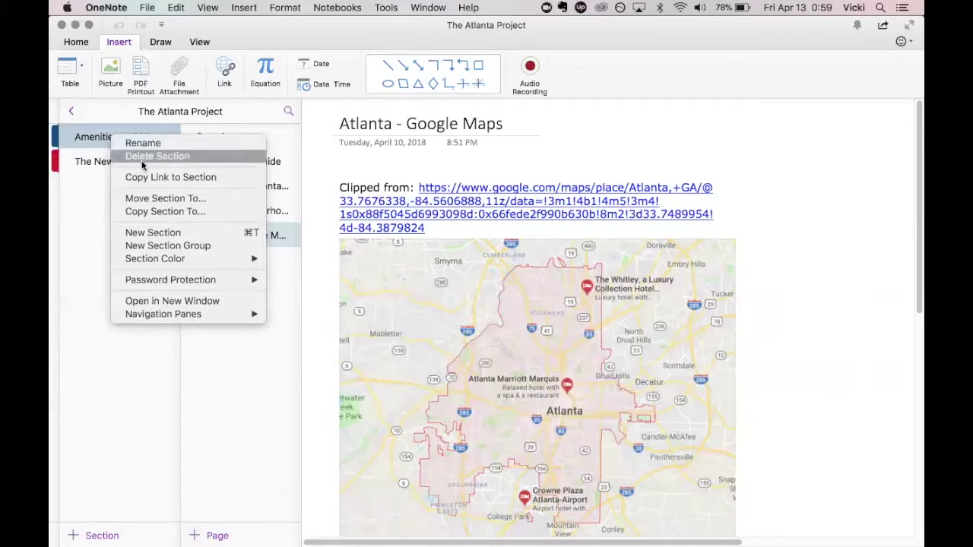
mouse_move(151, 282)
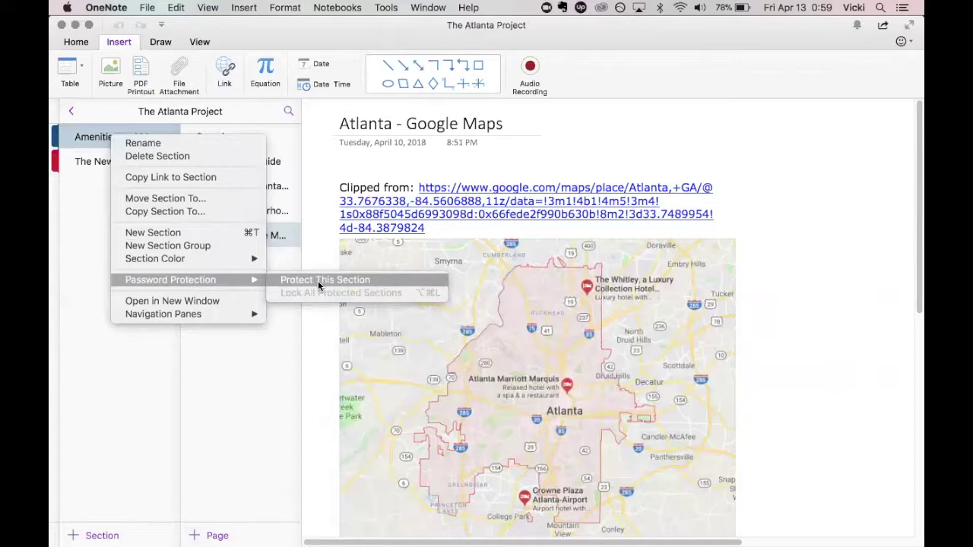
left_click(157, 425)
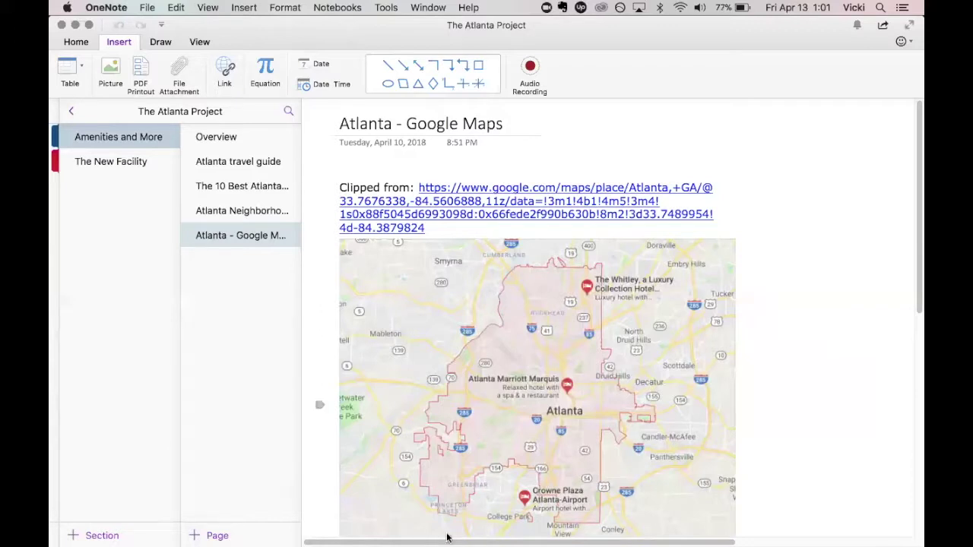
- Switch to Evernote and review the sharing options for the Atlanta Neighborhoods note, including posting a sharable link, without sharing it
mouse_move(468, 537)
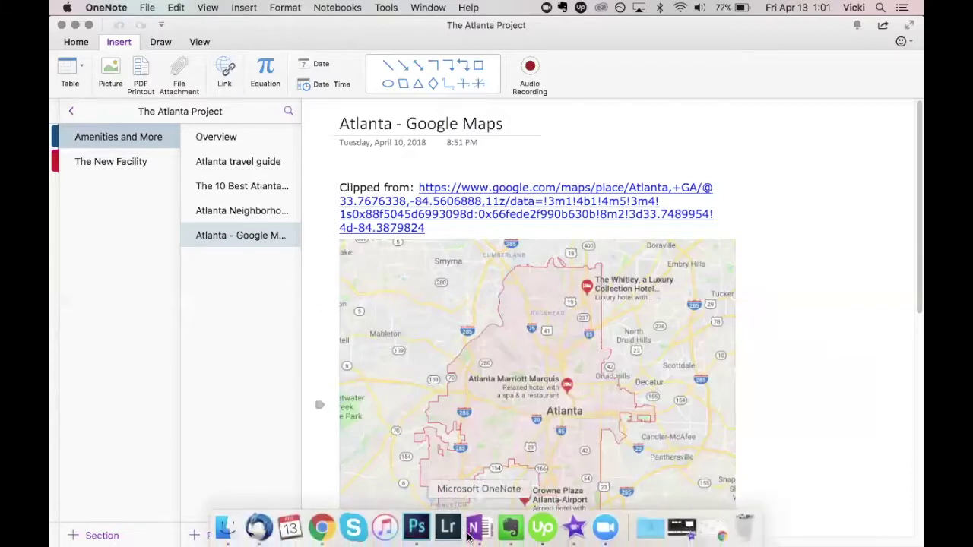
left_click(511, 527)
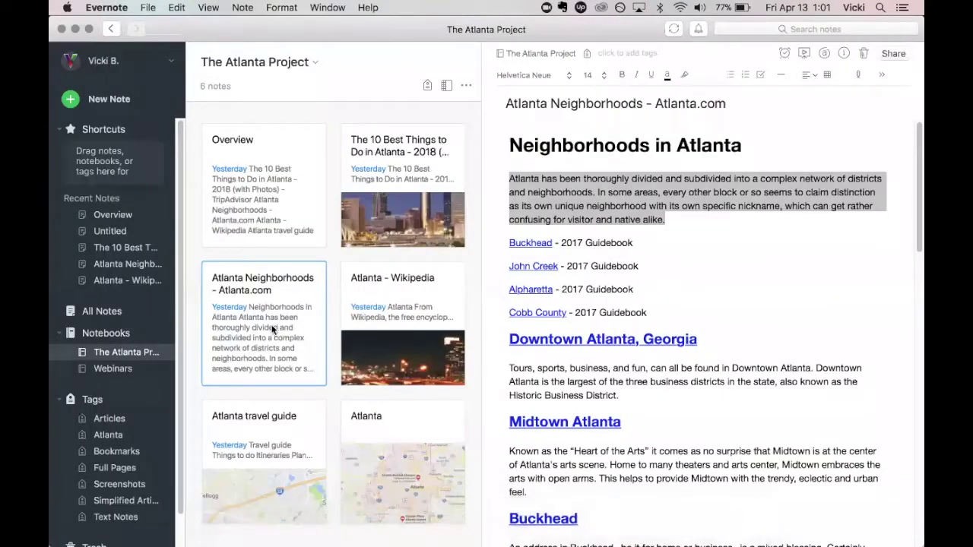
right_click(272, 329)
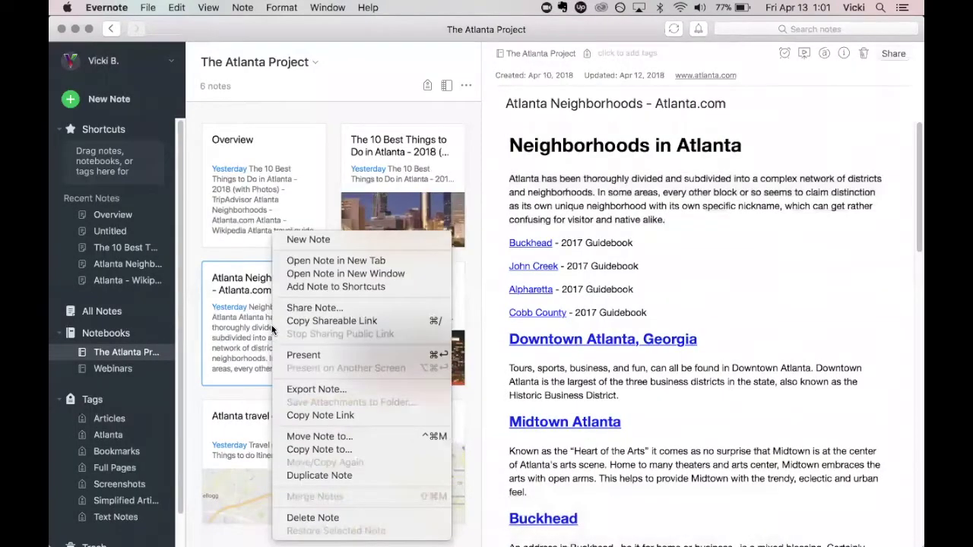
left_click(239, 332)
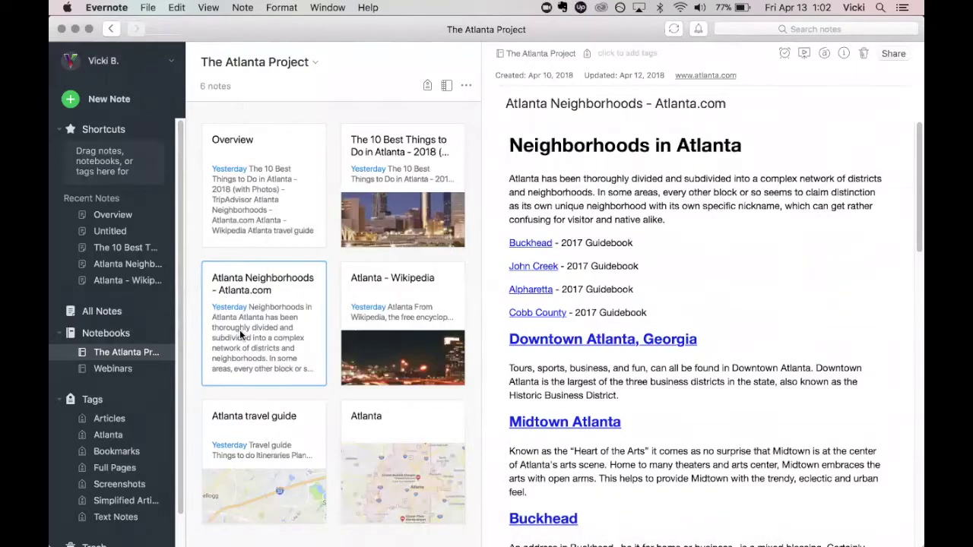
right_click(240, 330)
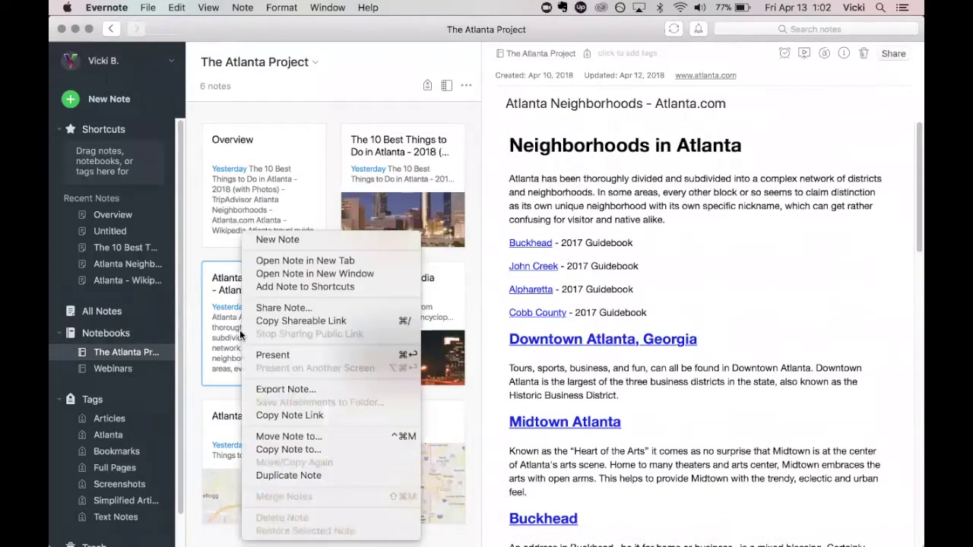
left_click(284, 308)
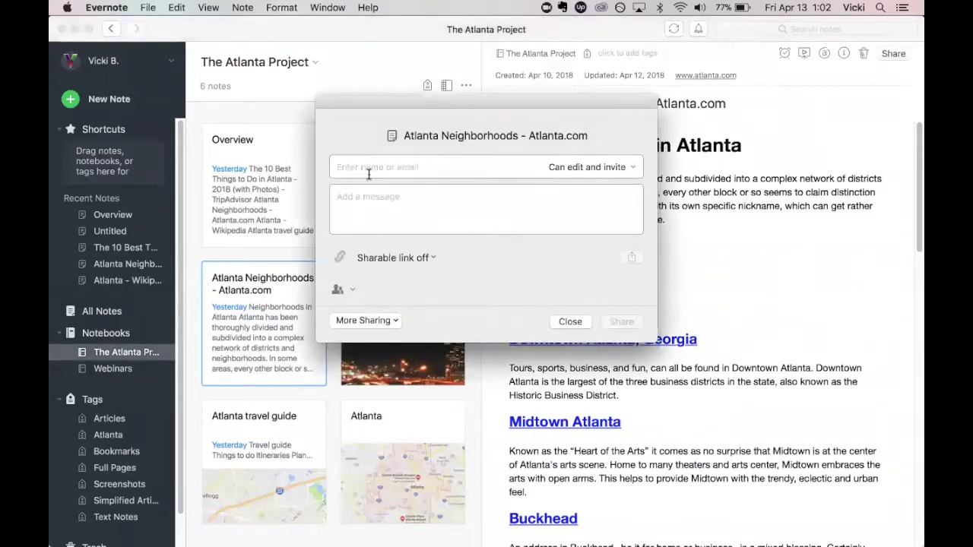
left_click(389, 323)
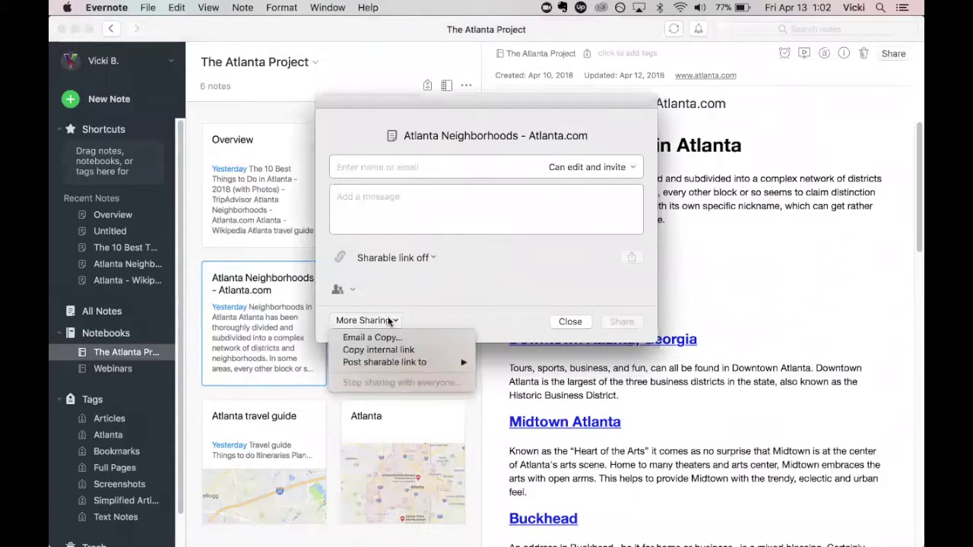
mouse_move(385, 367)
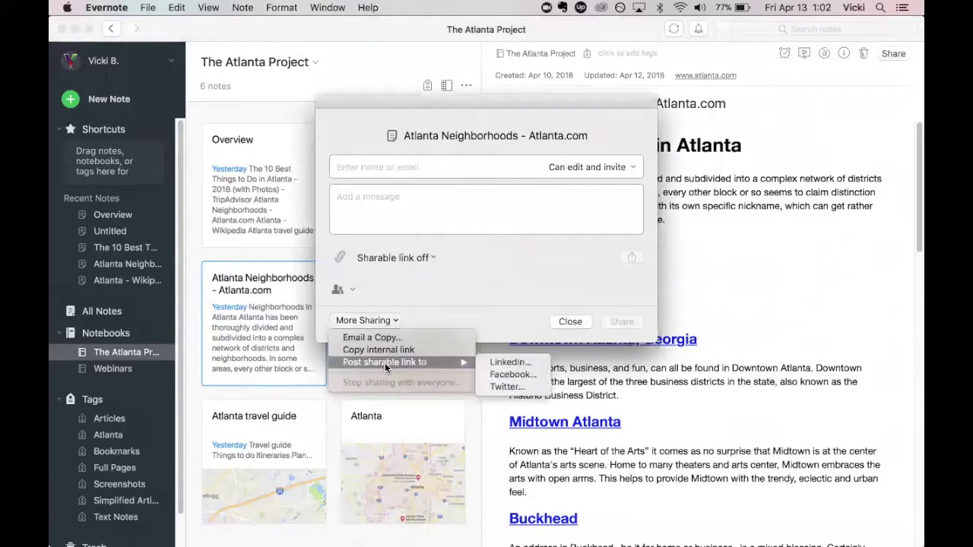
left_click(526, 325)
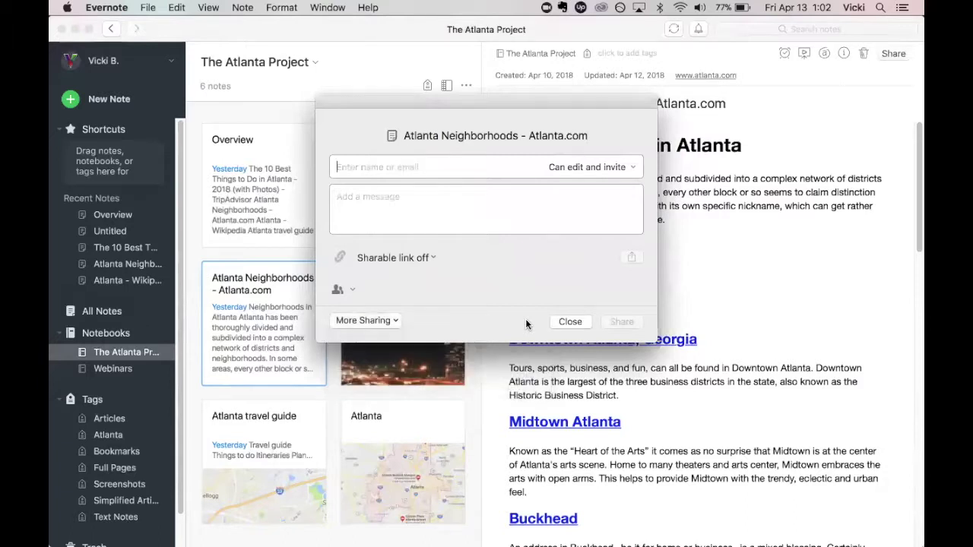
left_click(569, 322)
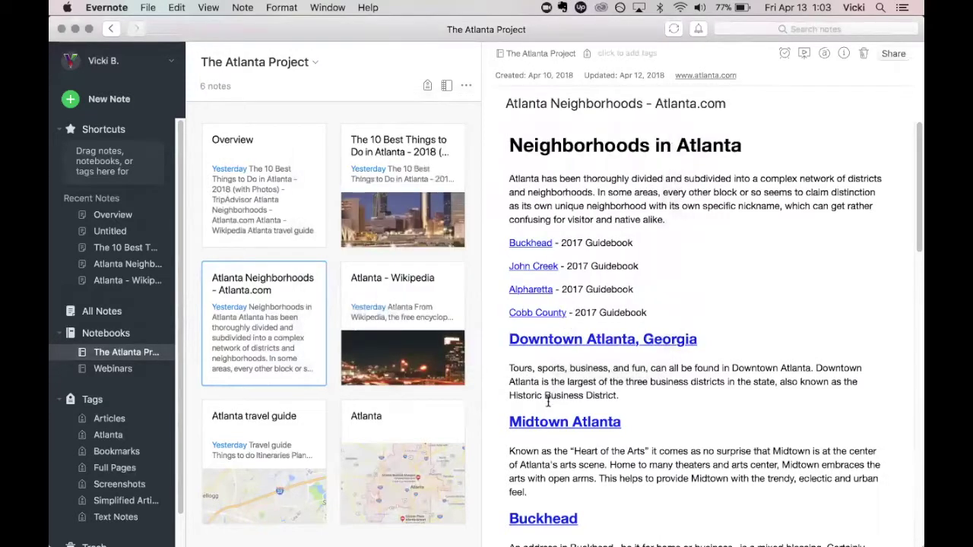